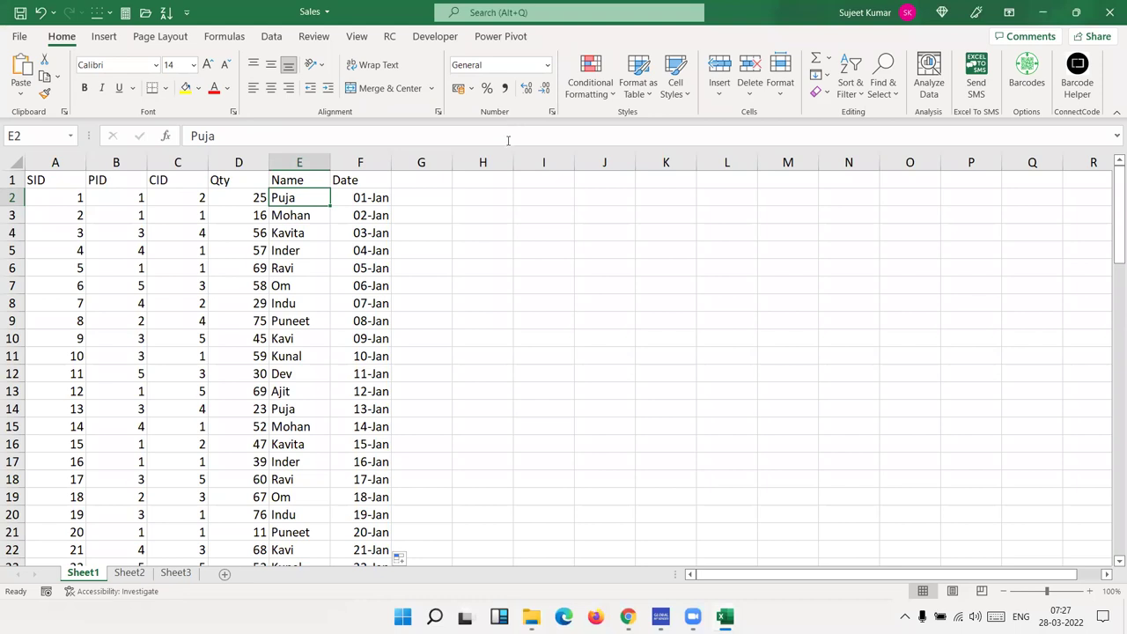
Try a yellow fill and quantity 65 on D6 (was 69), then undo.
{"action": "left_click", "coordinate": [485, 227]}
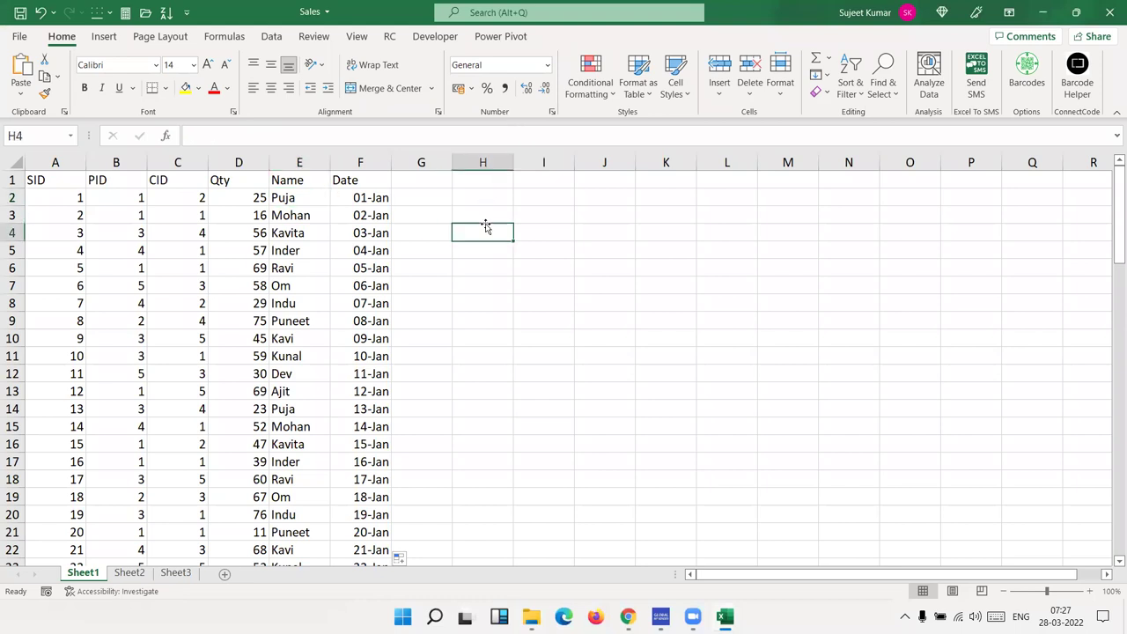
{"action": "left_click", "coordinate": [245, 263]}
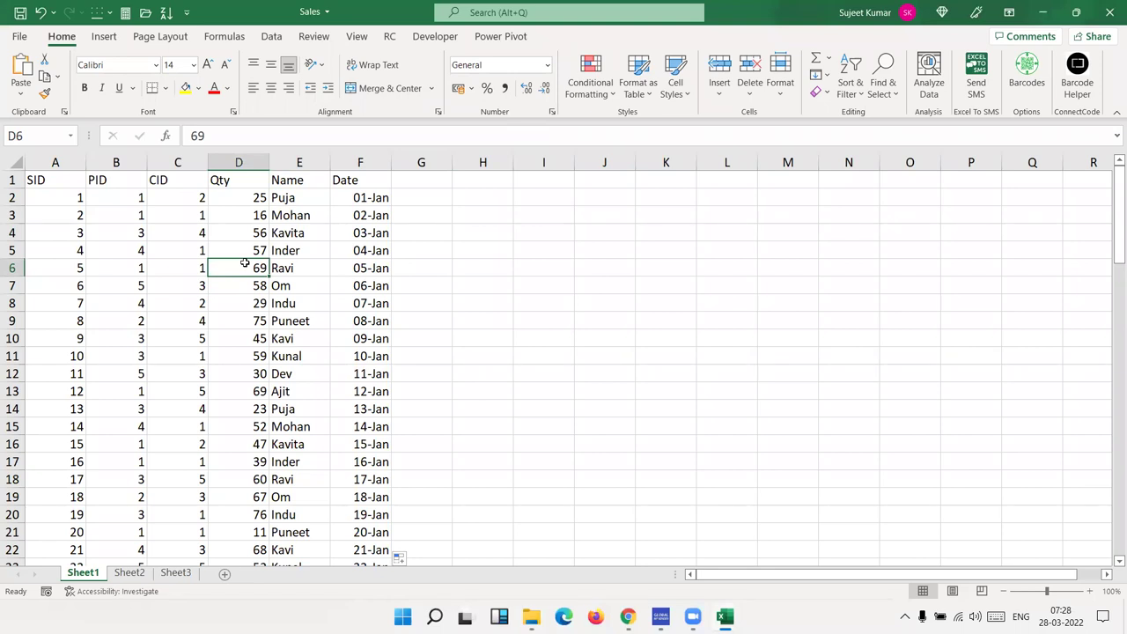
{"action": "left_click", "coordinate": [185, 88]}
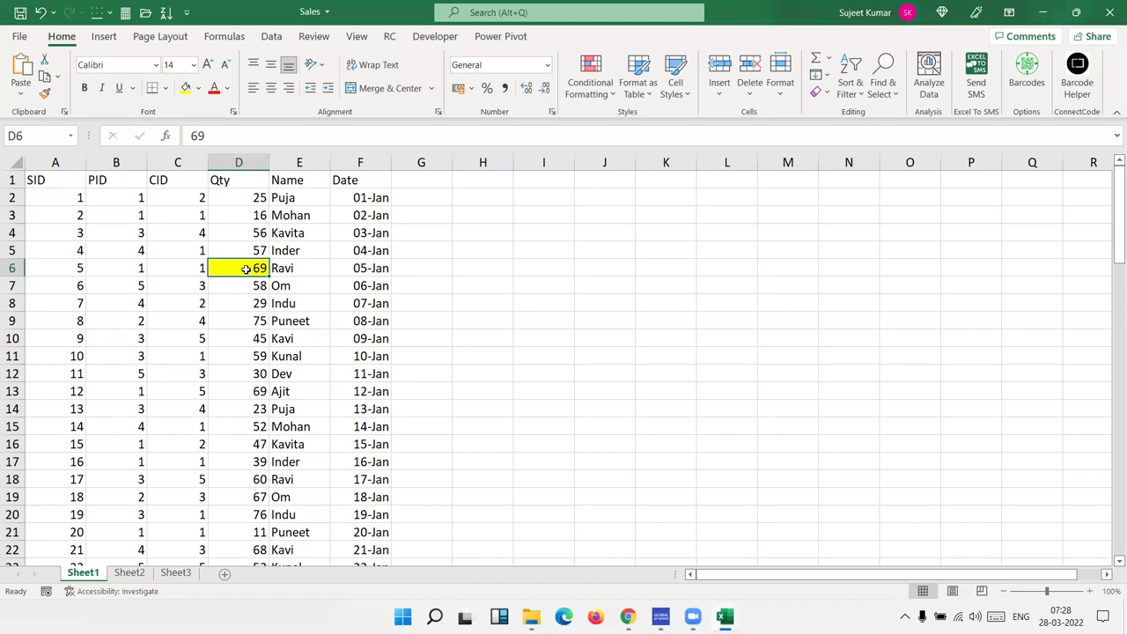
{"action": "type", "text": "65"}
{"action": "key", "text": "Return"}
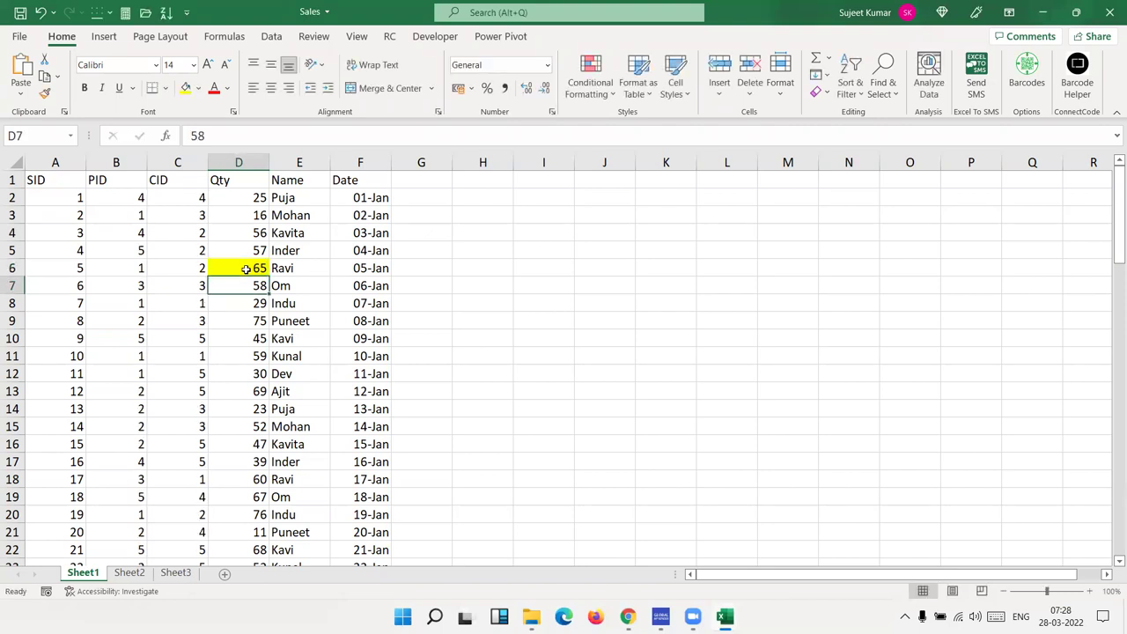
{"action": "key", "text": "ctrl+z"}
{"action": "key", "text": "ctrl+z"}
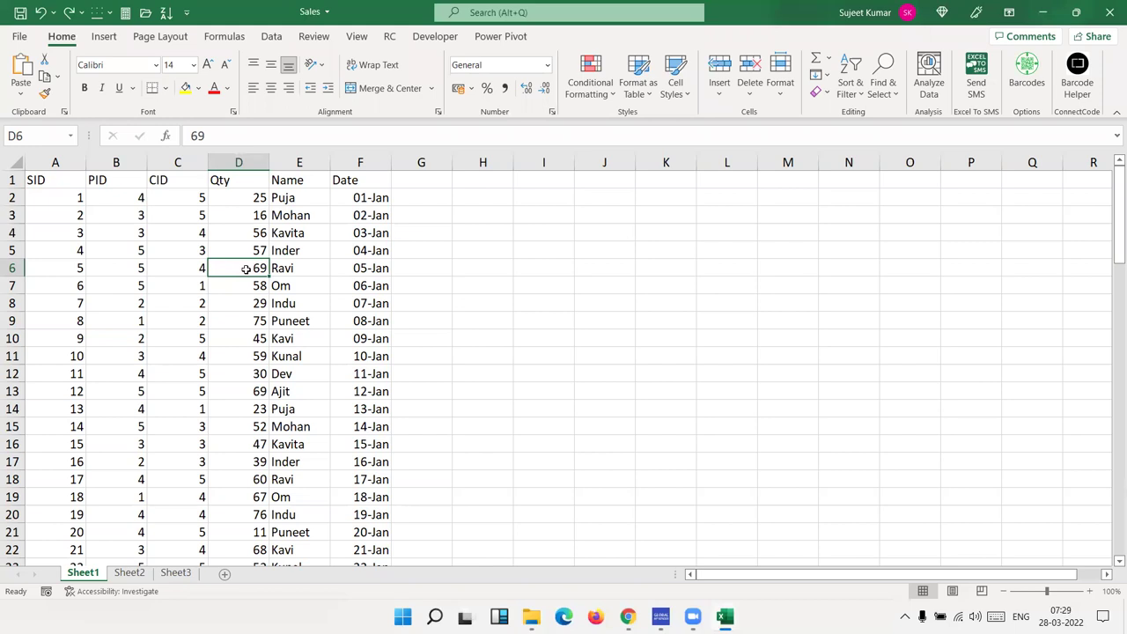
Move through the Qty column from its header to the last data row and back.
{"action": "key", "text": "Up"}
{"action": "key", "text": "Up"}
{"action": "key", "text": "Up"}
{"action": "key", "text": "Up"}
{"action": "key", "text": "ctrl+Down"}
{"action": "key", "text": "ctrl+Up"}
{"action": "key", "text": "ctrl+Down"}
{"action": "key", "text": "Down"}
{"action": "key", "text": "Up"}
{"action": "key", "text": "ctrl+Up"}
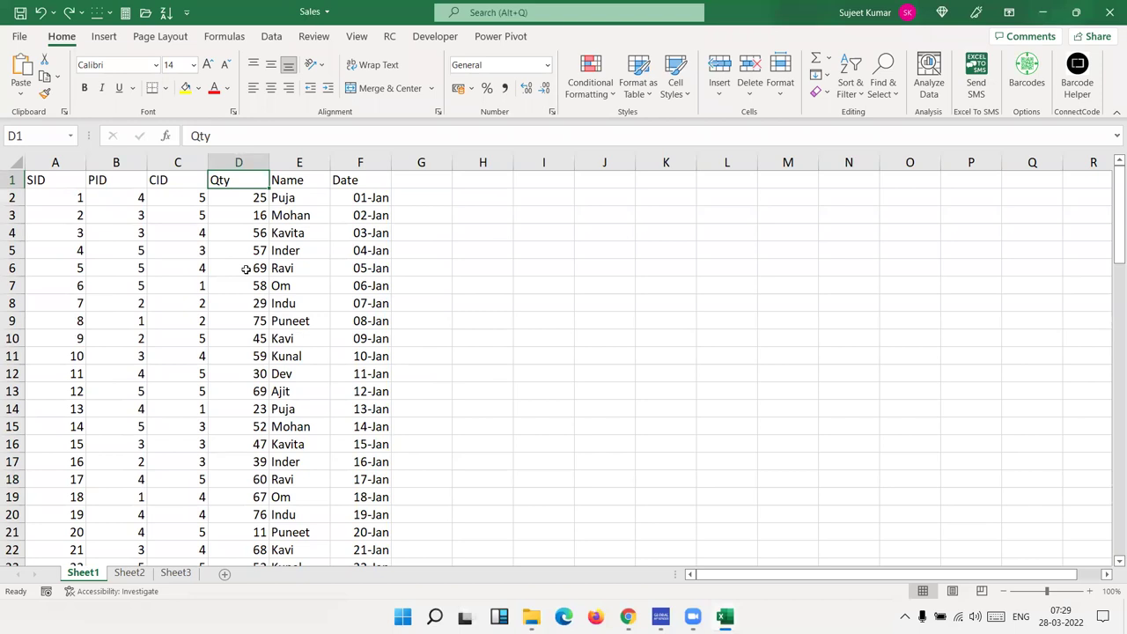
{"action": "key", "text": "Down"}
{"action": "key", "text": "Down"}
{"action": "key", "text": "Down"}
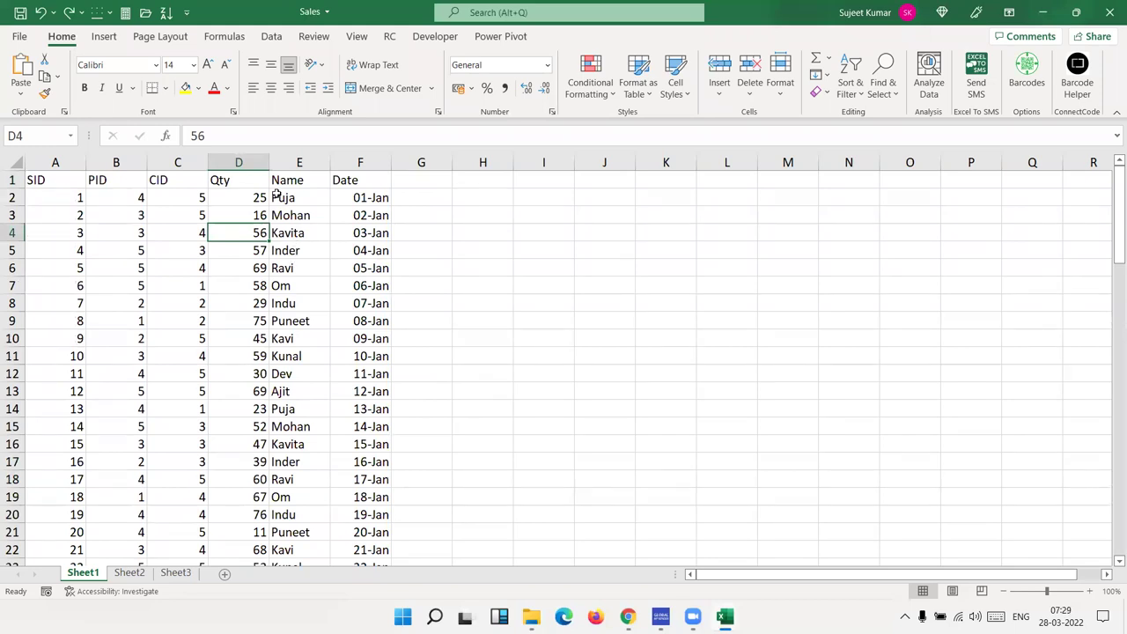
Start a Greater Than highlight rule on column D with threshold 60.
{"action": "left_click", "coordinate": [238, 163]}
{"action": "left_click", "coordinate": [585, 102]}
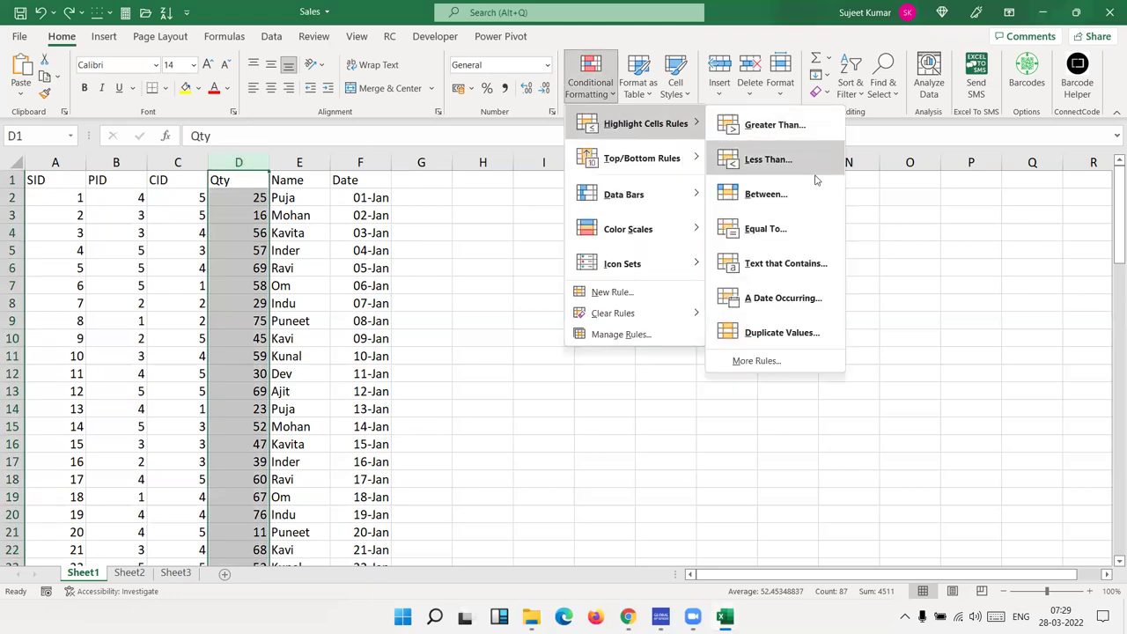
{"action": "mouse_move", "coordinate": [634, 123]}
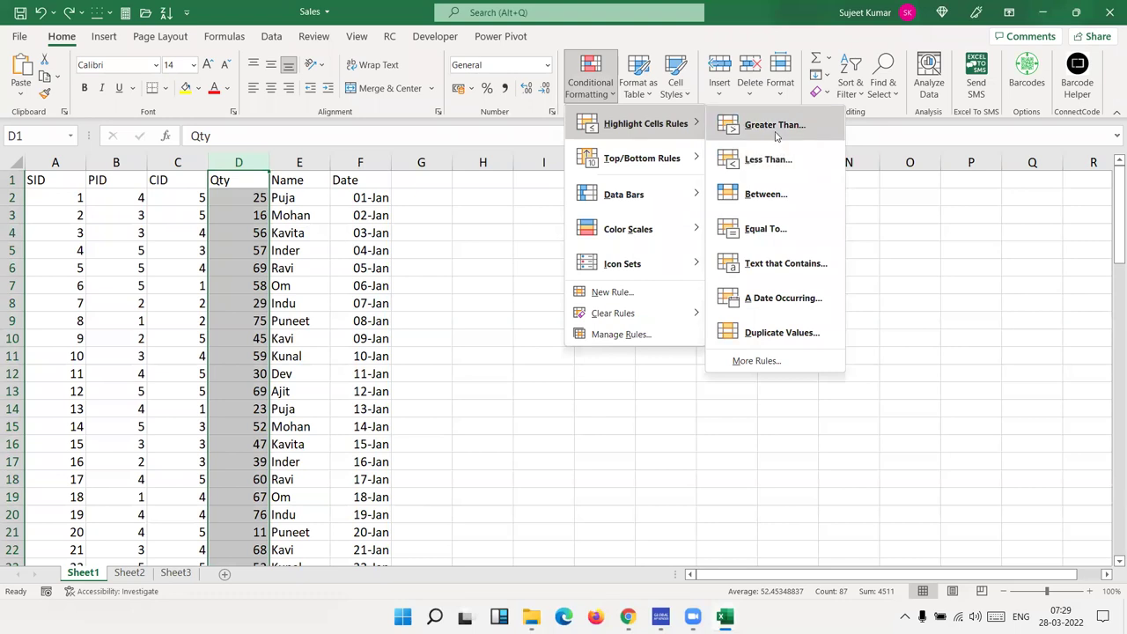
{"action": "left_click", "coordinate": [775, 126]}
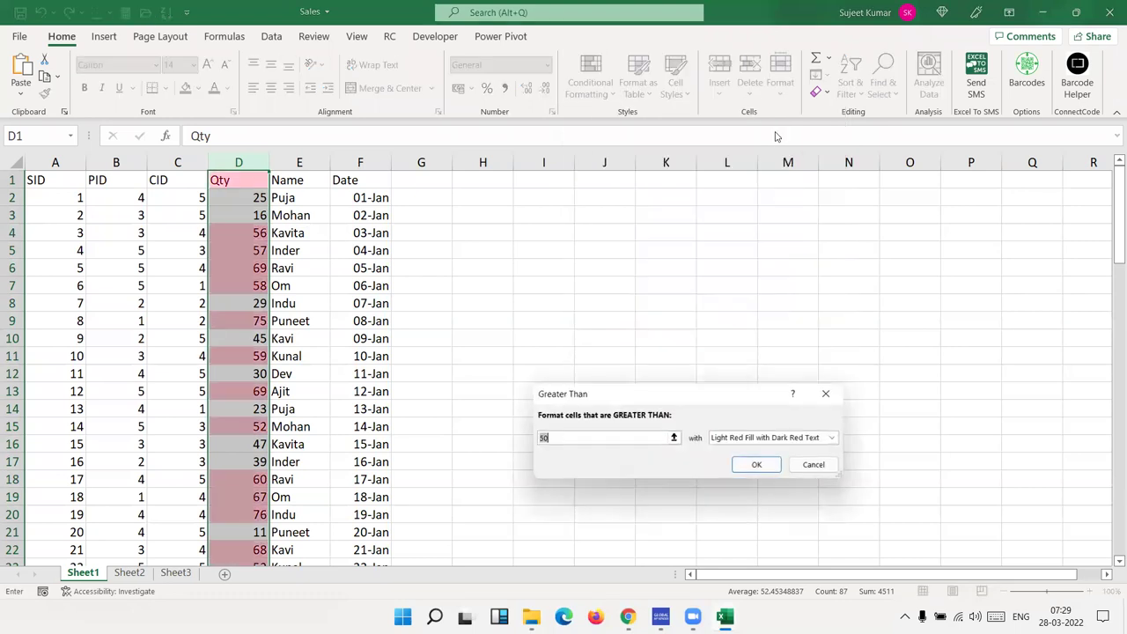
{"action": "left_click", "coordinate": [550, 437]}
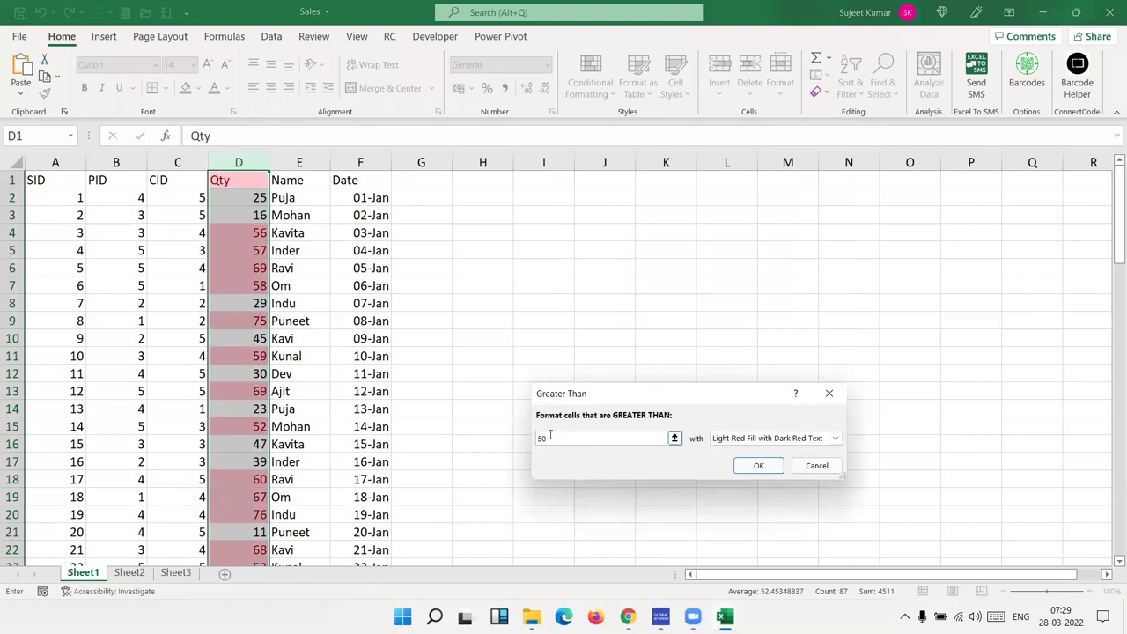
{"action": "double_click", "coordinate": [550, 437]}
{"action": "type", "text": "60"}
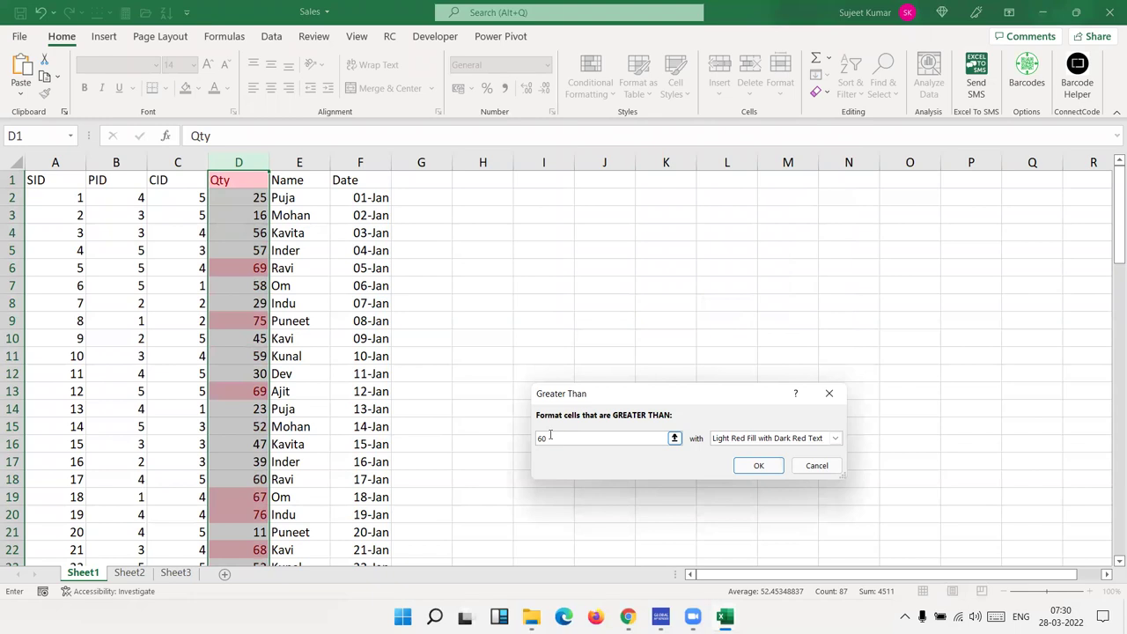
Preview yellow fill with dark yellow text, then revert to light red fill and dark red text.
{"action": "left_click", "coordinate": [835, 438]}
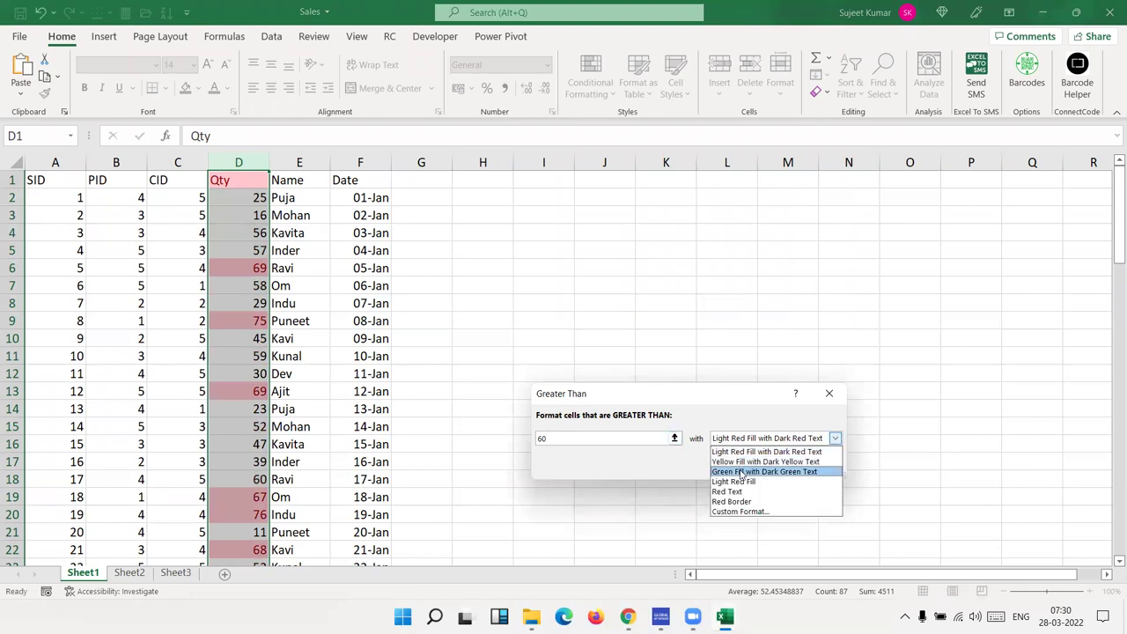
{"action": "left_click", "coordinate": [748, 451]}
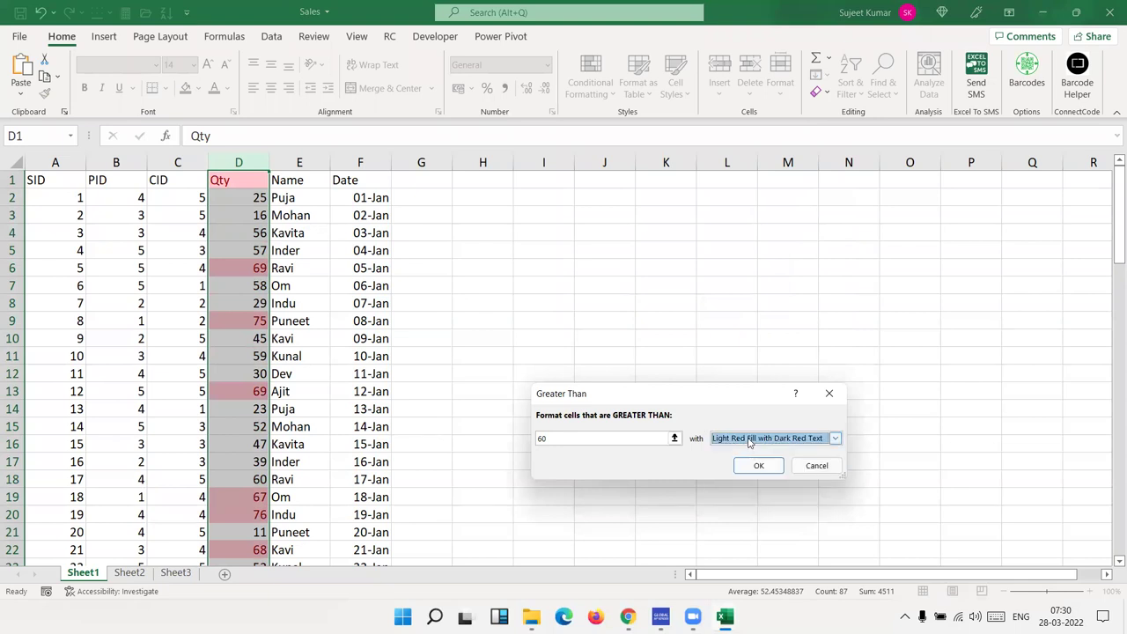
{"action": "left_click", "coordinate": [750, 443]}
{"action": "left_click", "coordinate": [748, 460]}
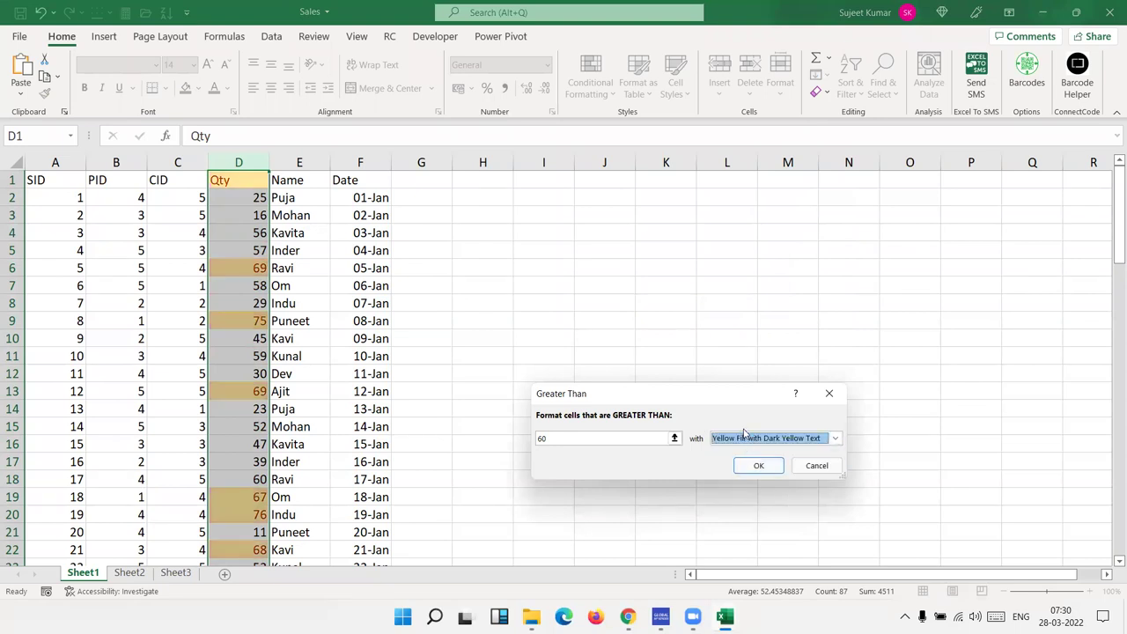
{"action": "left_click", "coordinate": [744, 437]}
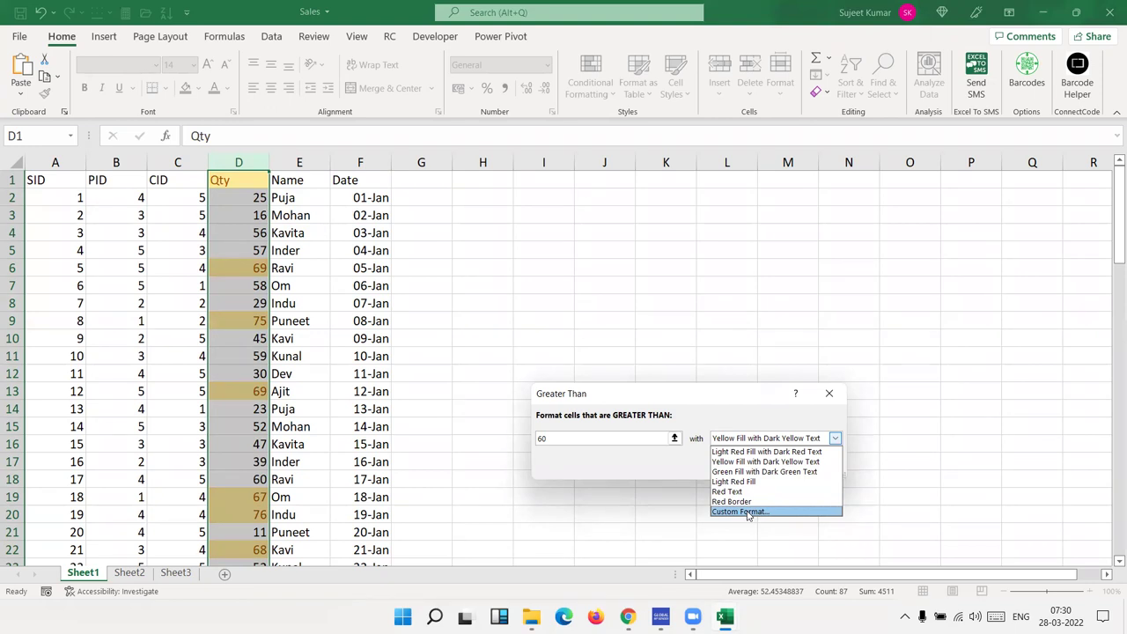
{"action": "left_click", "coordinate": [745, 451]}
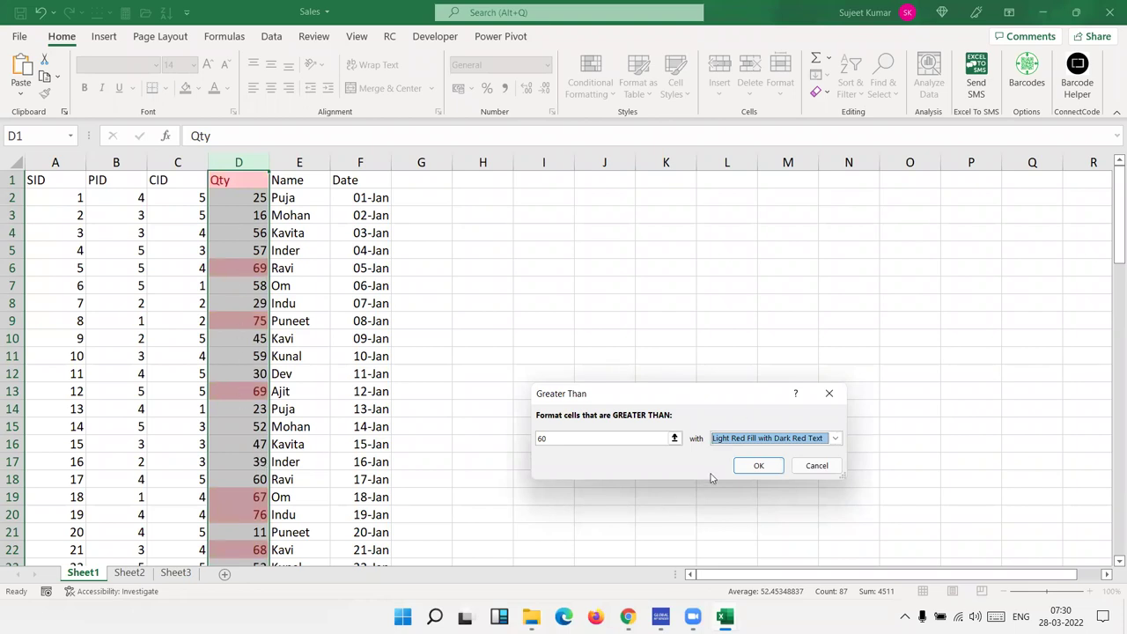
{"action": "left_click", "coordinate": [730, 442]}
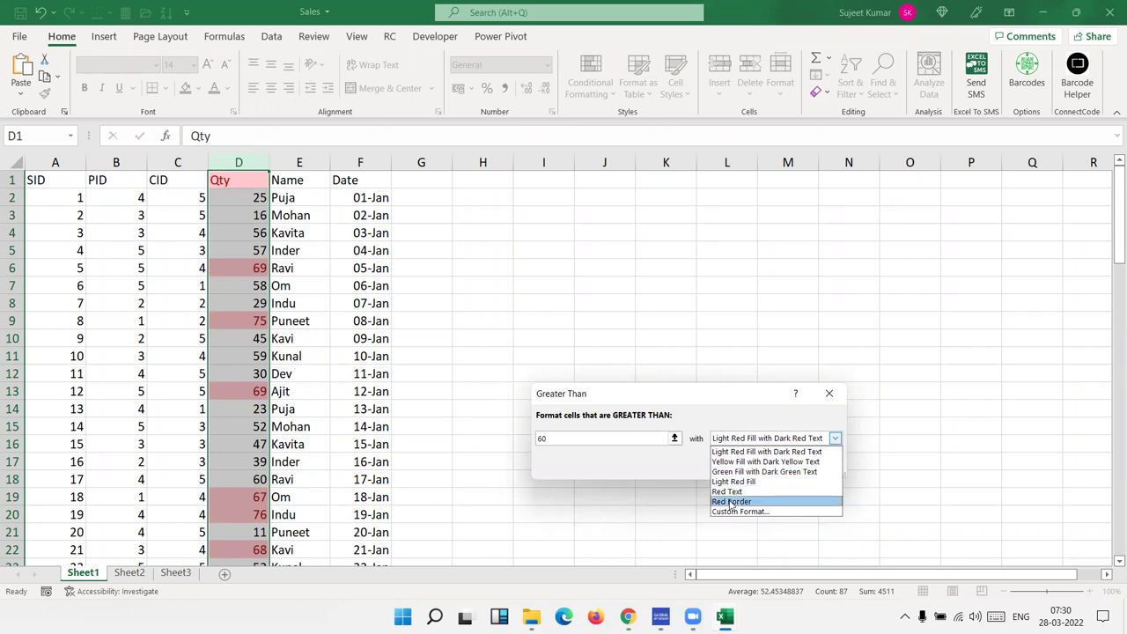
{"action": "left_click", "coordinate": [623, 451]}
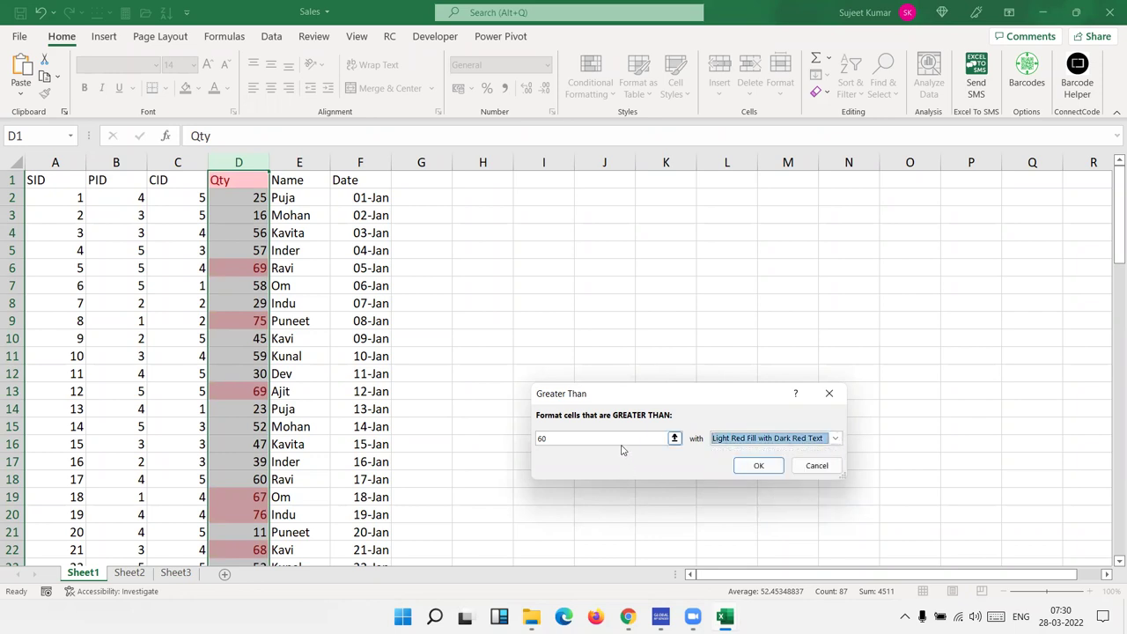
{"action": "left_click", "coordinate": [605, 437]}
{"action": "key", "text": "BackSpace"}
{"action": "key", "text": "BackSpace"}
Apply the Greater Than 50 rule to column D with a custom light grey fill.
{"action": "type", "text": "50"}
{"action": "left_click", "coordinate": [730, 442]}
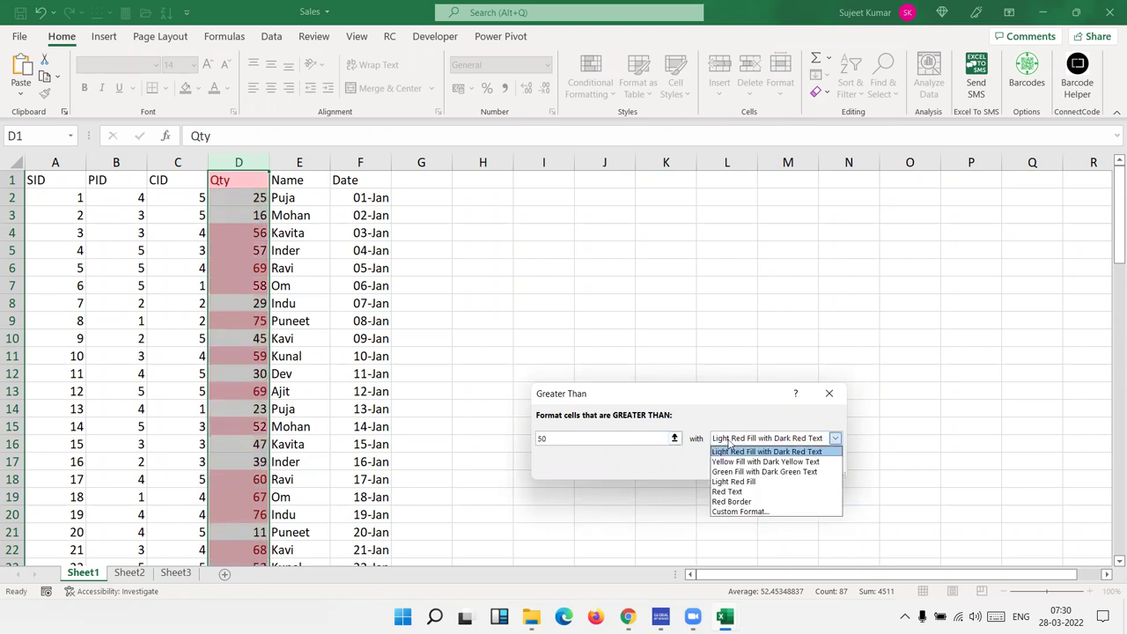
{"action": "left_click", "coordinate": [729, 513]}
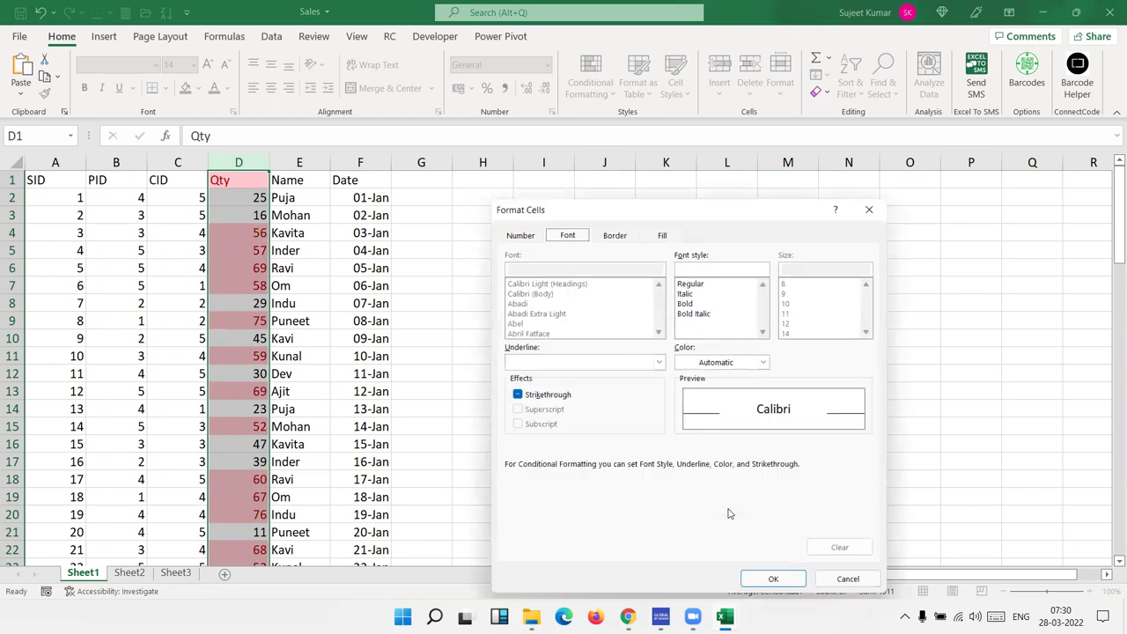
{"action": "left_click", "coordinate": [664, 236]}
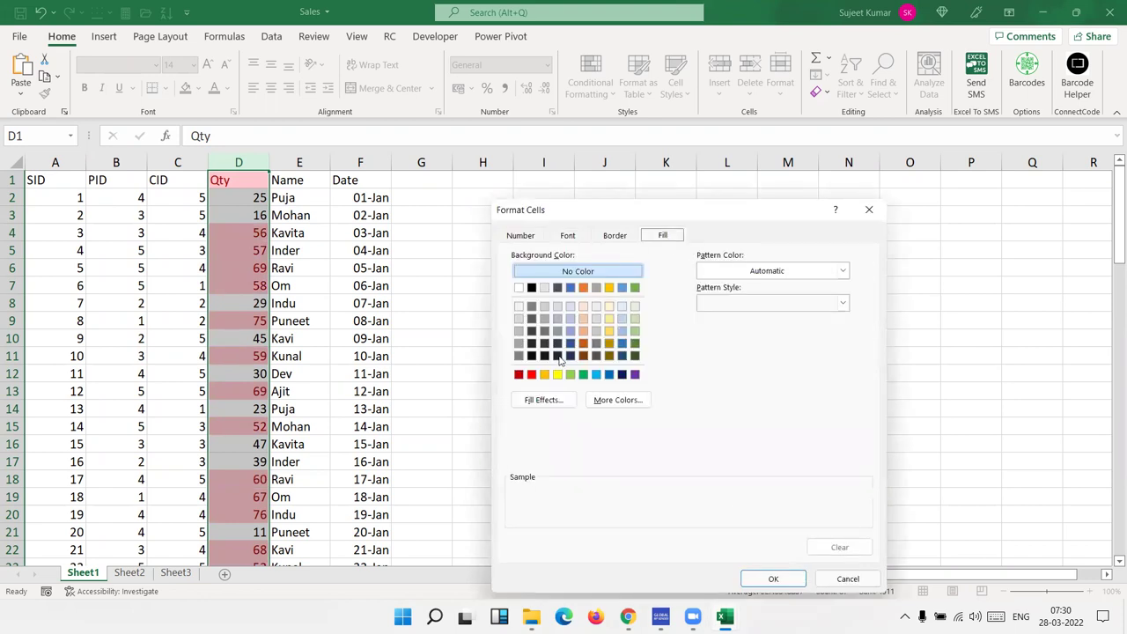
{"action": "left_click", "coordinate": [519, 331]}
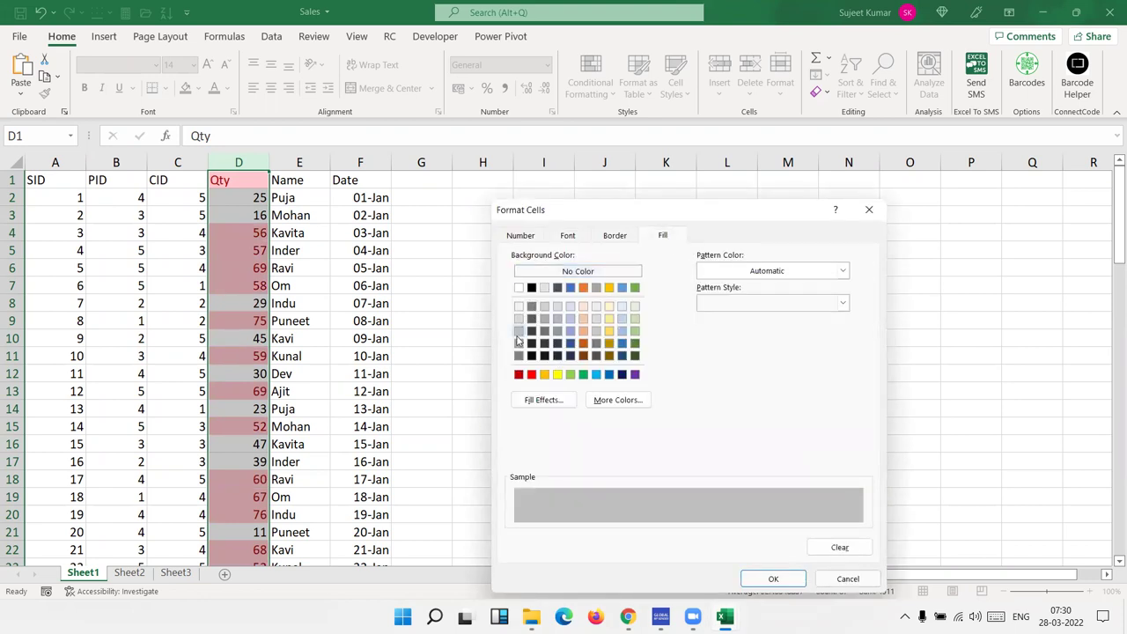
{"action": "left_click", "coordinate": [778, 578]}
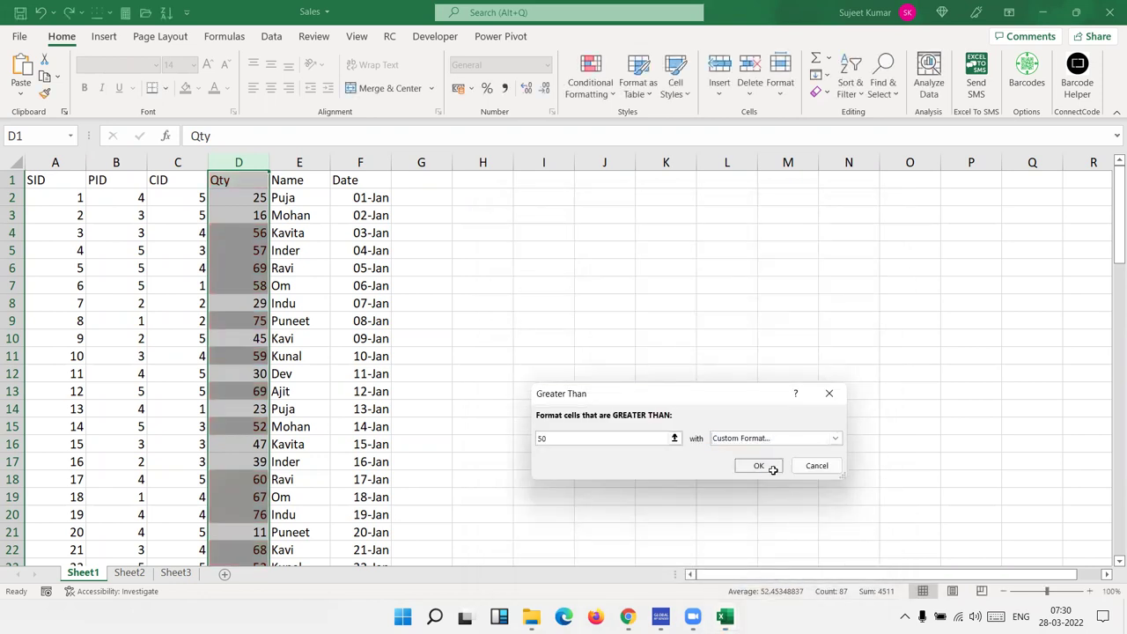
{"action": "left_click", "coordinate": [774, 474]}
{"action": "left_click", "coordinate": [305, 386]}
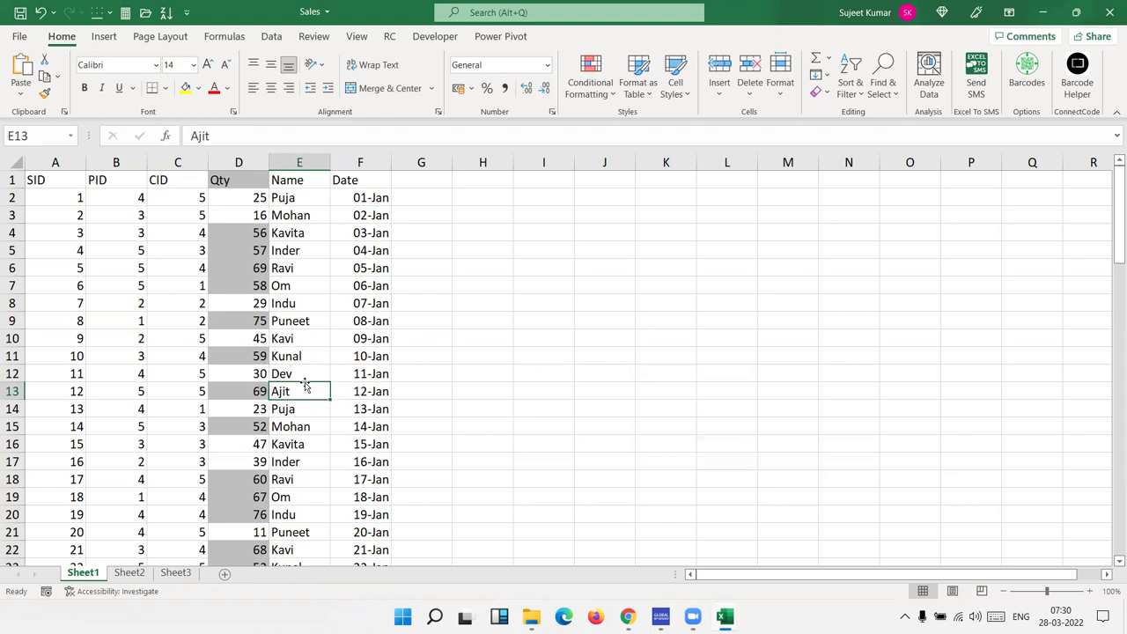
Change the Qty in D11 from 59 to 35 and enter 61 in D3.
{"action": "left_click", "coordinate": [254, 356]}
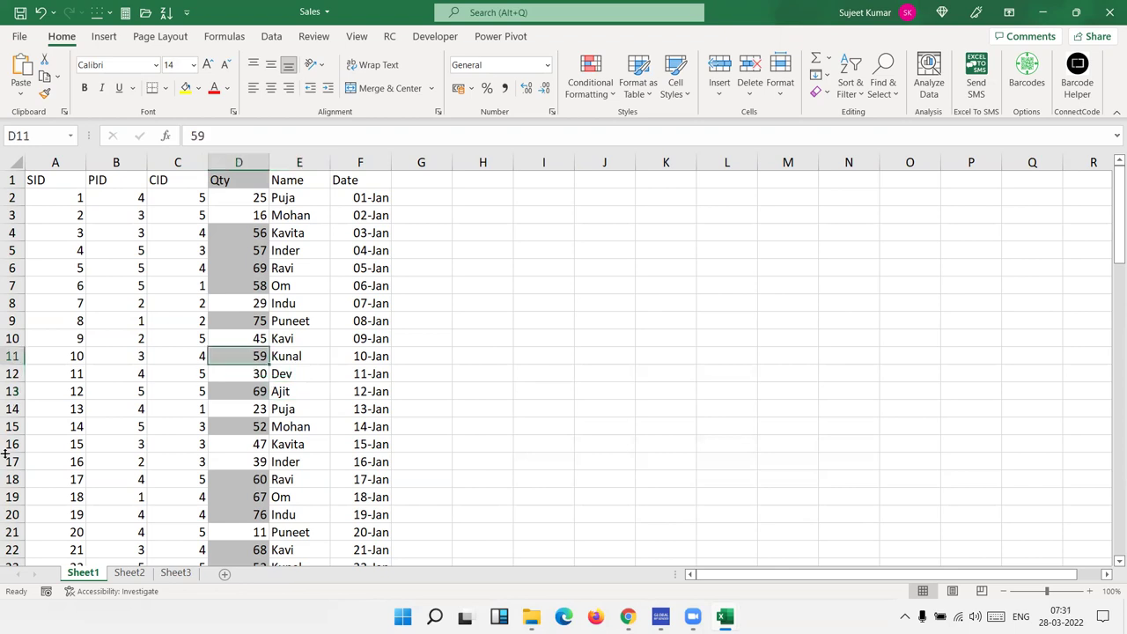
{"action": "type", "text": "35"}
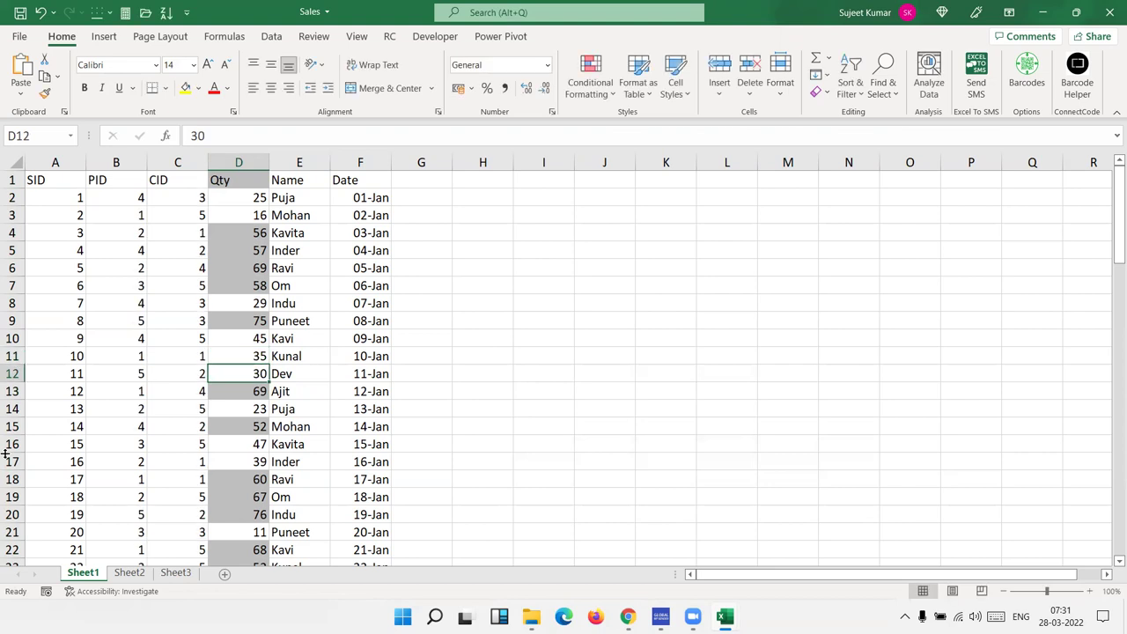
{"action": "key", "text": "Down"}
{"action": "key", "text": "Down"}
{"action": "key", "text": "Down"}
{"action": "key", "text": "Up"}
{"action": "key", "text": "Up"}
{"action": "key", "text": "Up"}
{"action": "key", "text": "ctrl+Up"}
{"action": "key", "text": "Down"}
{"action": "key", "text": "Down"}
{"action": "type", "text": "61"}
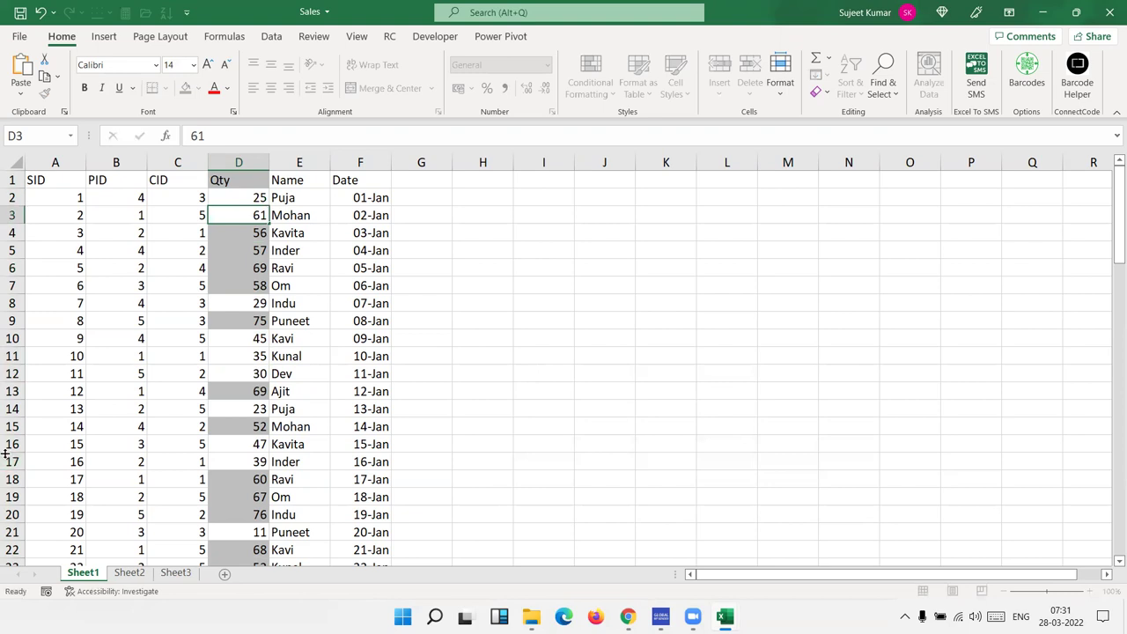
{"action": "key", "text": "Return"}
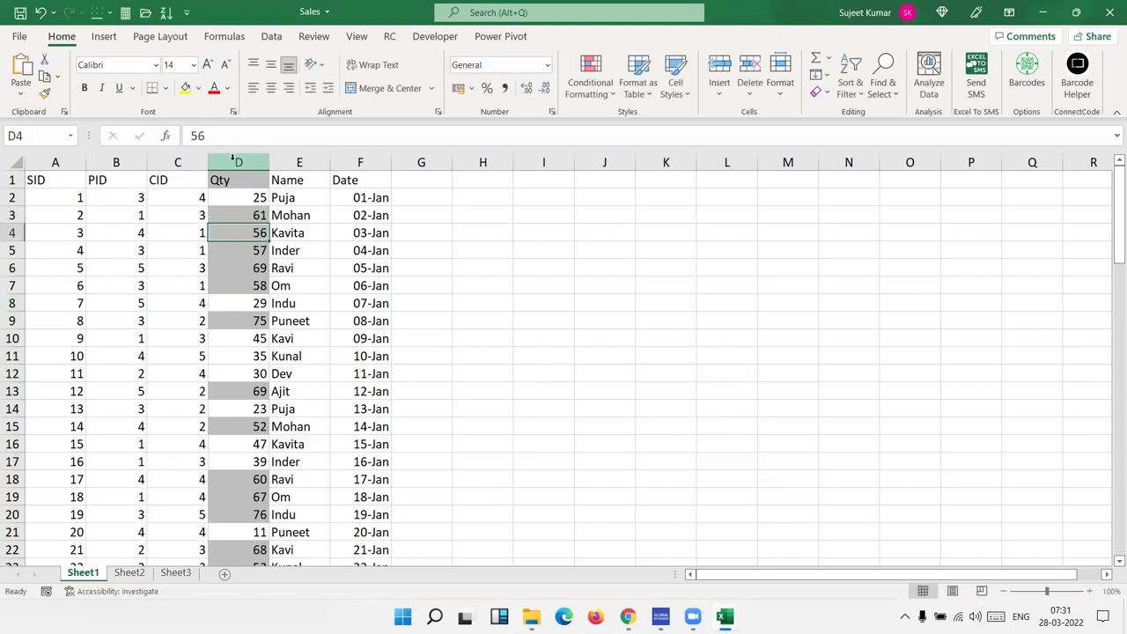
{"action": "left_click", "coordinate": [254, 165]}
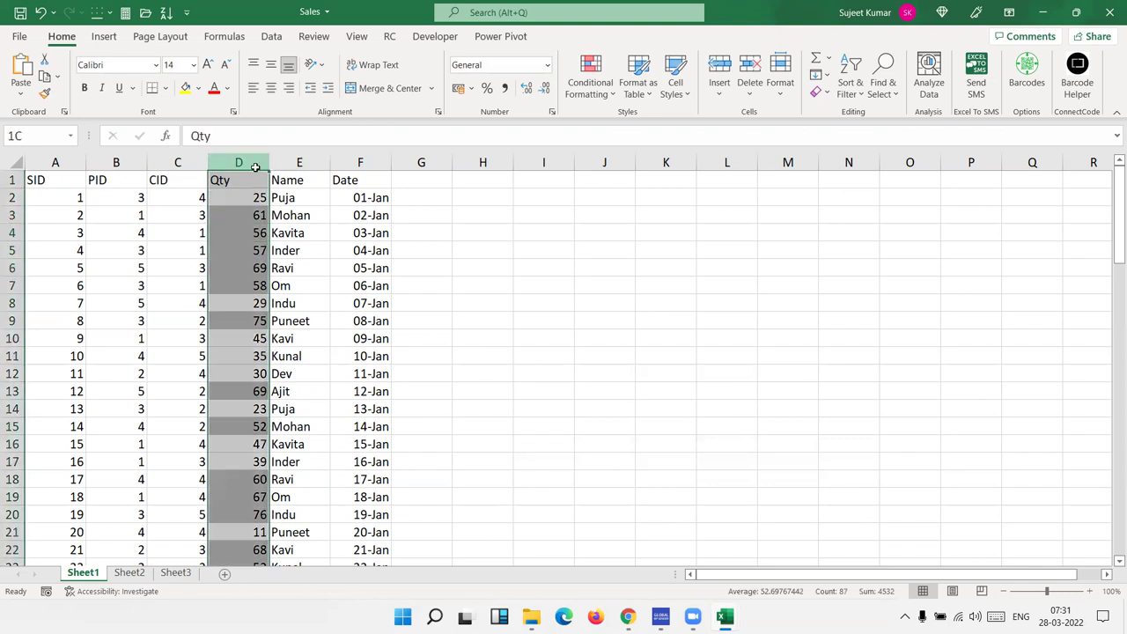
{"action": "left_click", "coordinate": [588, 86]}
{"action": "mouse_move", "coordinate": [641, 123]}
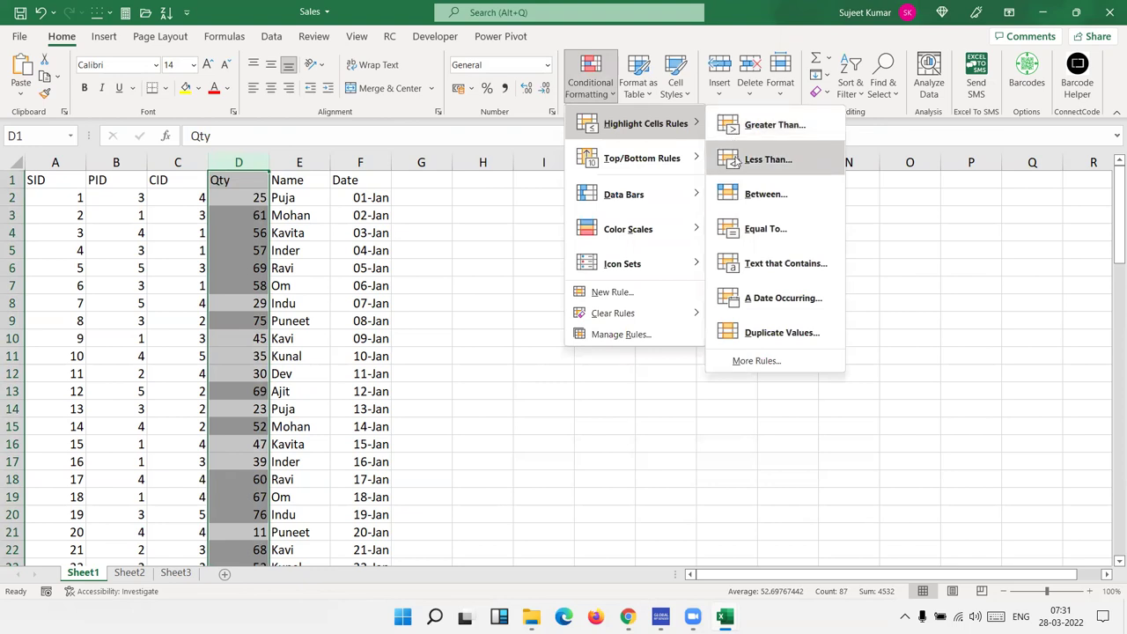
{"action": "left_click", "coordinate": [738, 160]}
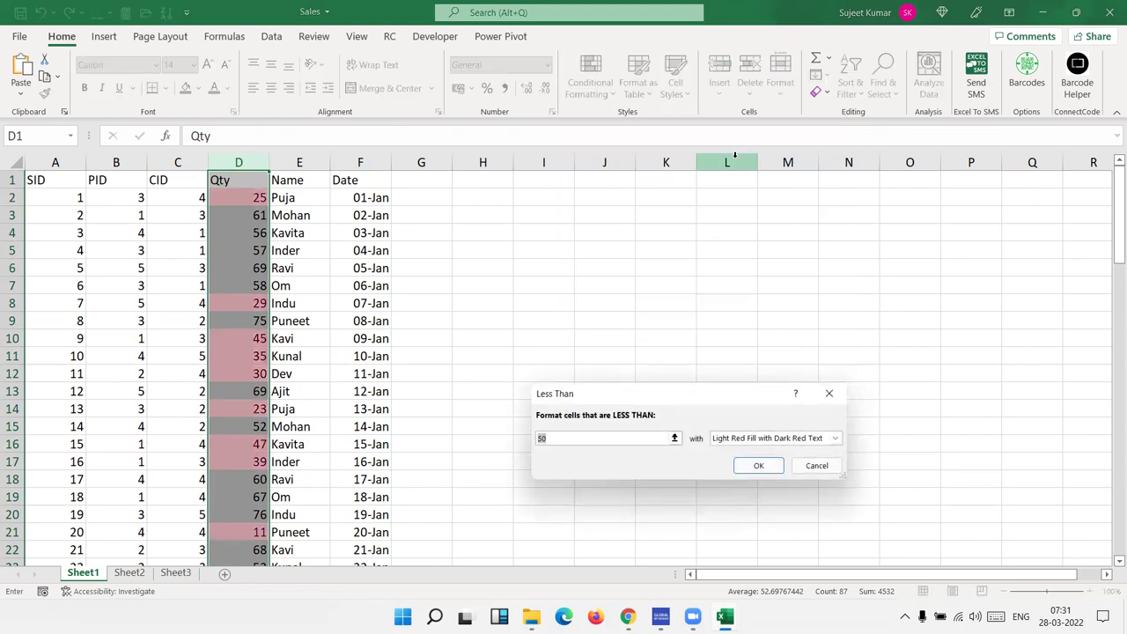
{"action": "left_click", "coordinate": [744, 438]}
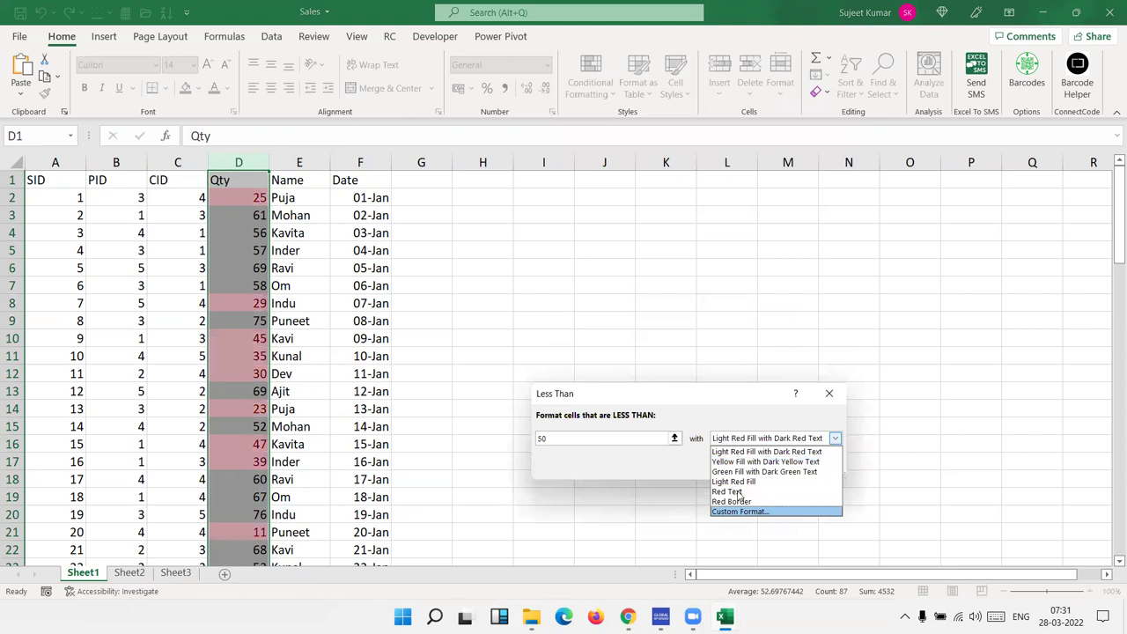
{"action": "left_click", "coordinate": [766, 461]}
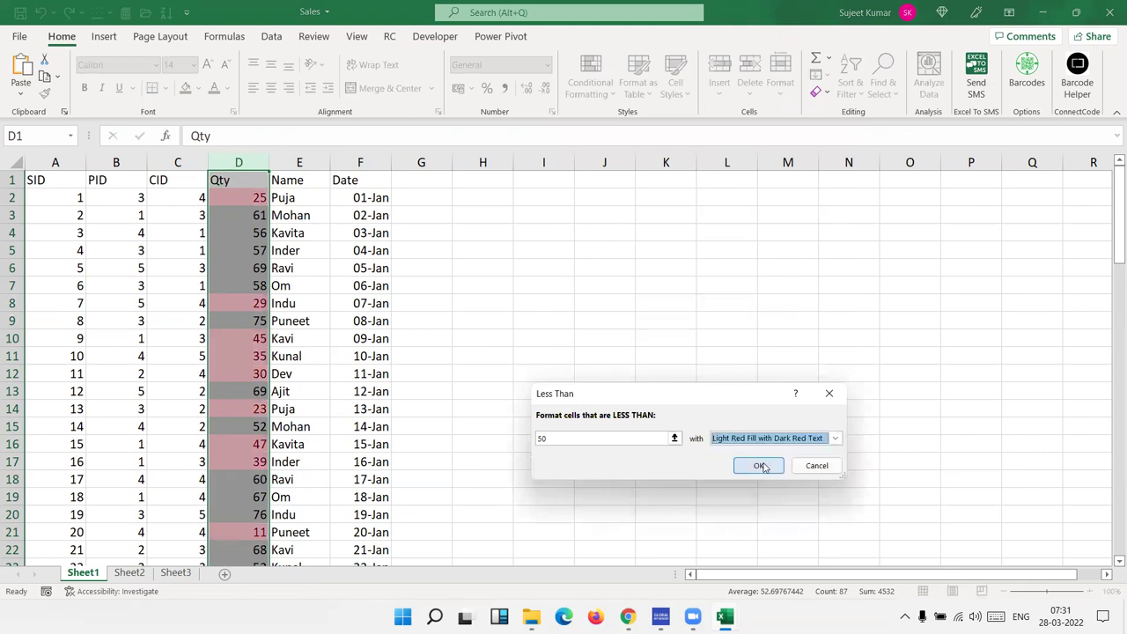
{"action": "left_click", "coordinate": [754, 463]}
{"action": "left_click", "coordinate": [595, 88]}
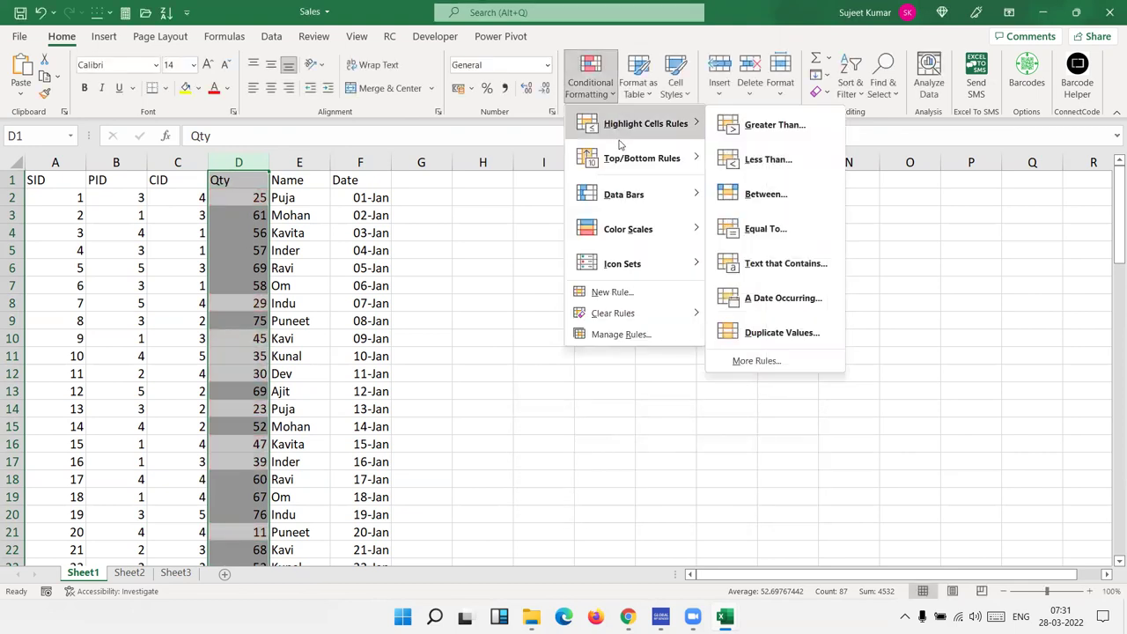
{"action": "left_click", "coordinate": [778, 206]}
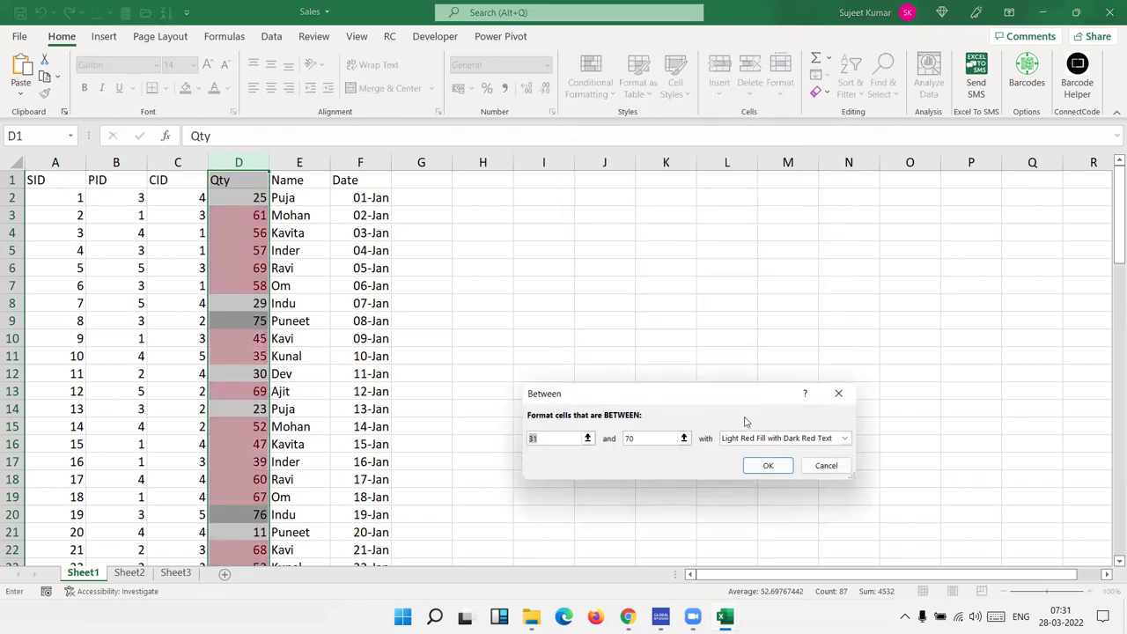
{"action": "key", "text": "Return"}
{"action": "left_click", "coordinate": [591, 79]}
{"action": "mouse_move", "coordinate": [645, 123]}
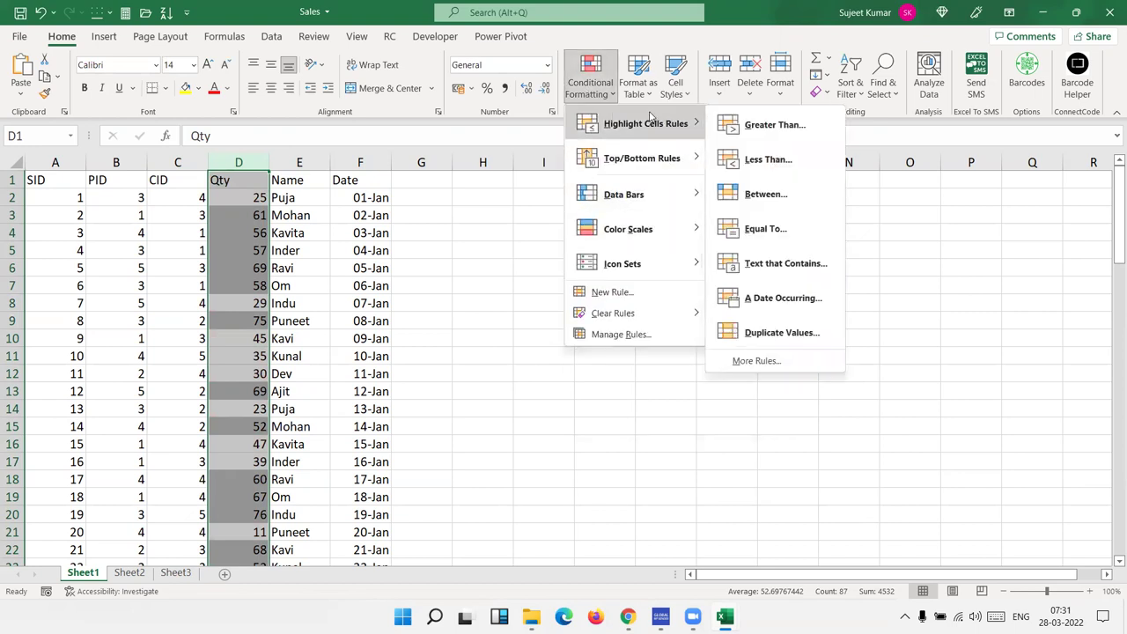
{"action": "left_click", "coordinate": [738, 231]}
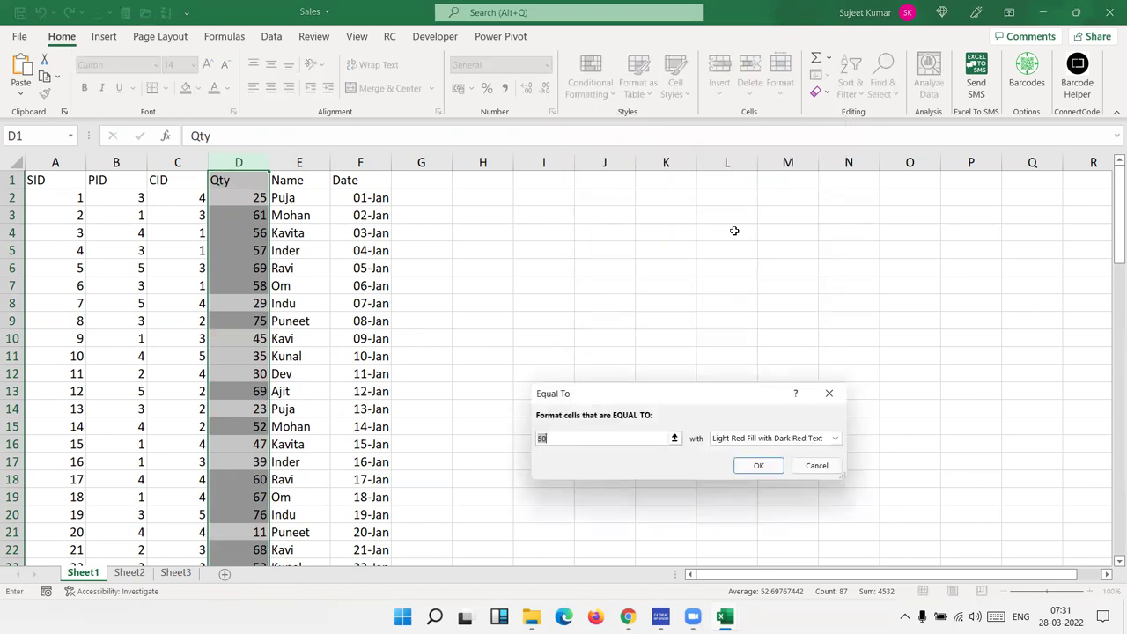
{"action": "type", "text": "35"}
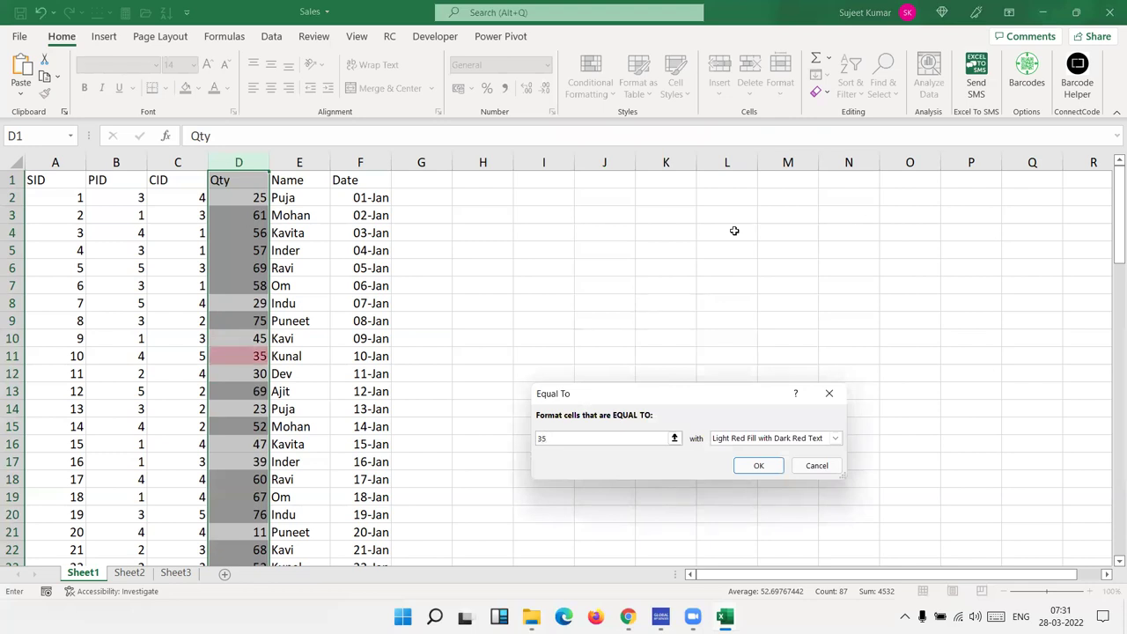
{"action": "key", "text": "Escape"}
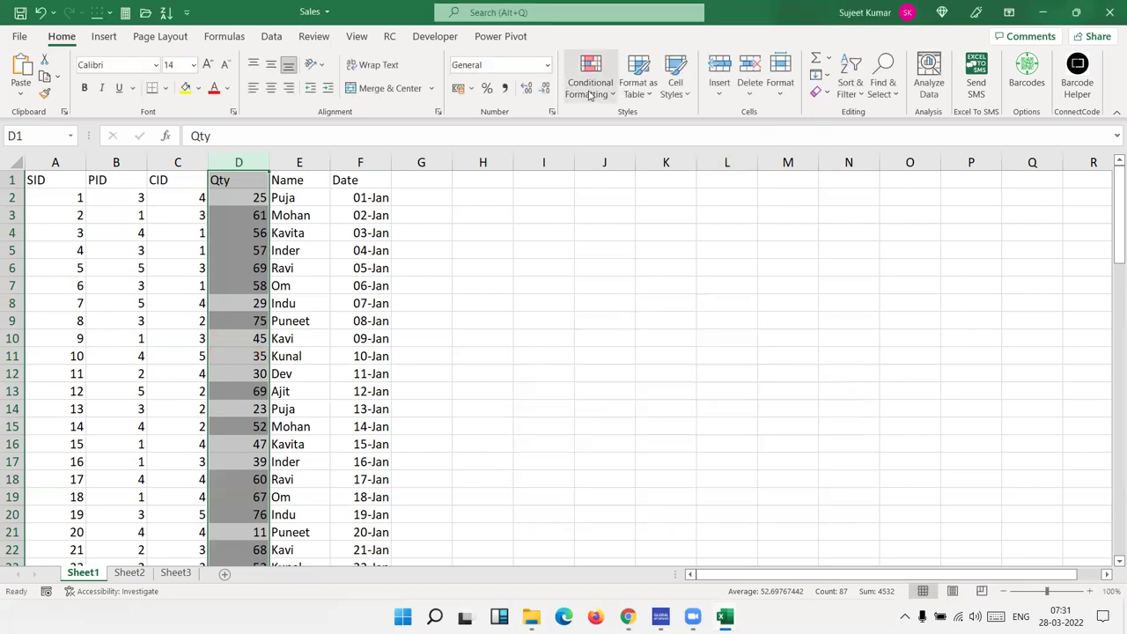
Dismiss the Conditional Formatting menu and select the whole Date column F.
{"action": "left_click", "coordinate": [590, 88]}
{"action": "mouse_move", "coordinate": [639, 124]}
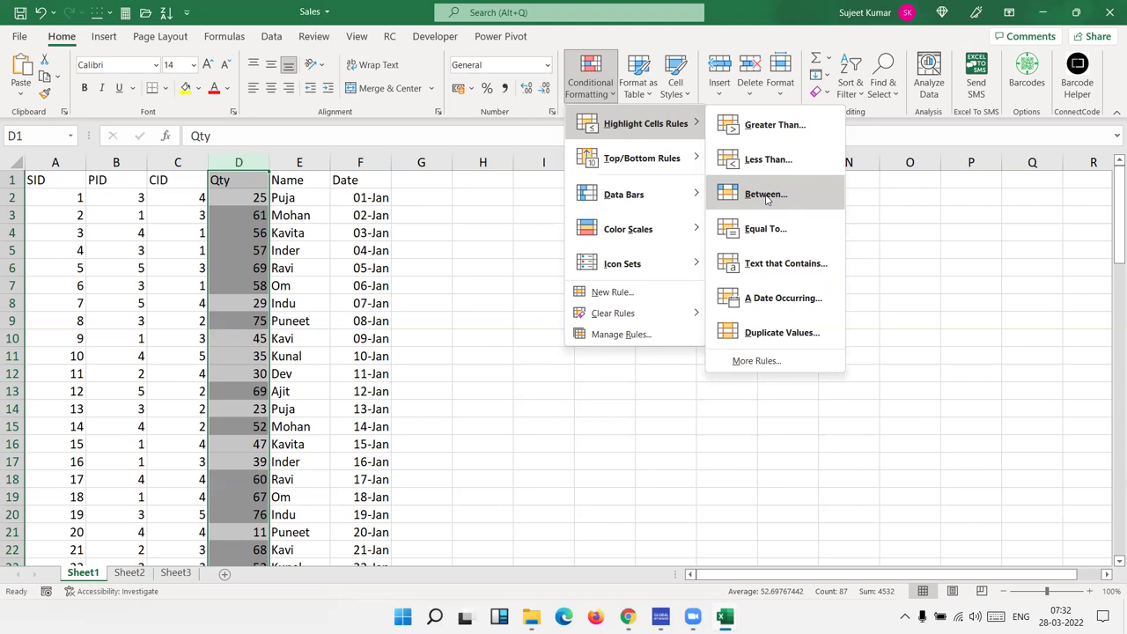
{"action": "key", "text": "Escape"}
{"action": "key", "text": "Escape"}
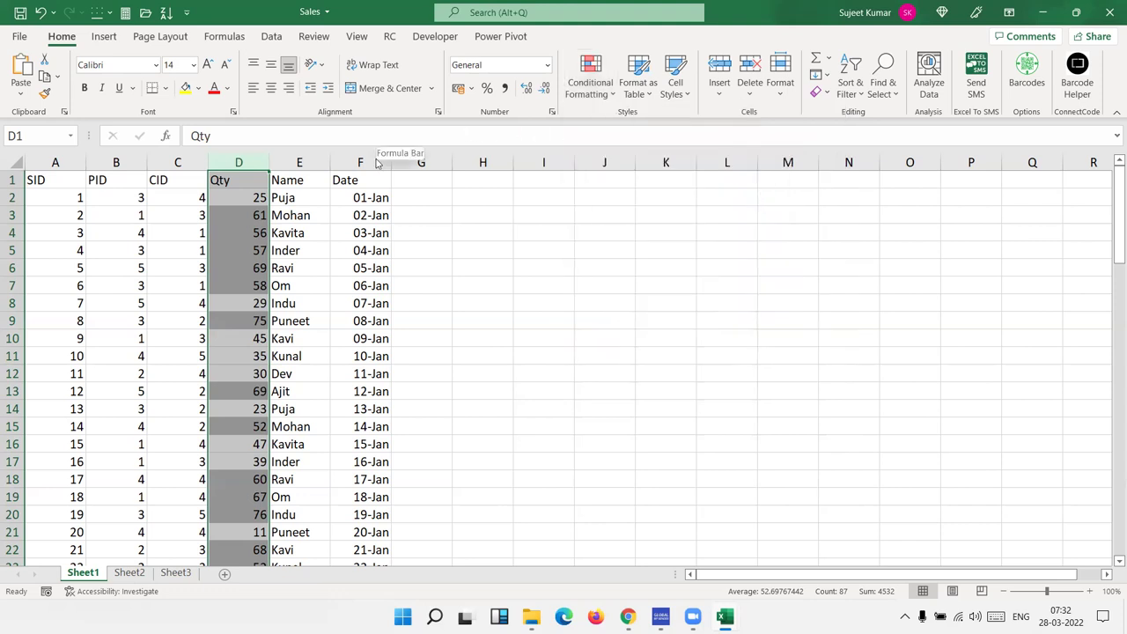
{"action": "left_click", "coordinate": [365, 163]}
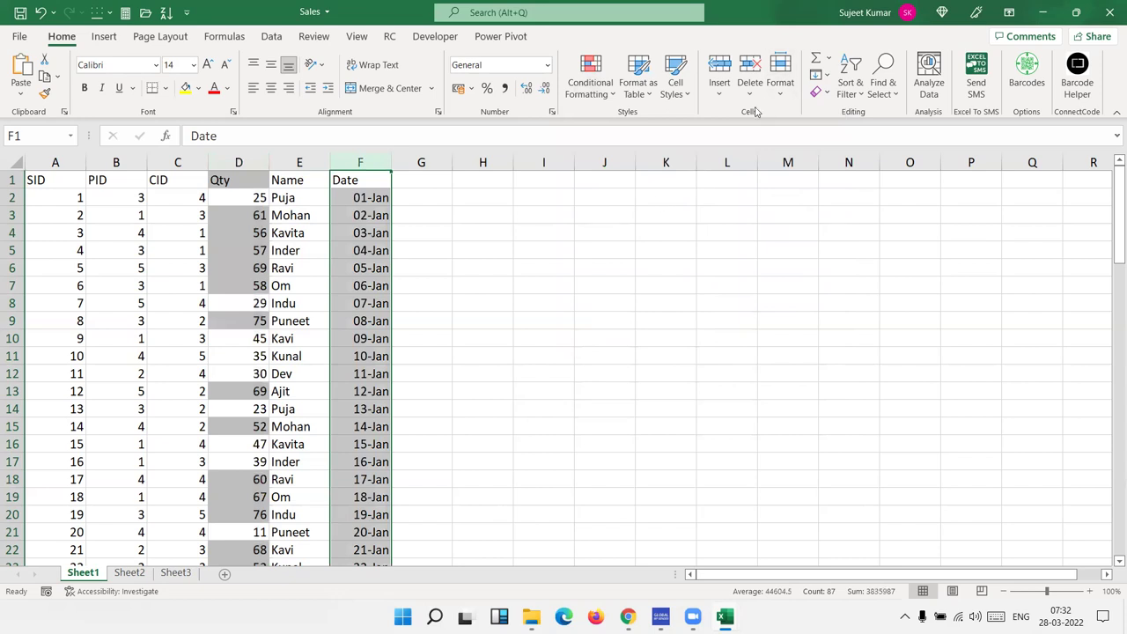
{"action": "left_click", "coordinate": [578, 99]}
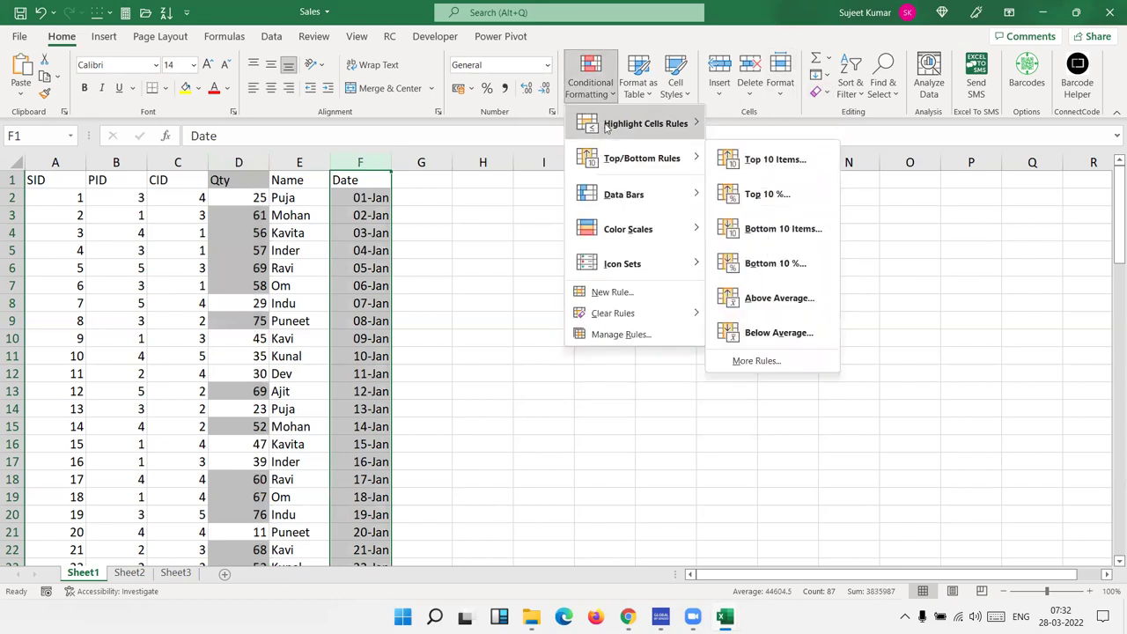
{"action": "left_click", "coordinate": [772, 134]}
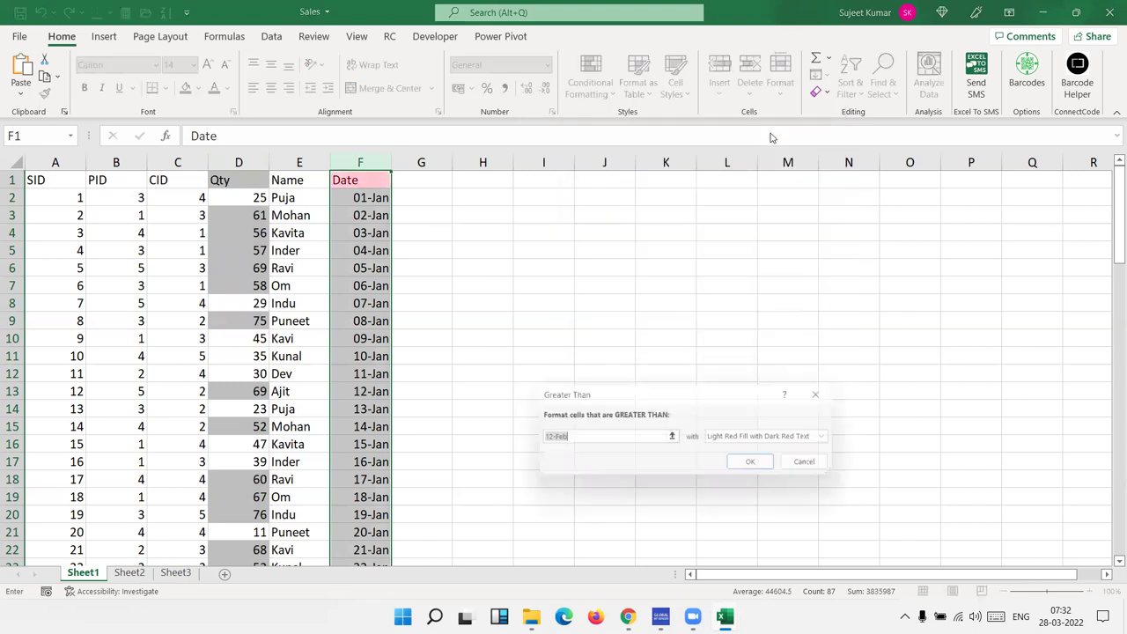
{"action": "type", "text": "11-"}
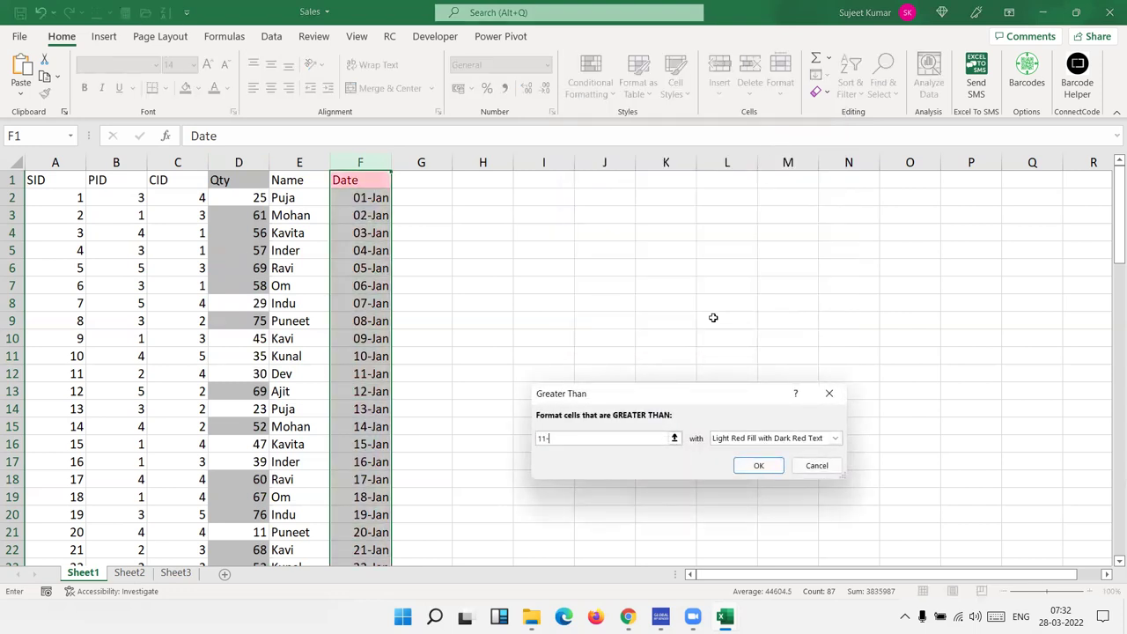
{"action": "type", "text": "feb"}
{"action": "key", "text": "BackSpace"}
{"action": "key", "text": "BackSpace"}
{"action": "key", "text": "BackSpace"}
{"action": "type", "text": "jan"}
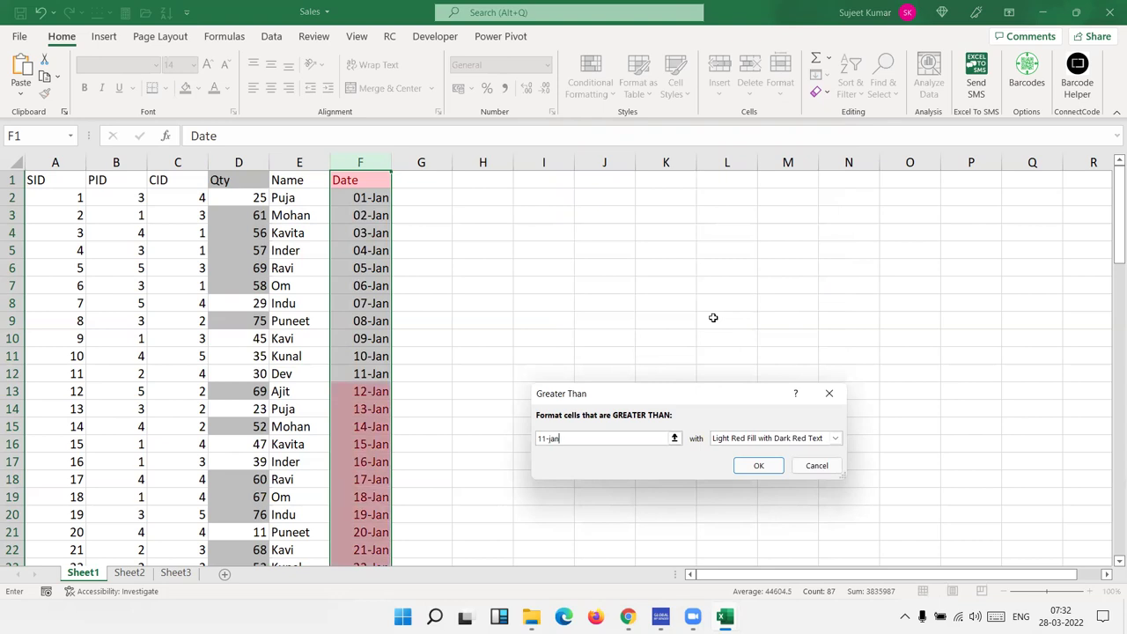
{"action": "key", "text": "Escape"}
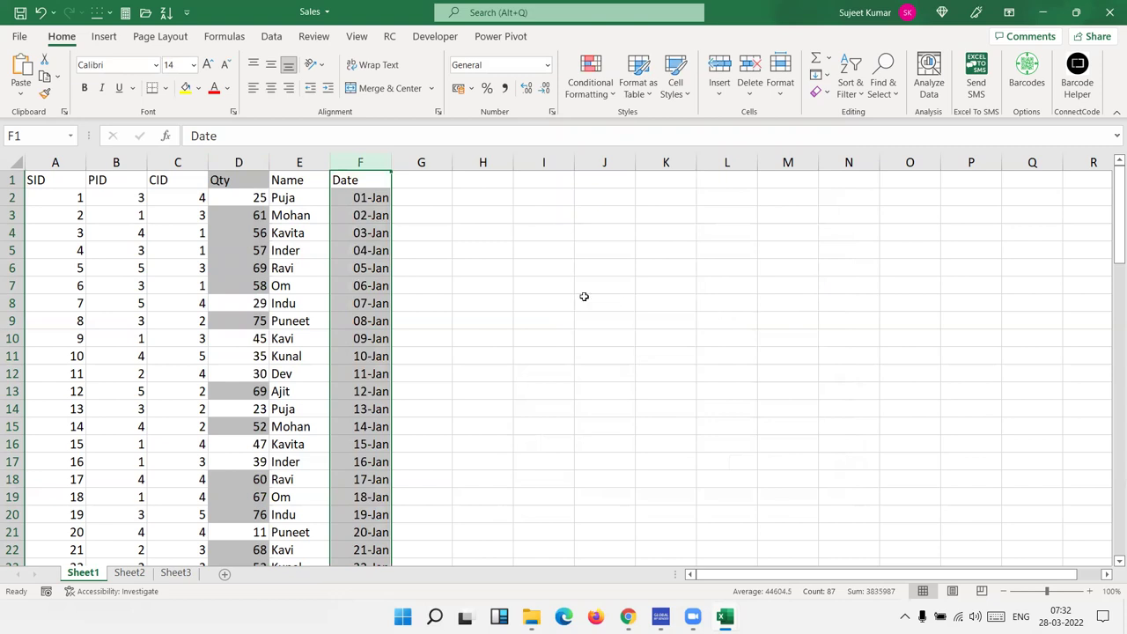
{"action": "left_click", "coordinate": [296, 162]}
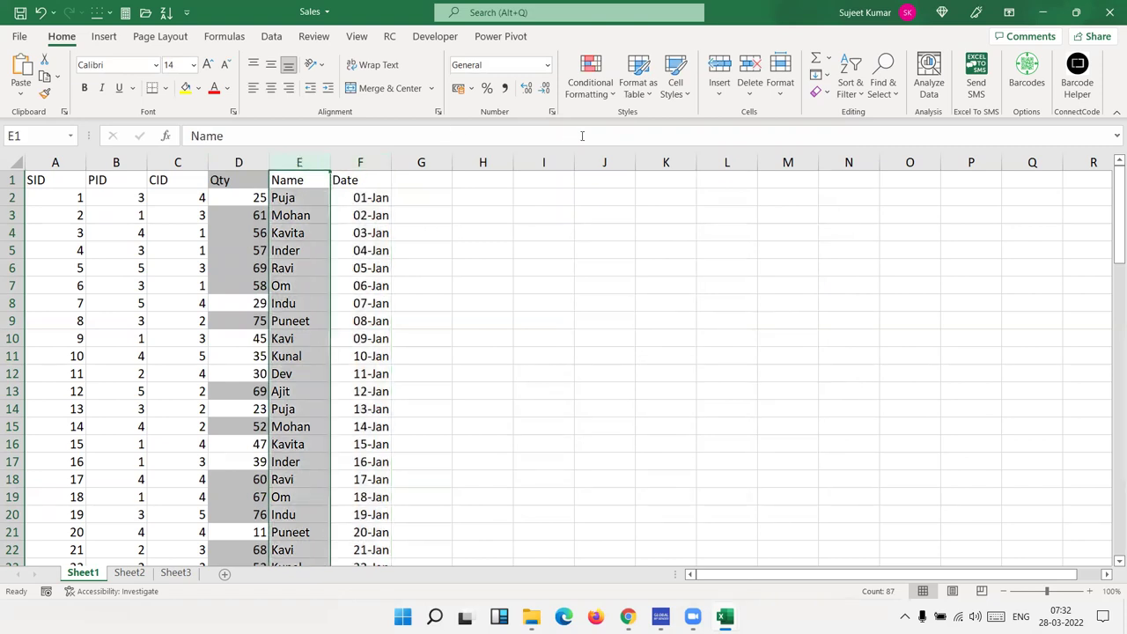
{"action": "left_click", "coordinate": [610, 95]}
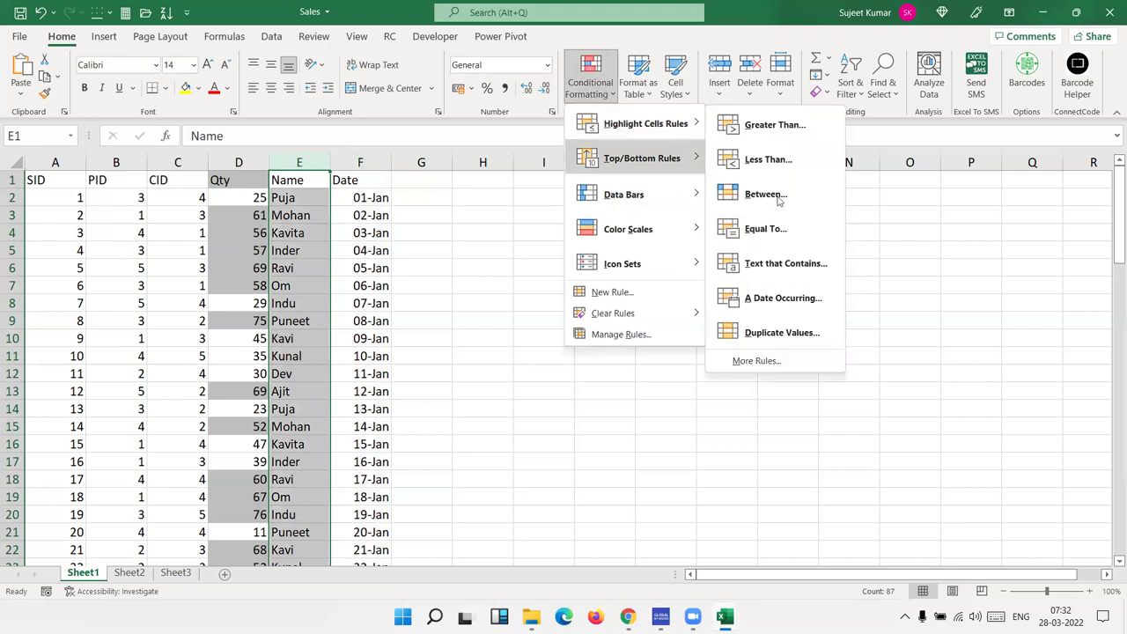
{"action": "left_click", "coordinate": [769, 229]}
{"action": "type", "text": "Puja"}
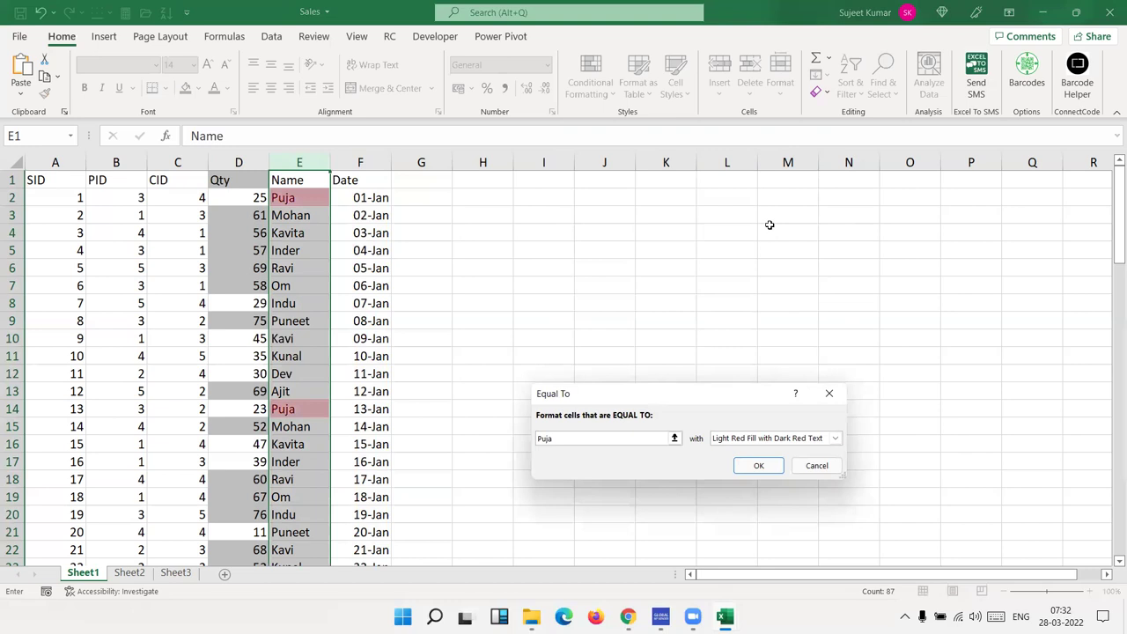
{"action": "key", "text": "Escape"}
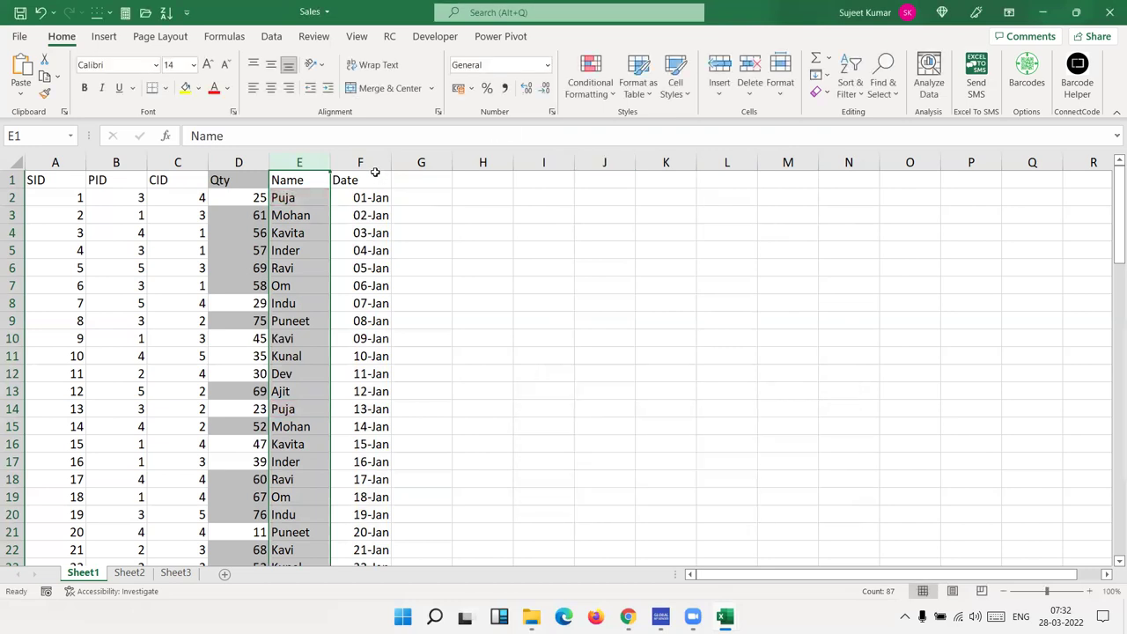
{"action": "left_click", "coordinate": [376, 175]}
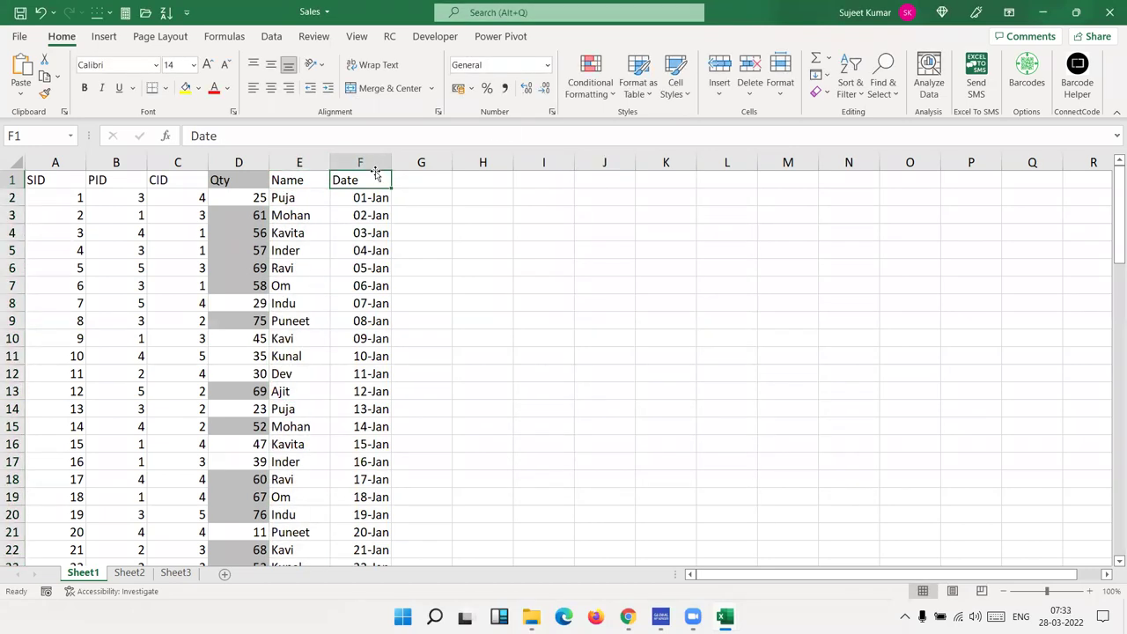
{"action": "left_click", "coordinate": [374, 163]}
{"action": "left_click", "coordinate": [593, 99]}
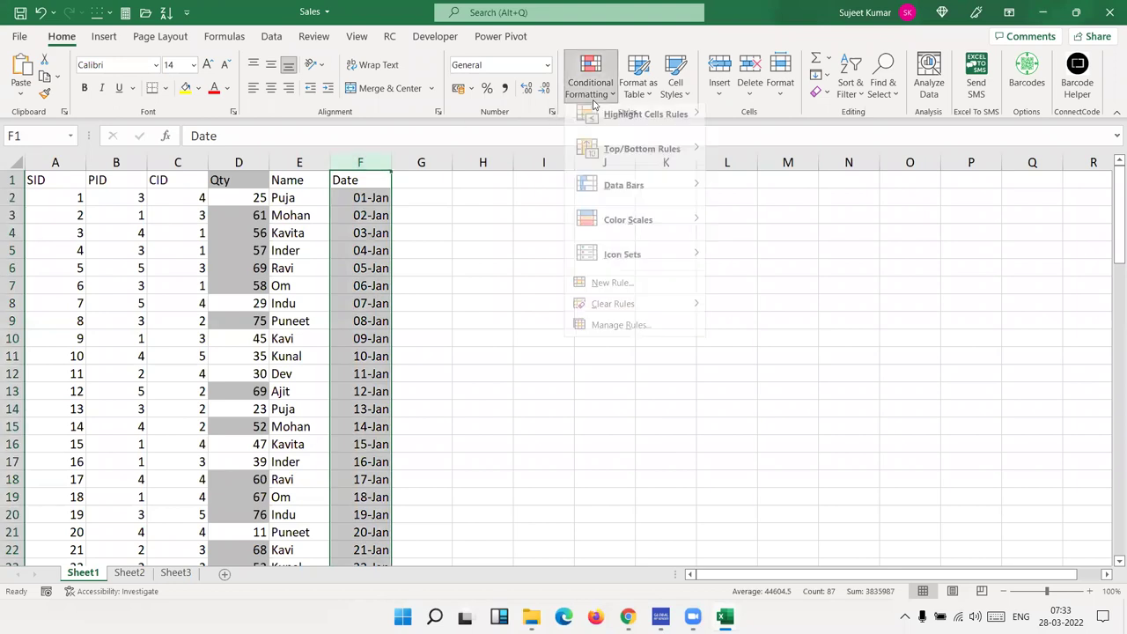
{"action": "mouse_move", "coordinate": [641, 114]}
{"action": "left_click", "coordinate": [797, 227]}
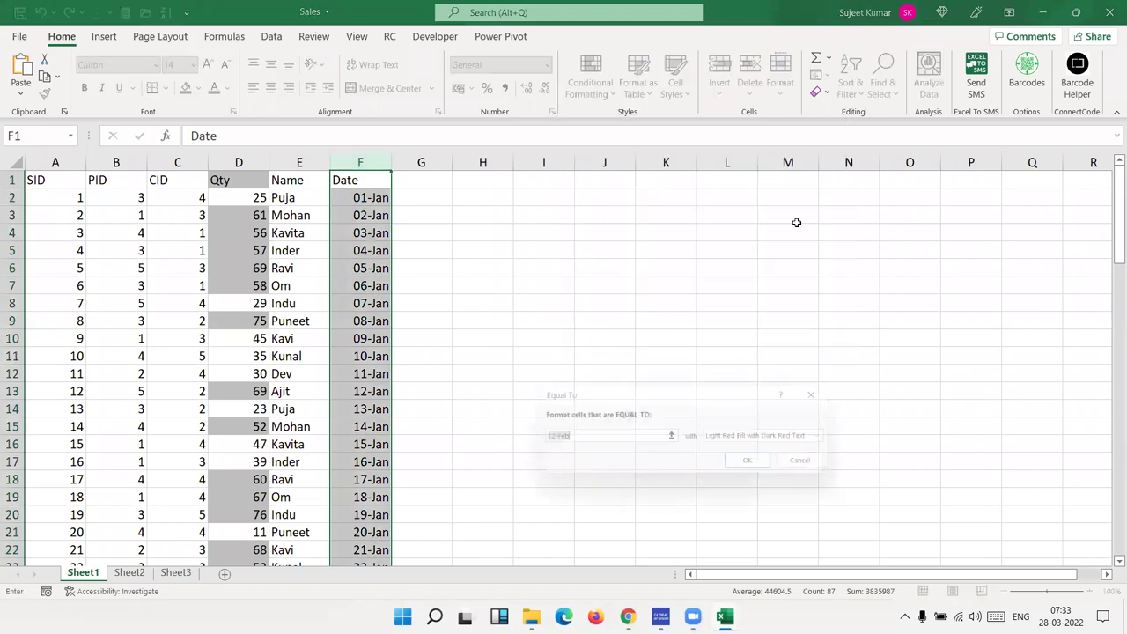
{"action": "type", "text": "10-JAN"}
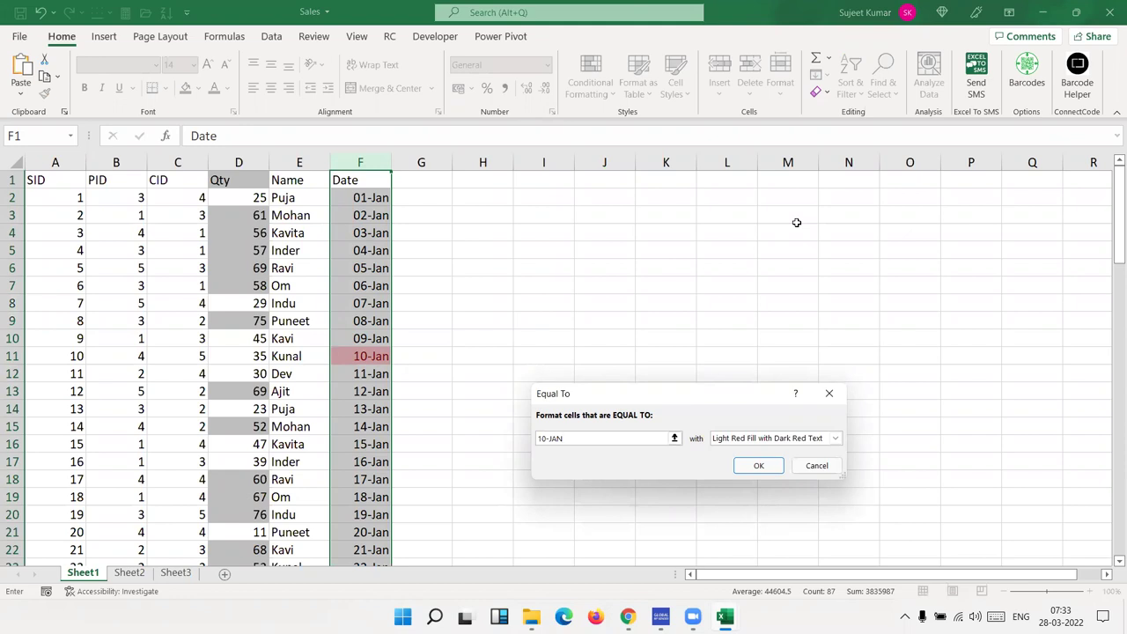
{"action": "key", "text": "Escape"}
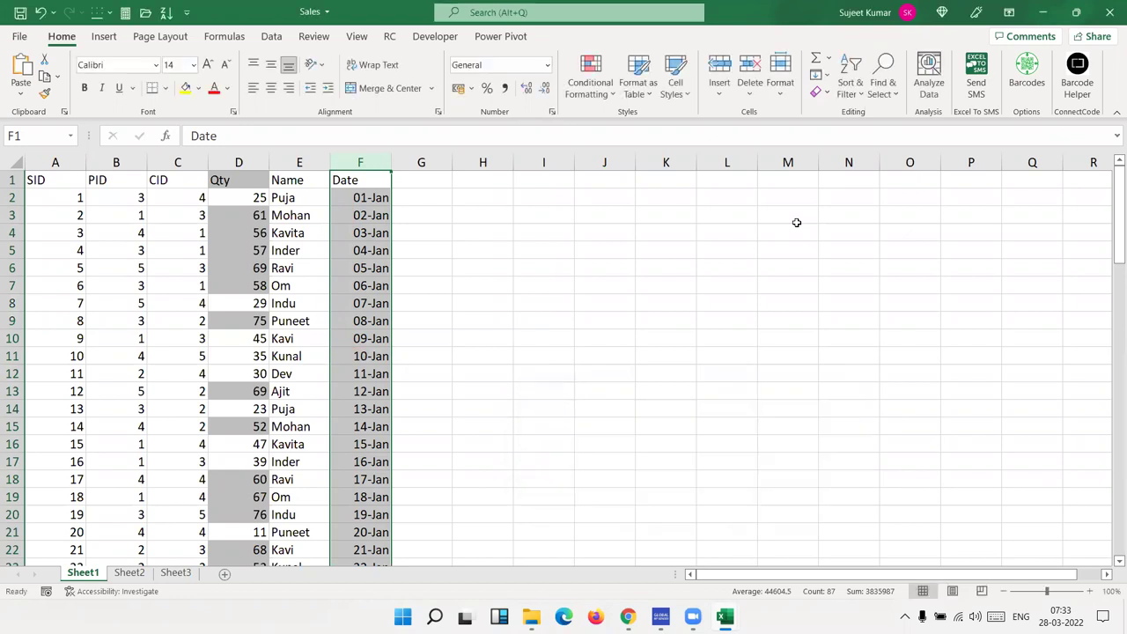
Append a surname to the name entry in E14, then select the whole Name column E.
{"action": "left_click", "coordinate": [299, 161]}
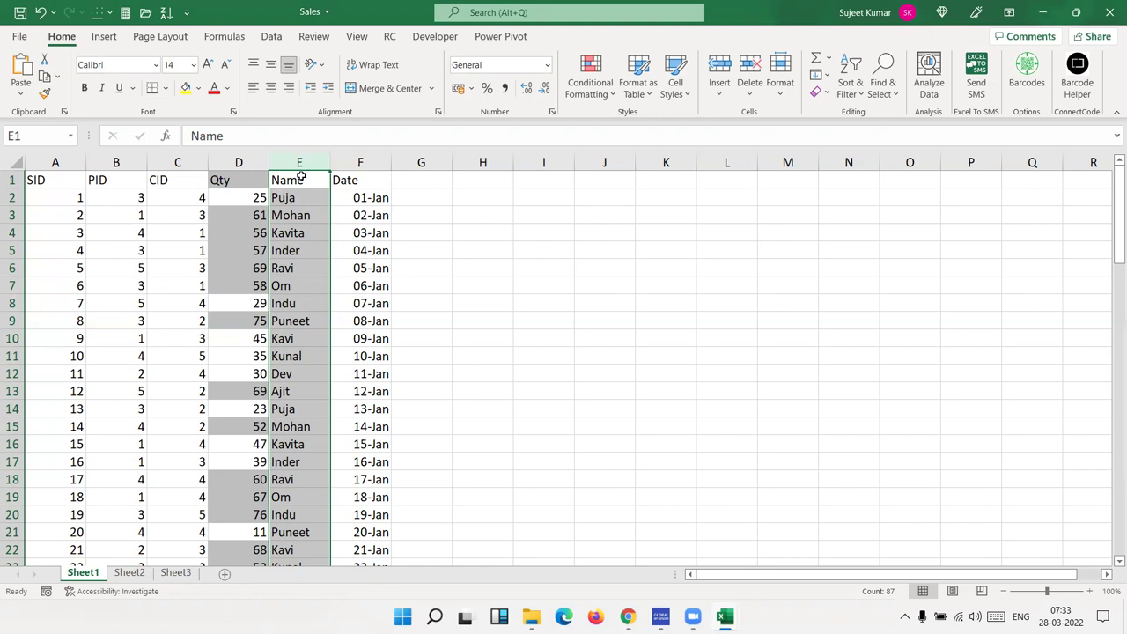
{"action": "left_click", "coordinate": [300, 199]}
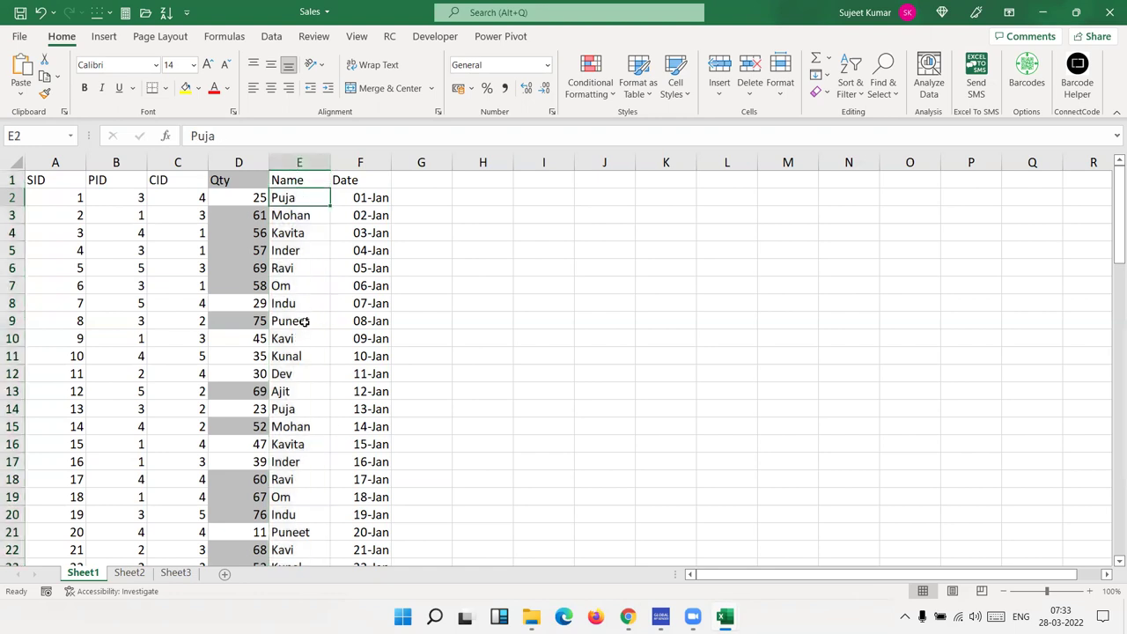
{"action": "double_click", "coordinate": [308, 408]}
{"action": "type", "text": "Singh"}
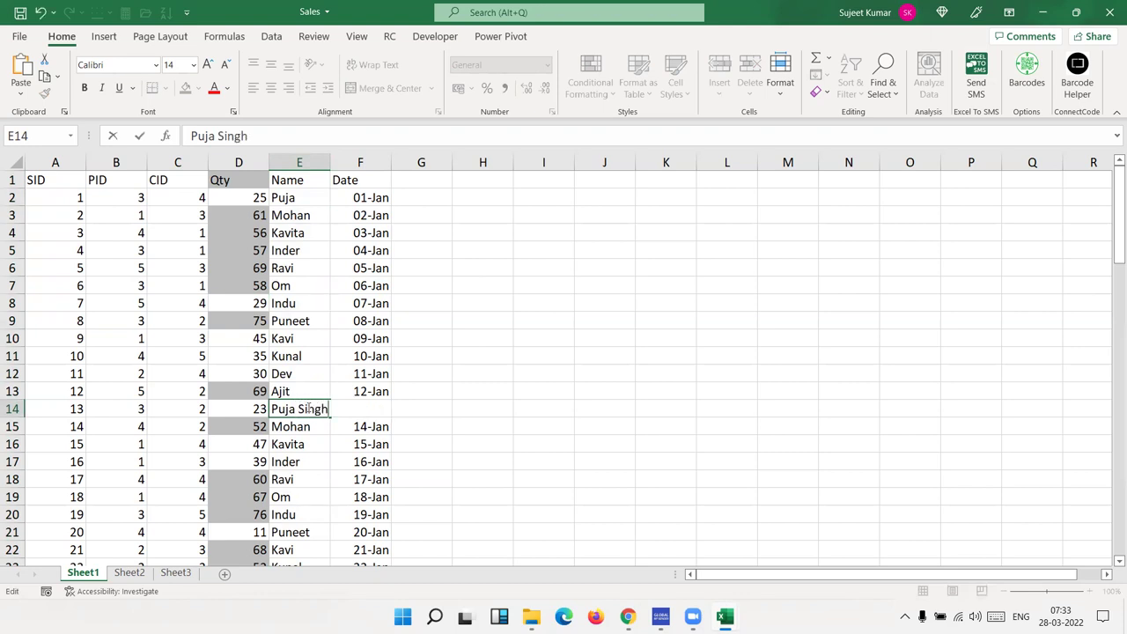
{"action": "key", "text": "Return"}
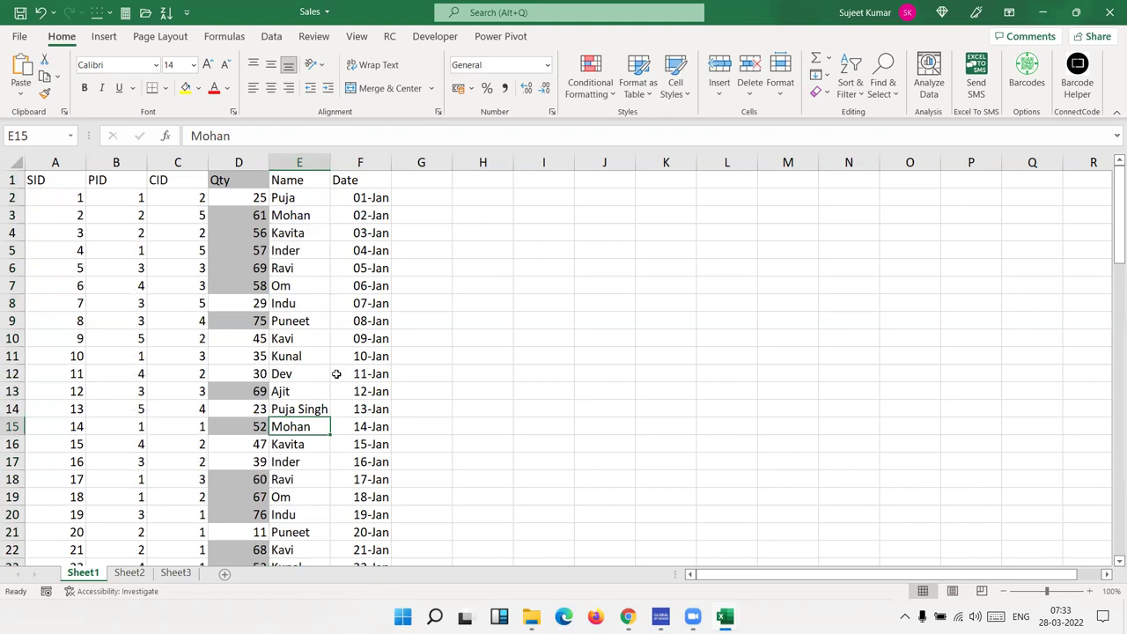
{"action": "left_click", "coordinate": [289, 199]}
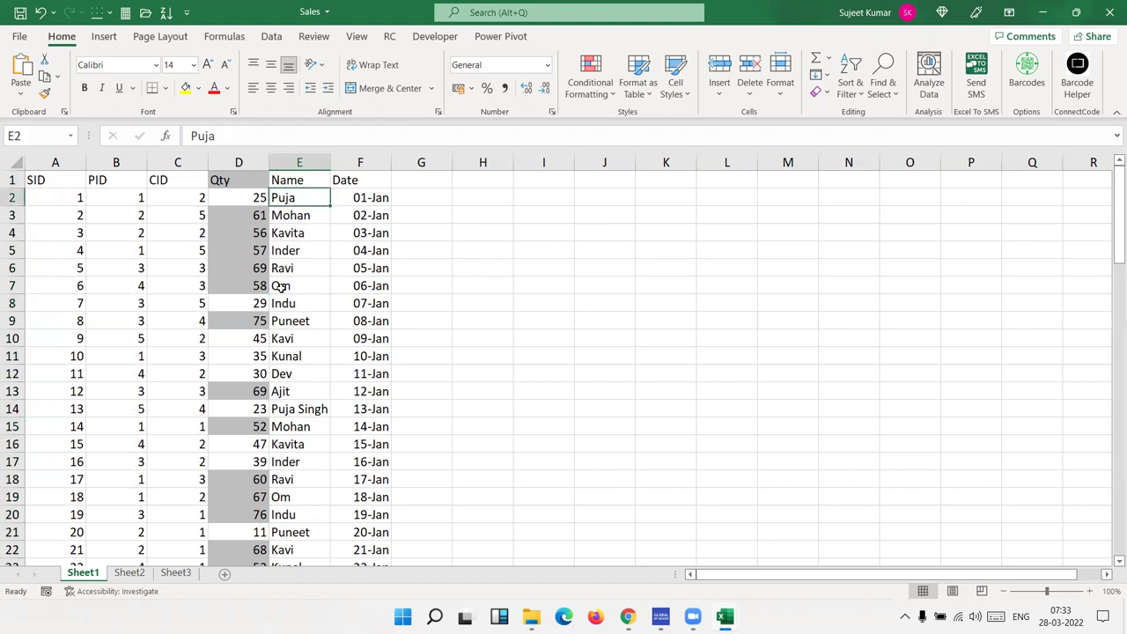
{"action": "left_click", "coordinate": [296, 397]}
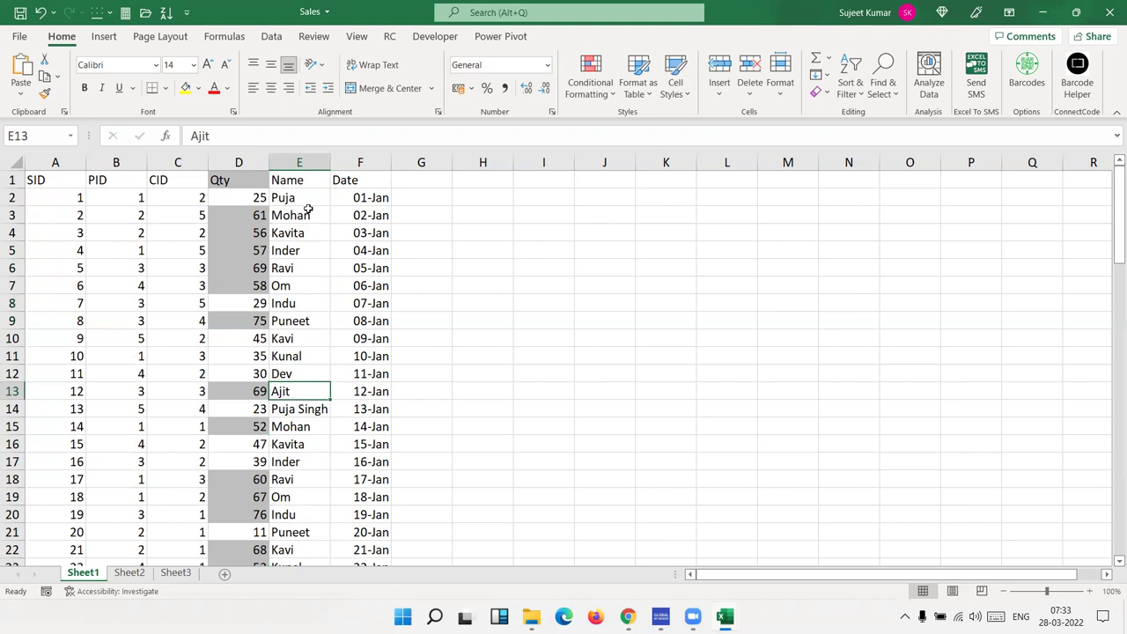
{"action": "left_click", "coordinate": [299, 162]}
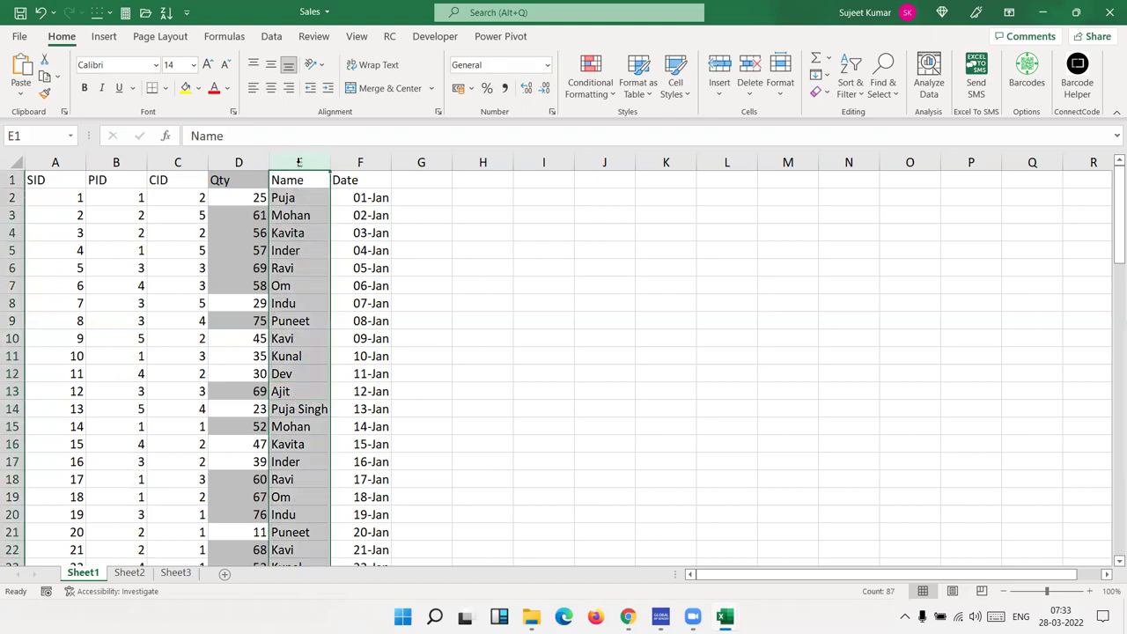
{"action": "left_click", "coordinate": [575, 101]}
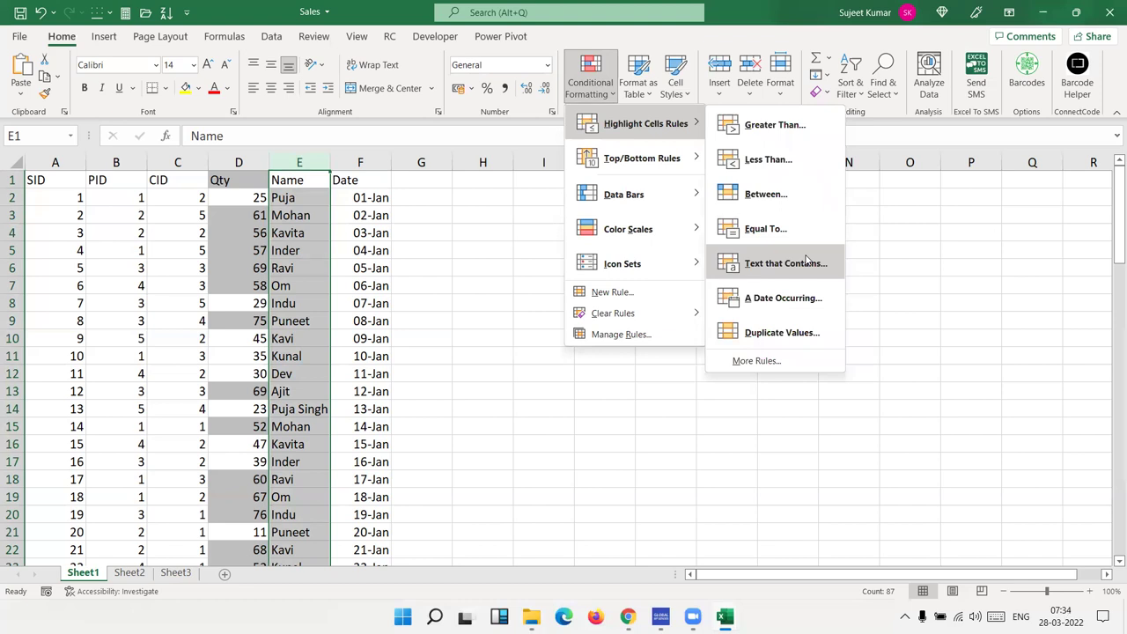
{"action": "left_click", "coordinate": [806, 261]}
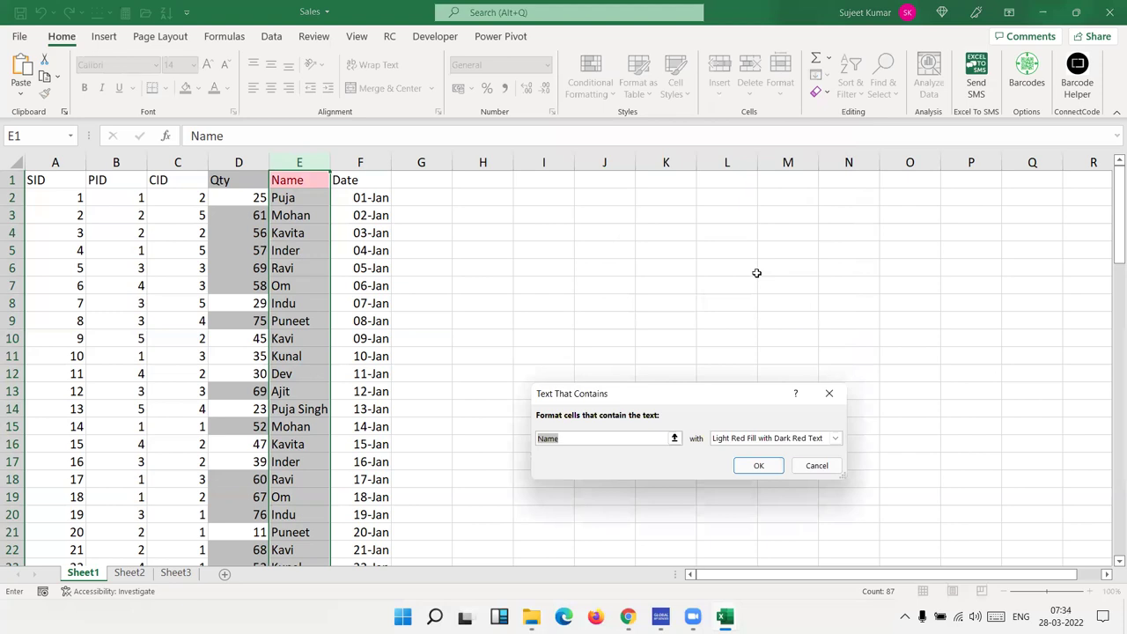
{"action": "type", "text": "Puja"}
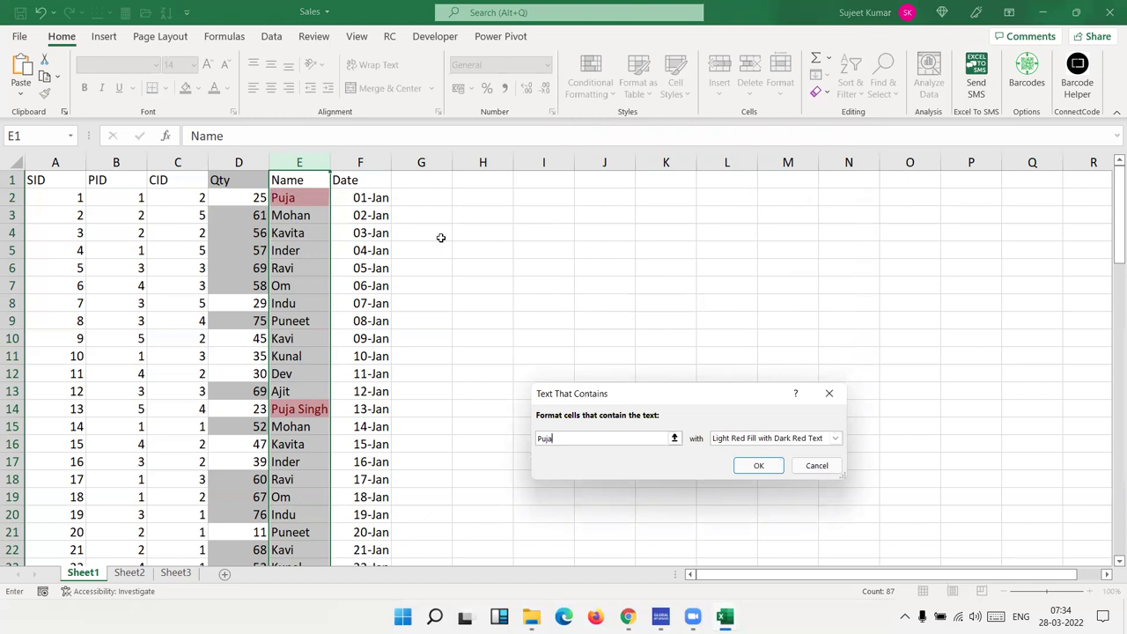
{"action": "key", "text": "Escape"}
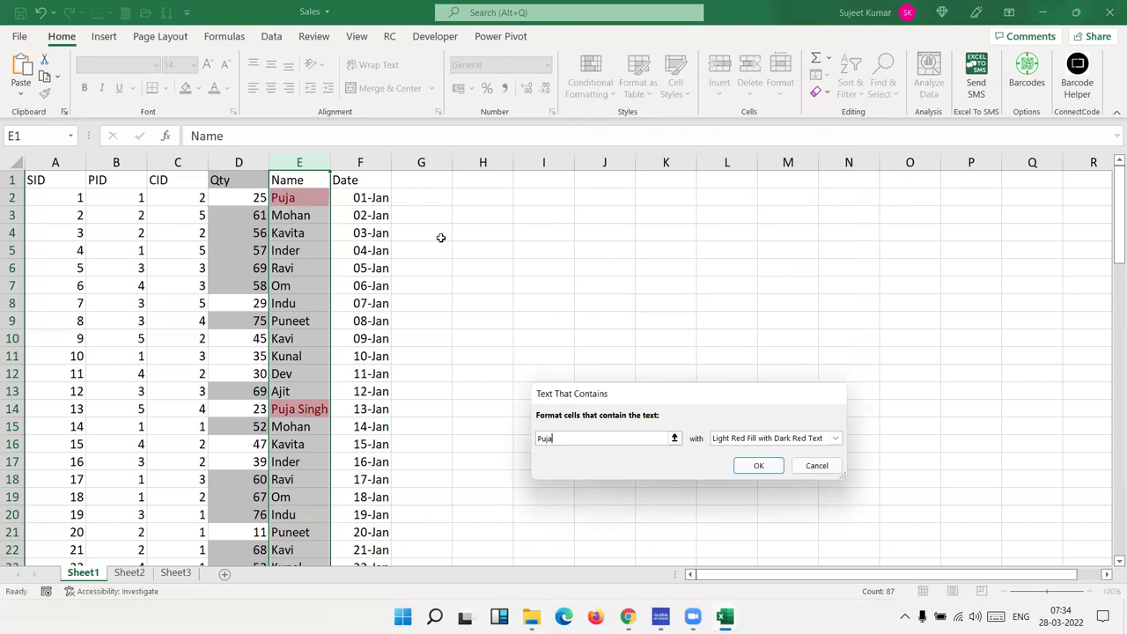
{"action": "left_click", "coordinate": [603, 84]}
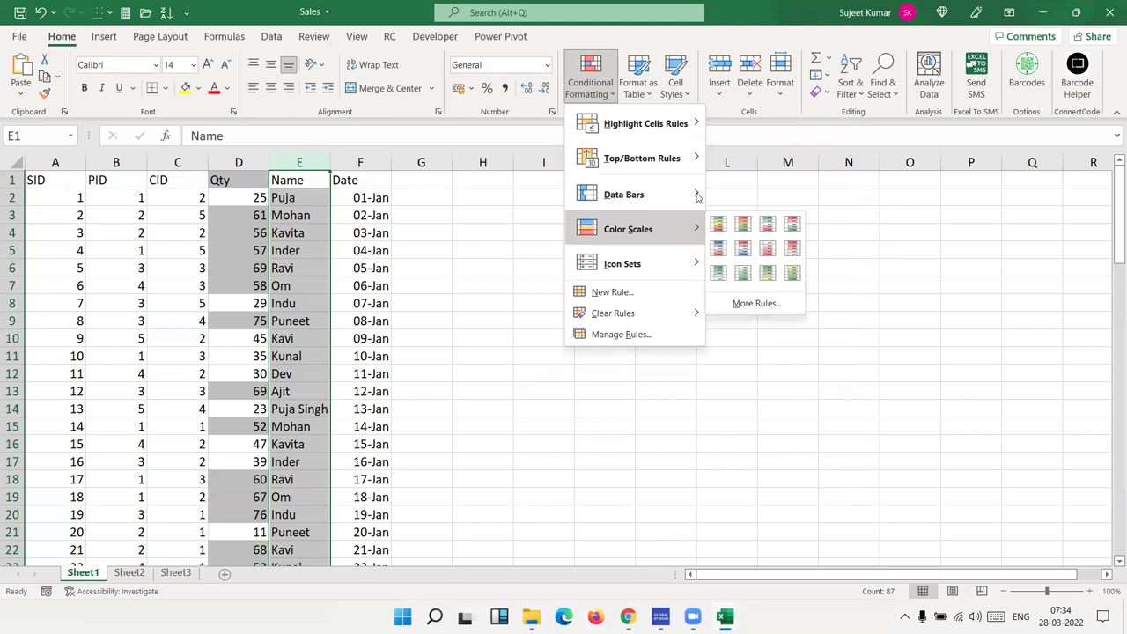
{"action": "mouse_move", "coordinate": [646, 124]}
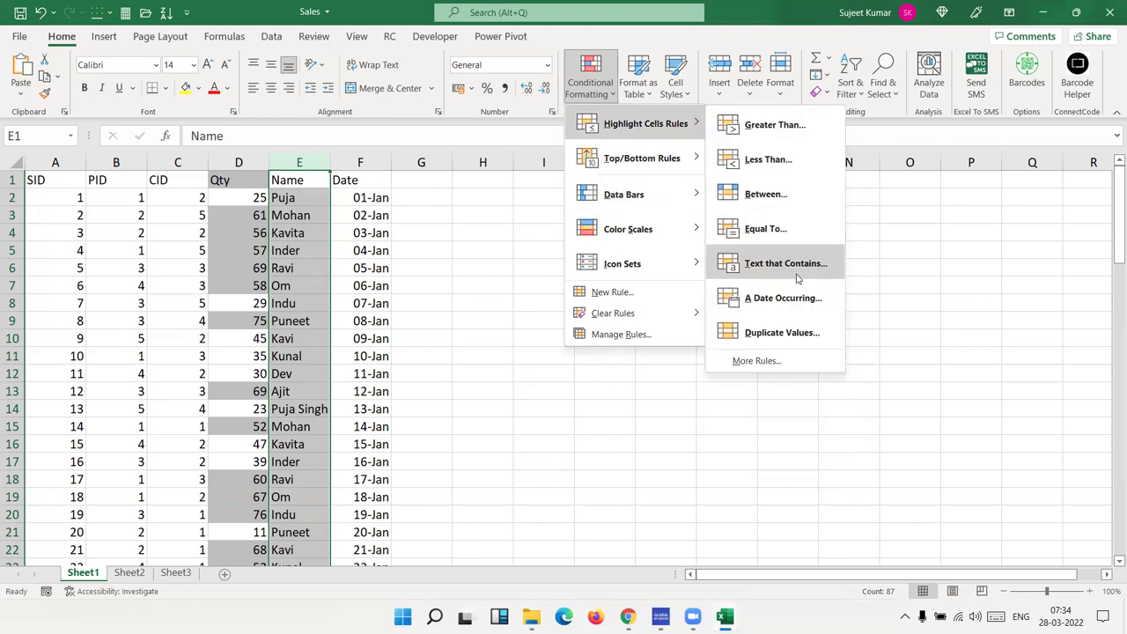
{"action": "left_click", "coordinate": [793, 264]}
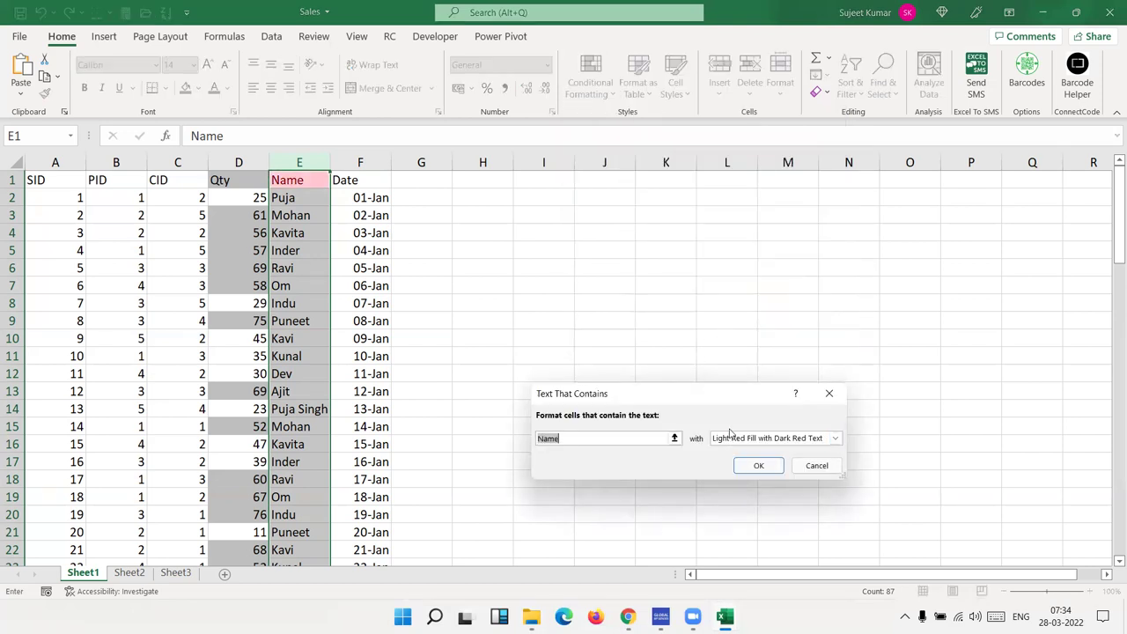
{"action": "left_click", "coordinate": [730, 437]}
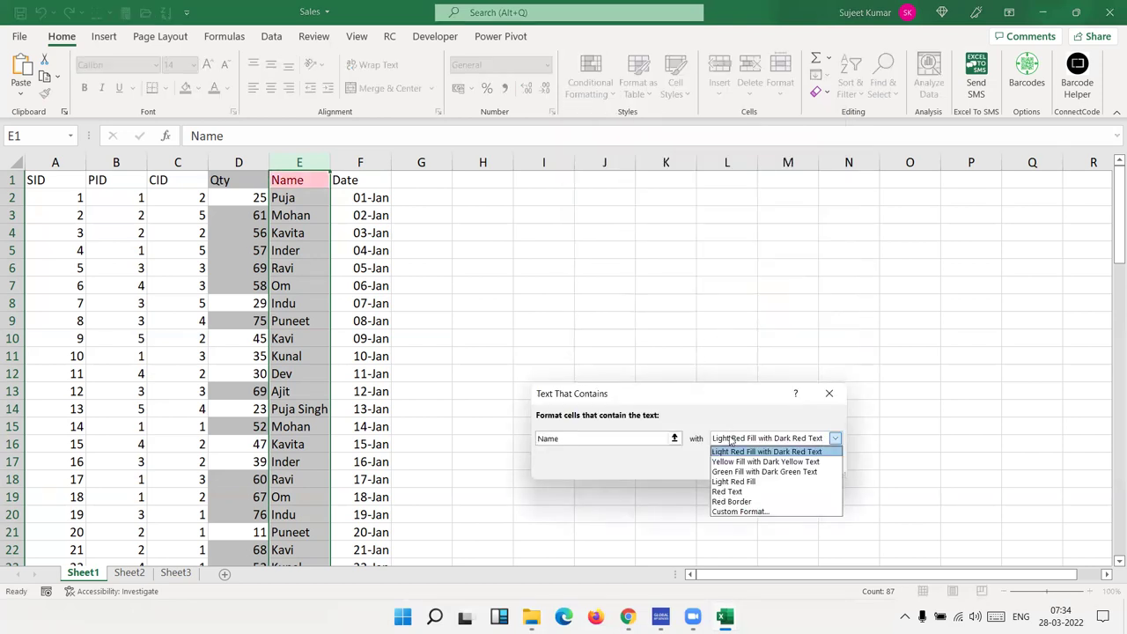
{"action": "left_click", "coordinate": [830, 404]}
{"action": "left_click", "coordinate": [831, 394]}
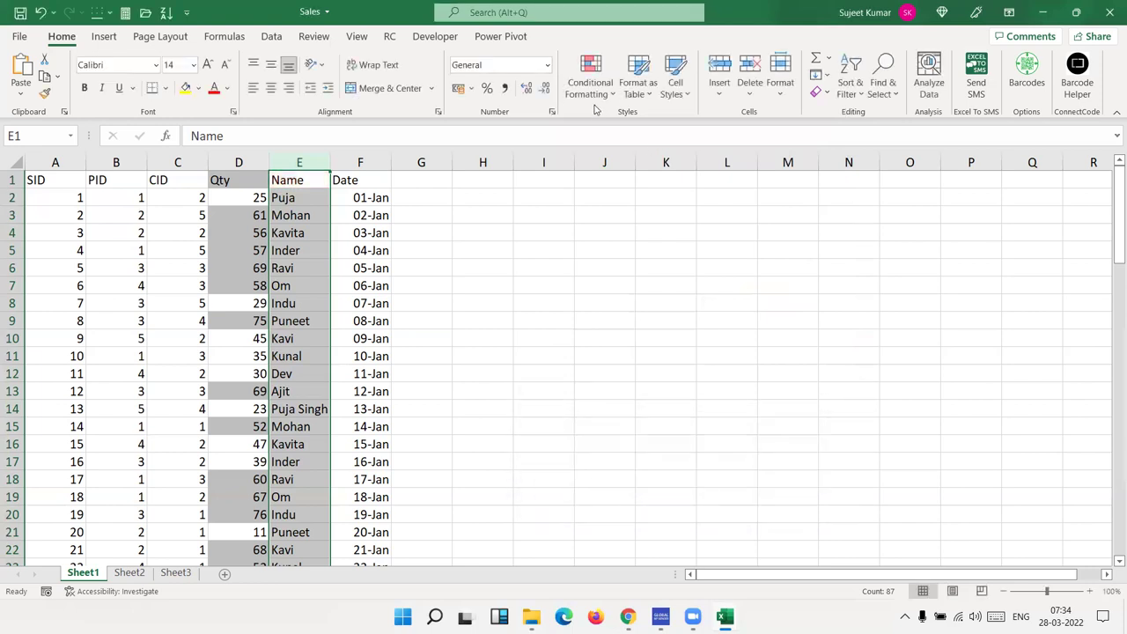
{"action": "left_click", "coordinate": [590, 75]}
{"action": "mouse_move", "coordinate": [634, 123]}
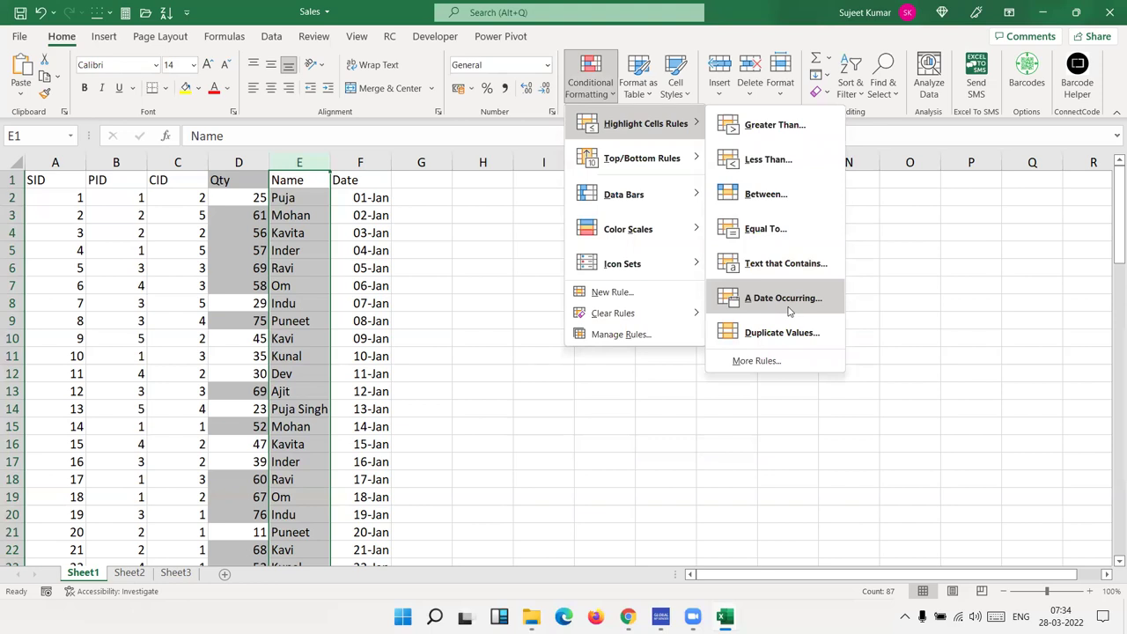
Try entering 3/1 and then 3/20 as the first date in F2.
{"action": "key", "text": "Escape"}
{"action": "key", "text": "Escape"}
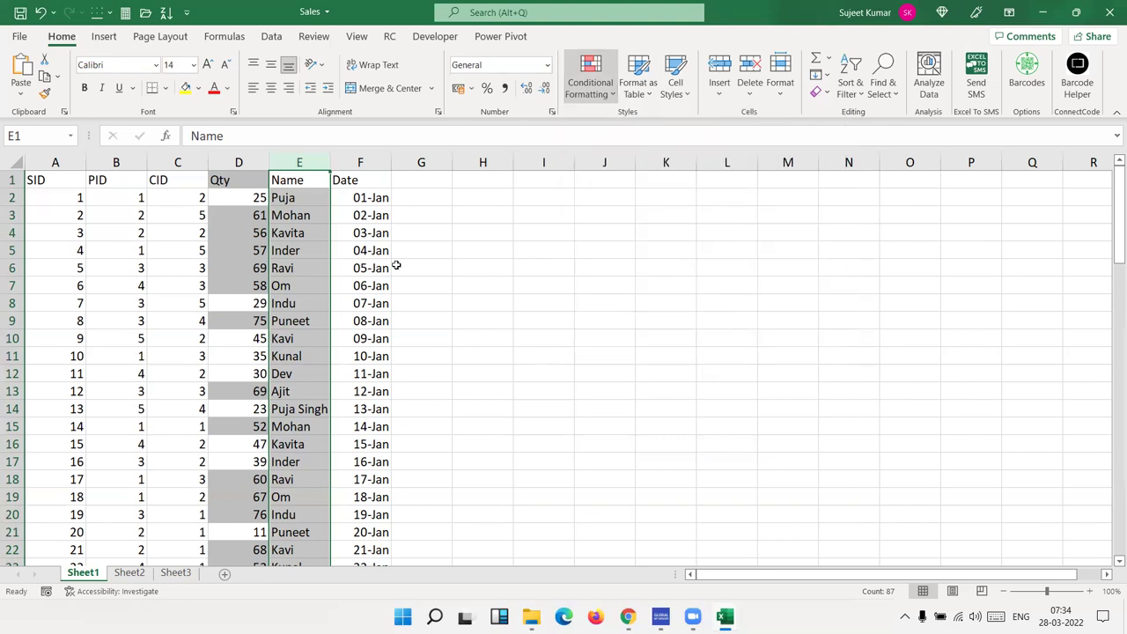
{"action": "left_click", "coordinate": [375, 251]}
{"action": "left_click", "coordinate": [374, 202]}
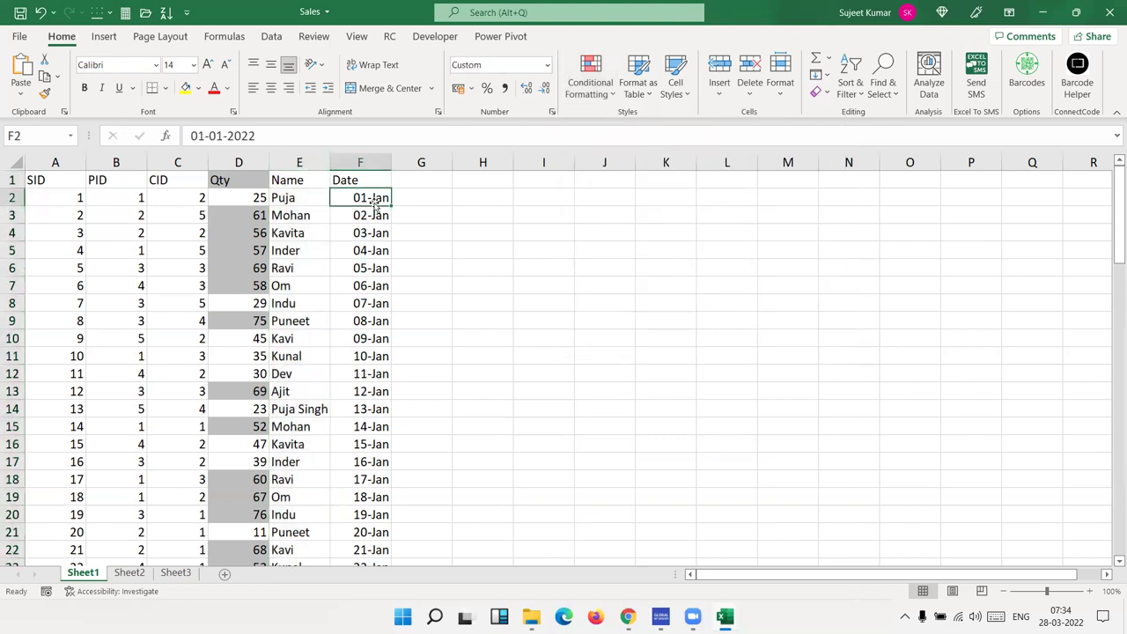
{"action": "type", "text": "3/1"}
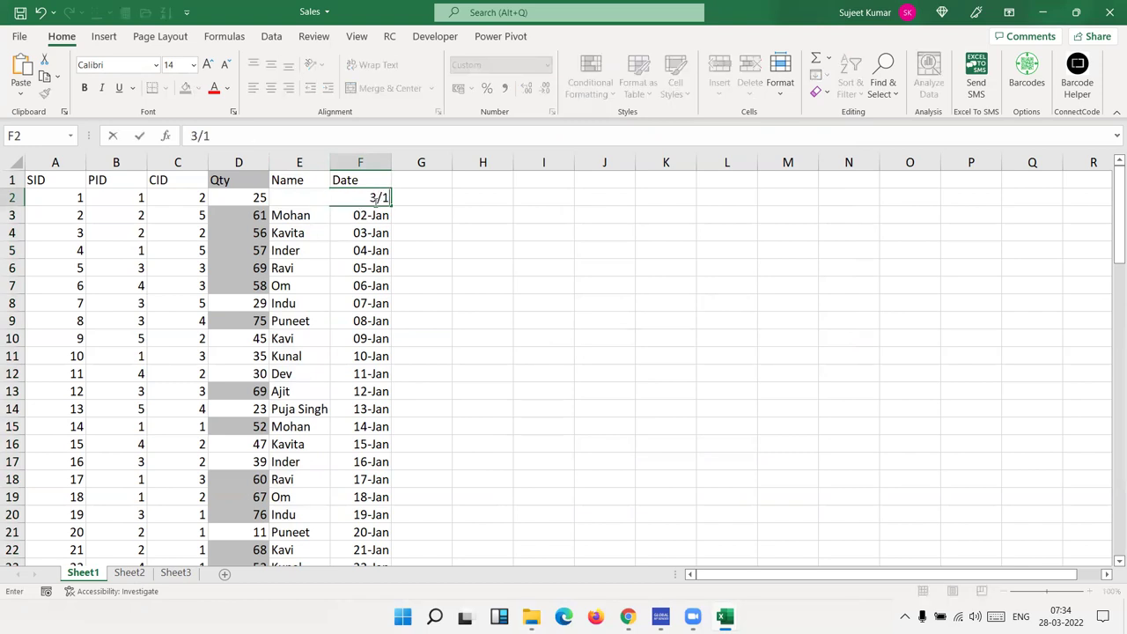
{"action": "key", "text": "Return"}
{"action": "left_click", "coordinate": [383, 197]}
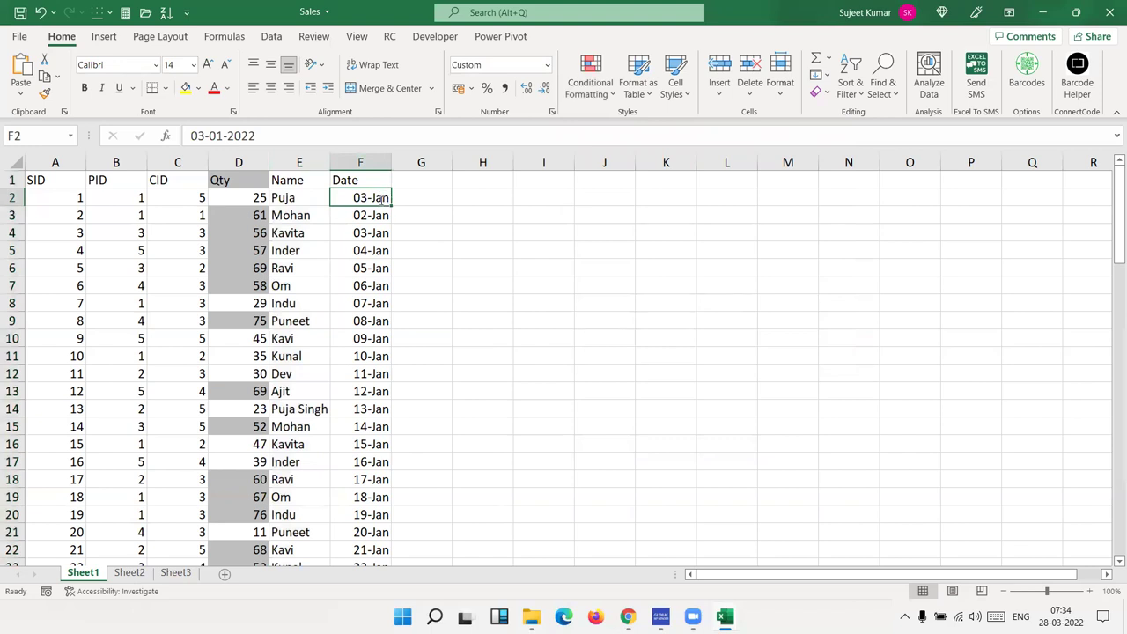
{"action": "type", "text": "3/20"}
{"action": "key", "text": "Return"}
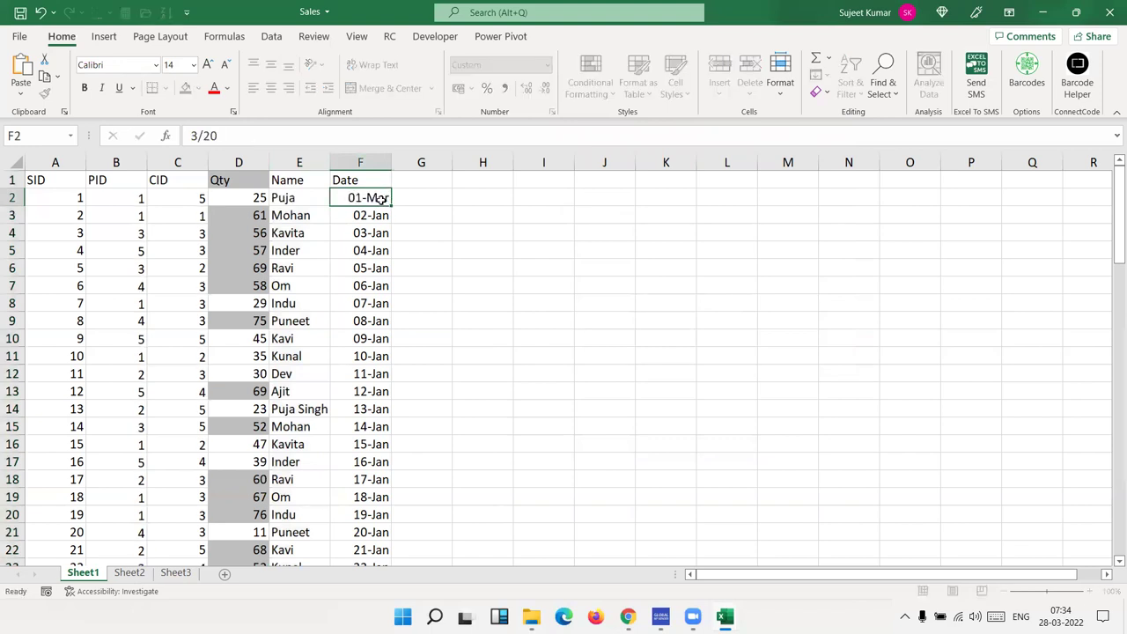
Set F2 to 20/3 and fill the Date column down as a daily series.
{"action": "left_click", "coordinate": [380, 199]}
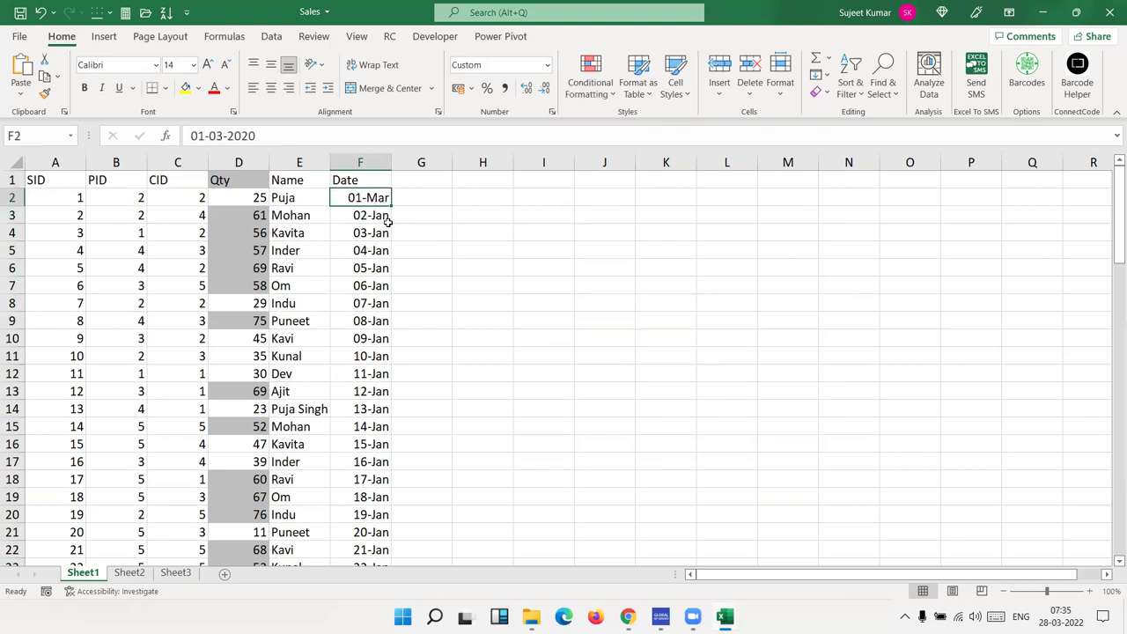
{"action": "type", "text": "2"}
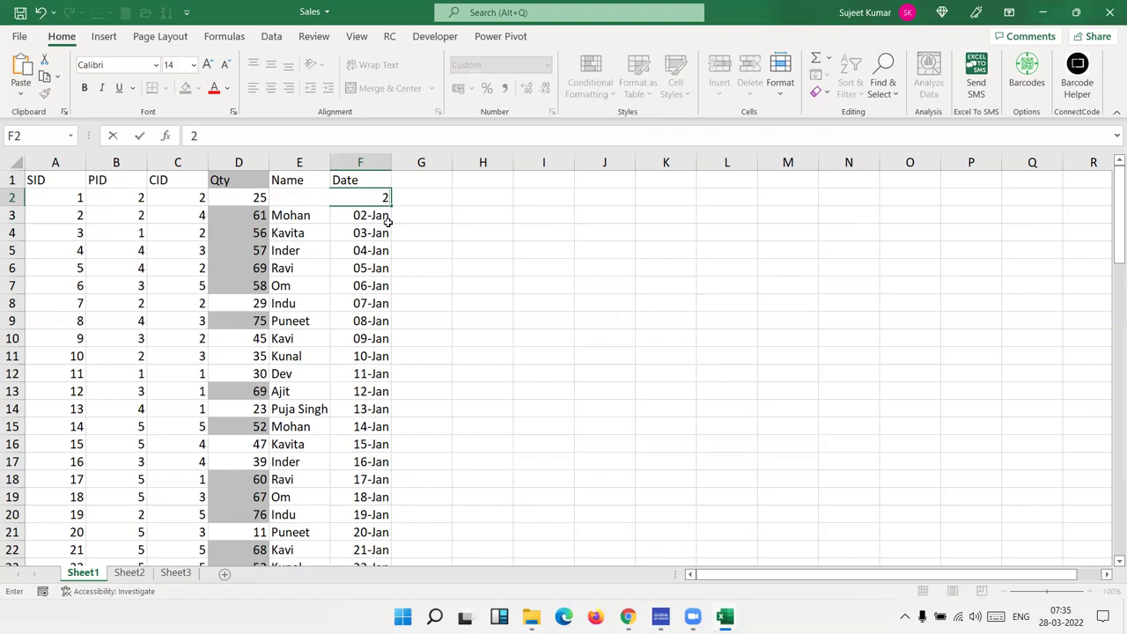
{"action": "type", "text": "0/3"}
{"action": "key", "text": "Return"}
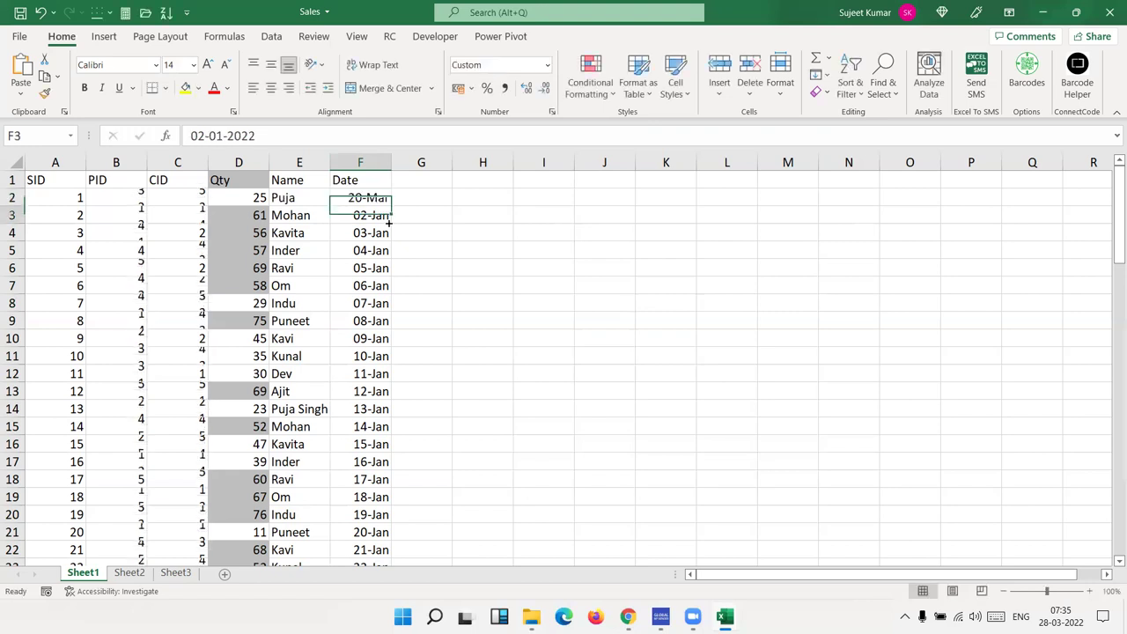
{"action": "key", "text": "Up"}
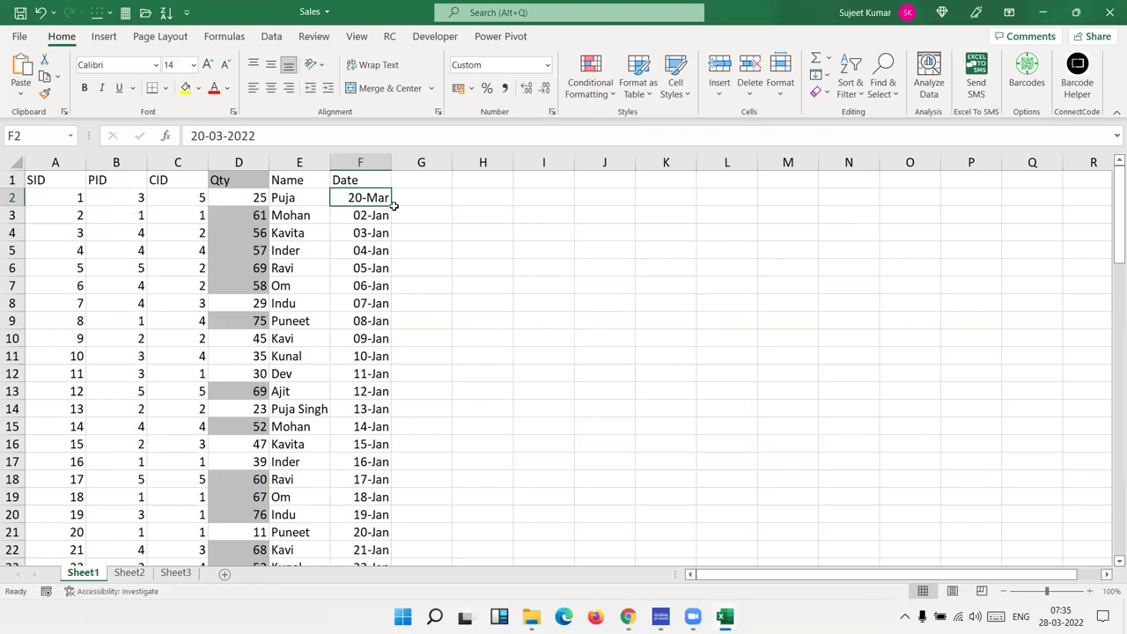
{"action": "double_click", "coordinate": [395, 206]}
{"action": "left_click", "coordinate": [588, 84]}
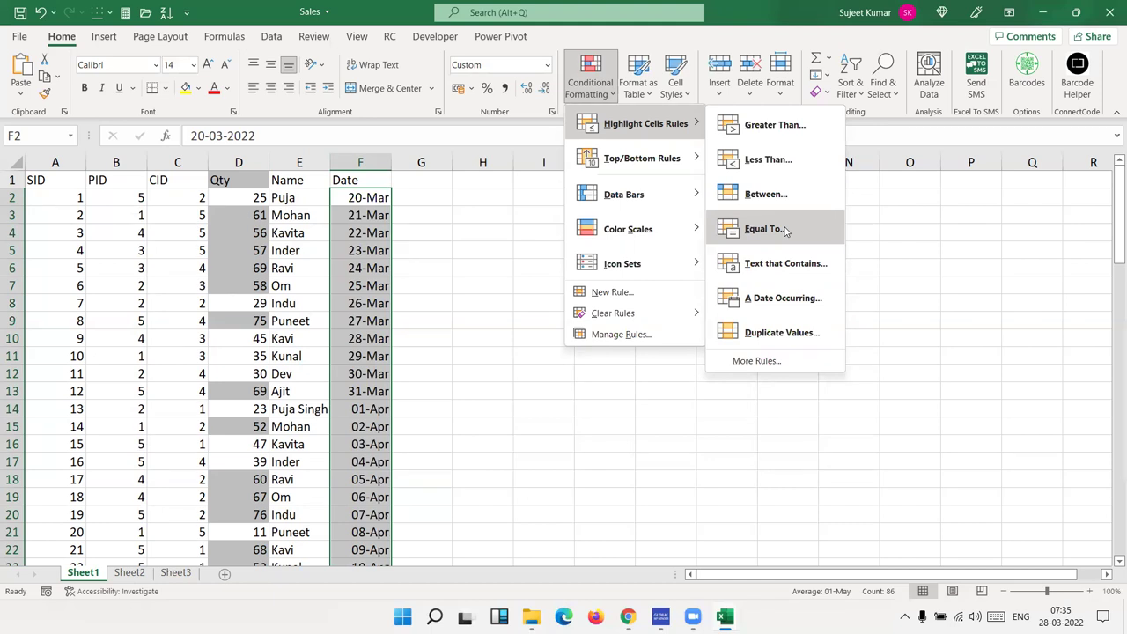
{"action": "left_click", "coordinate": [786, 231]}
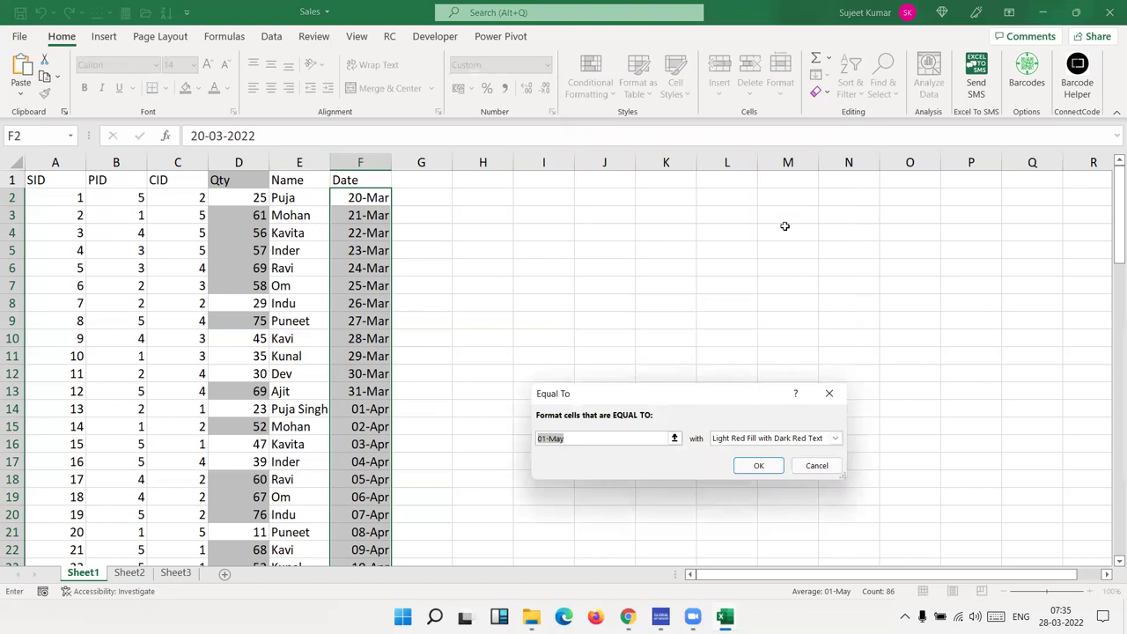
{"action": "type", "text": "28-03"}
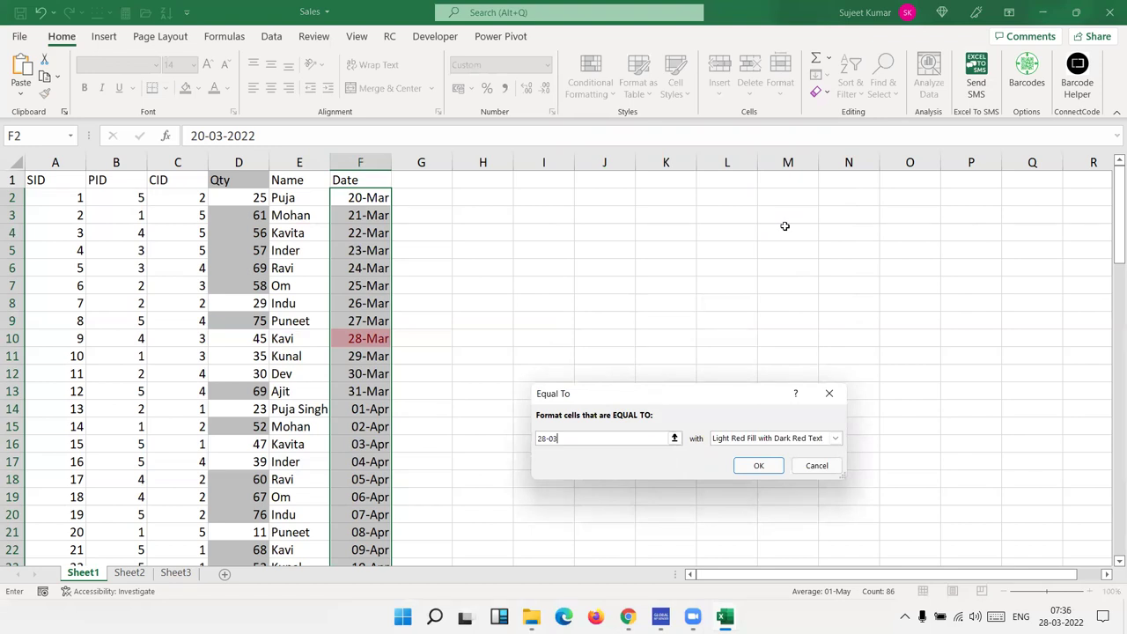
{"action": "key", "text": "Escape"}
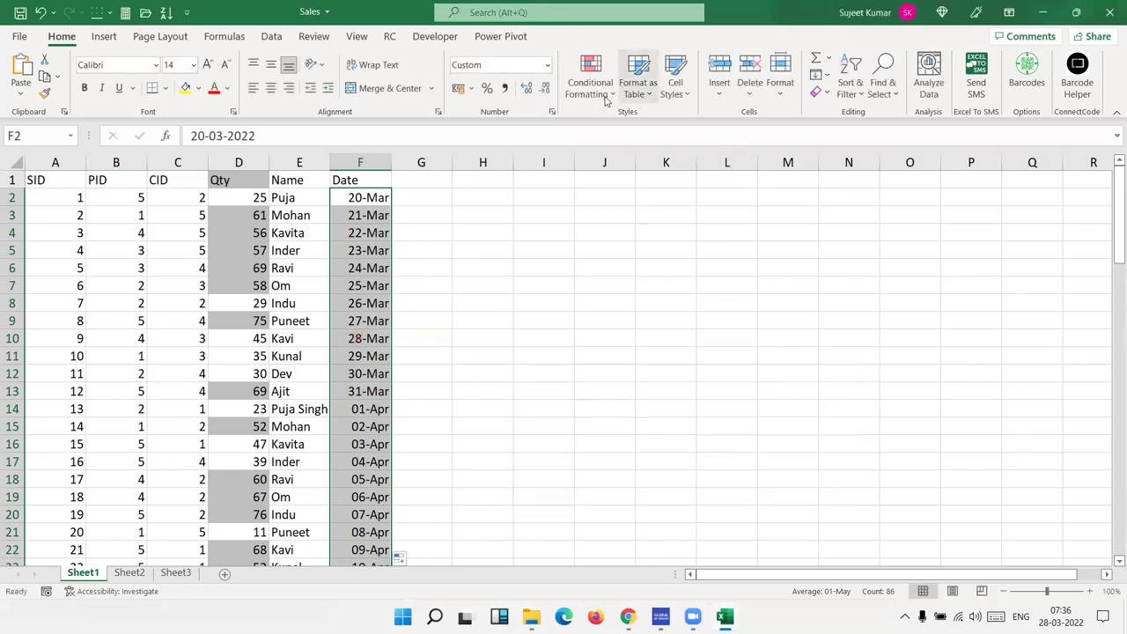
{"action": "left_click", "coordinate": [598, 93]}
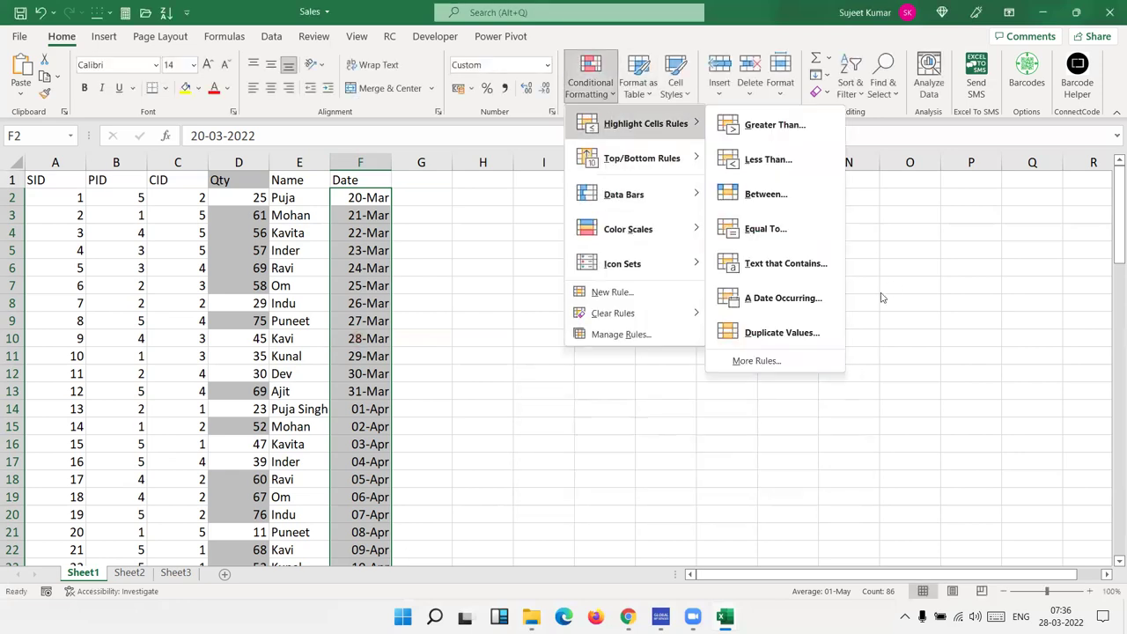
{"action": "left_click", "coordinate": [783, 298]}
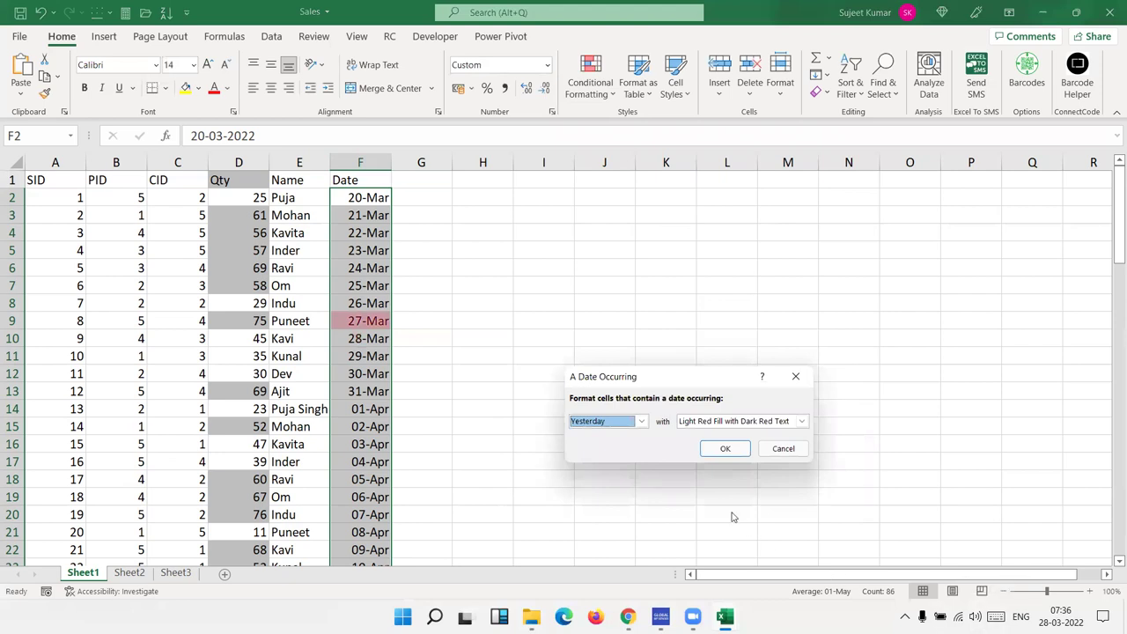
{"action": "left_click", "coordinate": [598, 422]}
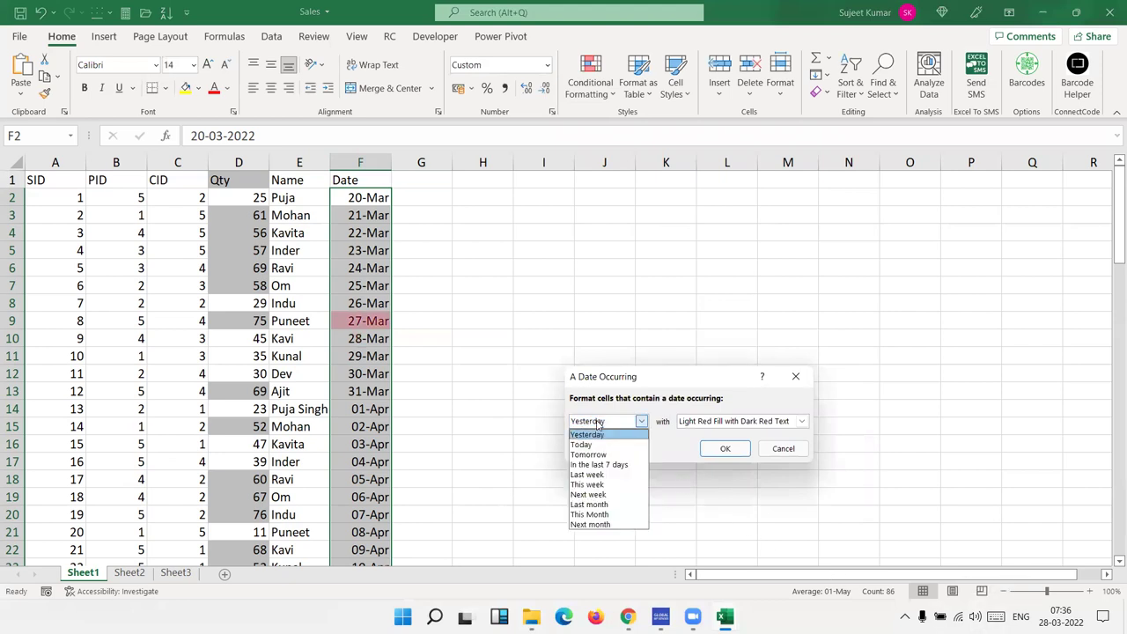
{"action": "left_click", "coordinate": [594, 446]}
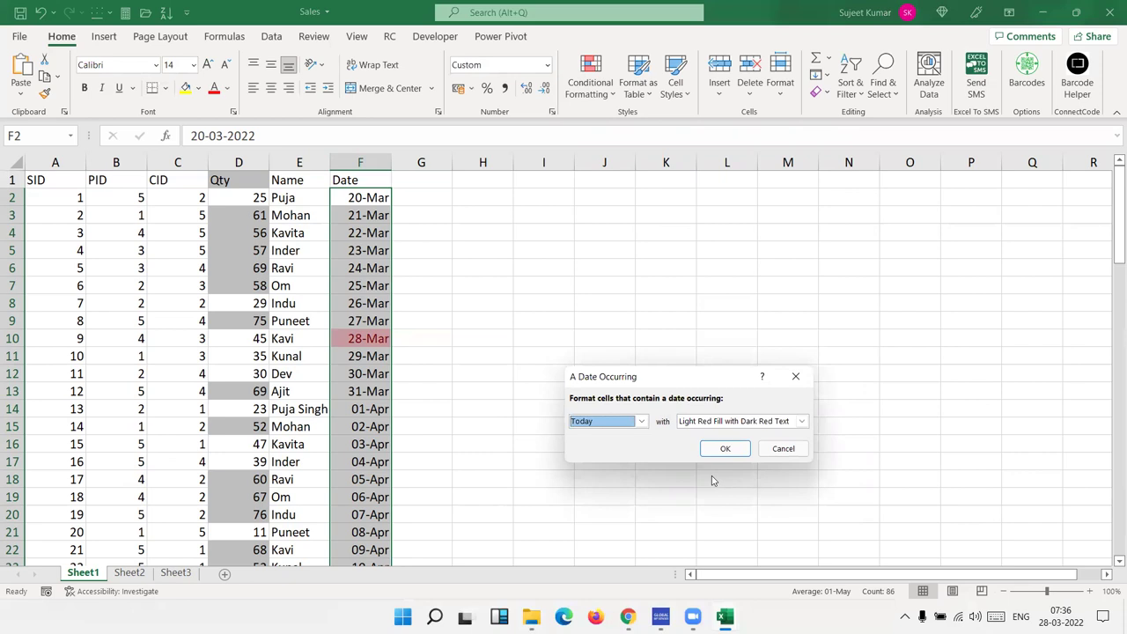
{"action": "left_click", "coordinate": [596, 423]}
{"action": "left_click", "coordinate": [596, 424]}
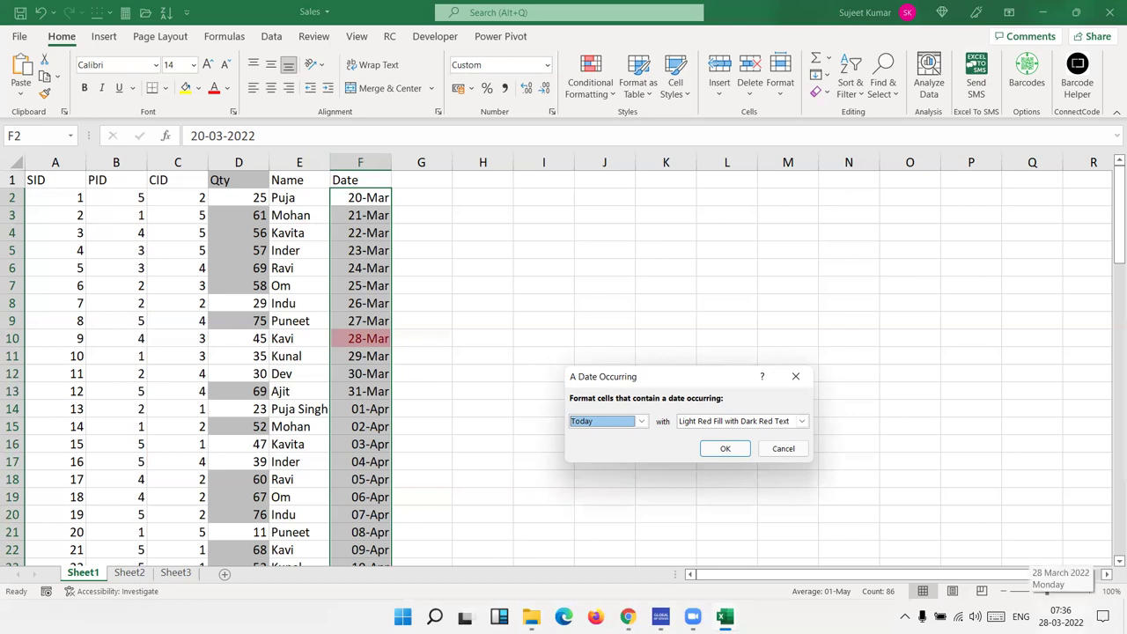
{"action": "left_click", "coordinate": [623, 421]}
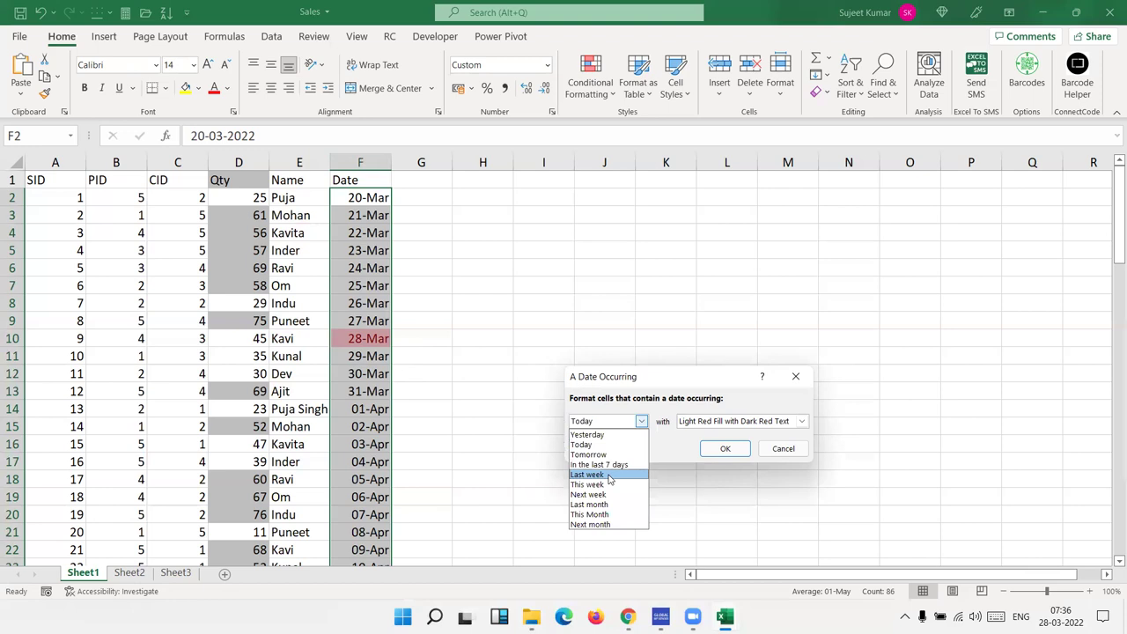
{"action": "left_click", "coordinate": [605, 505]}
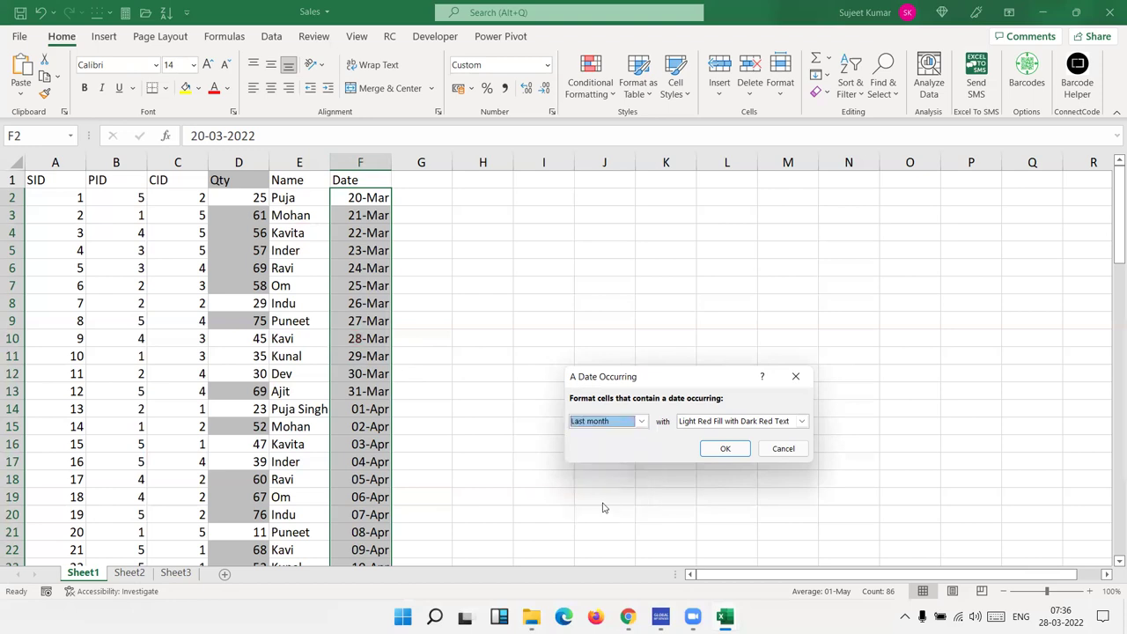
{"action": "left_click", "coordinate": [611, 424]}
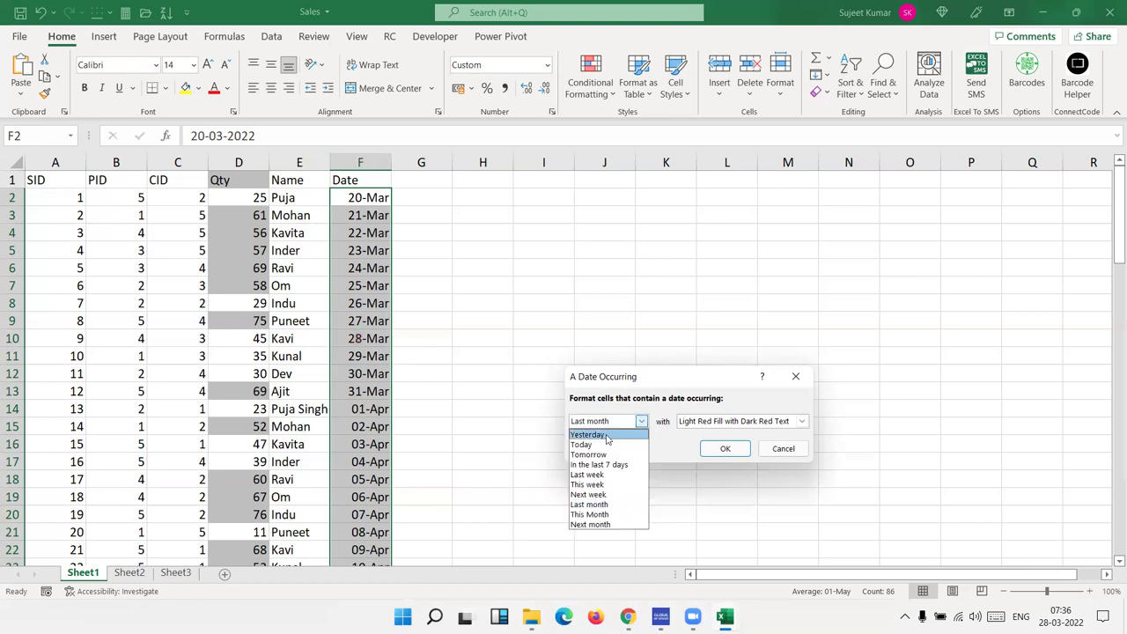
{"action": "left_click", "coordinate": [607, 435]}
{"action": "left_click", "coordinate": [783, 448]}
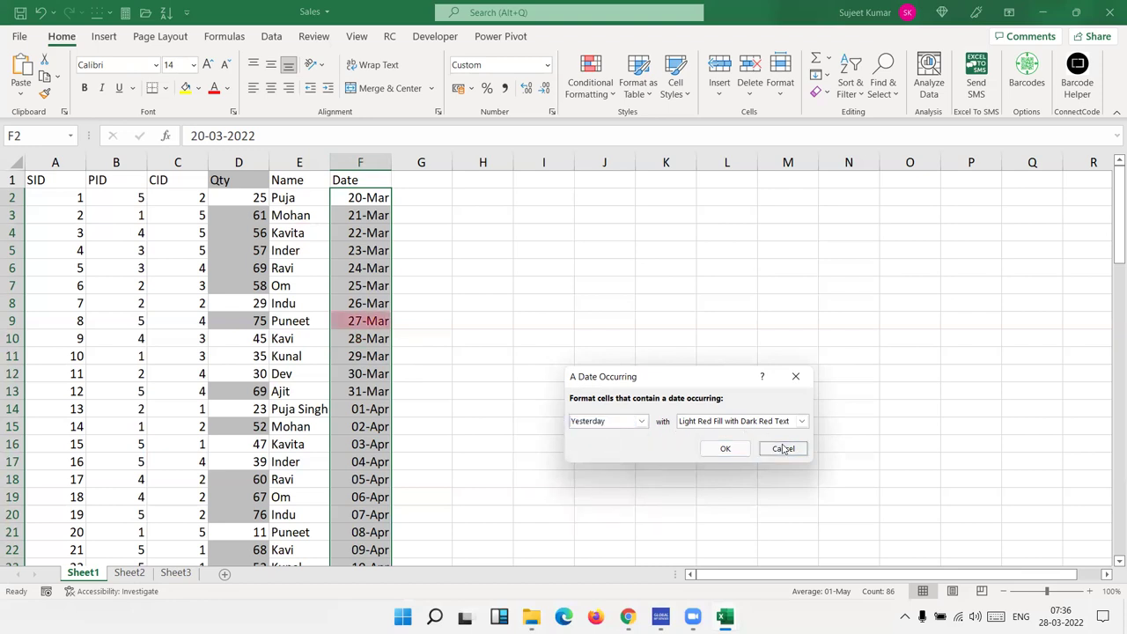
{"action": "left_click", "coordinate": [590, 92]}
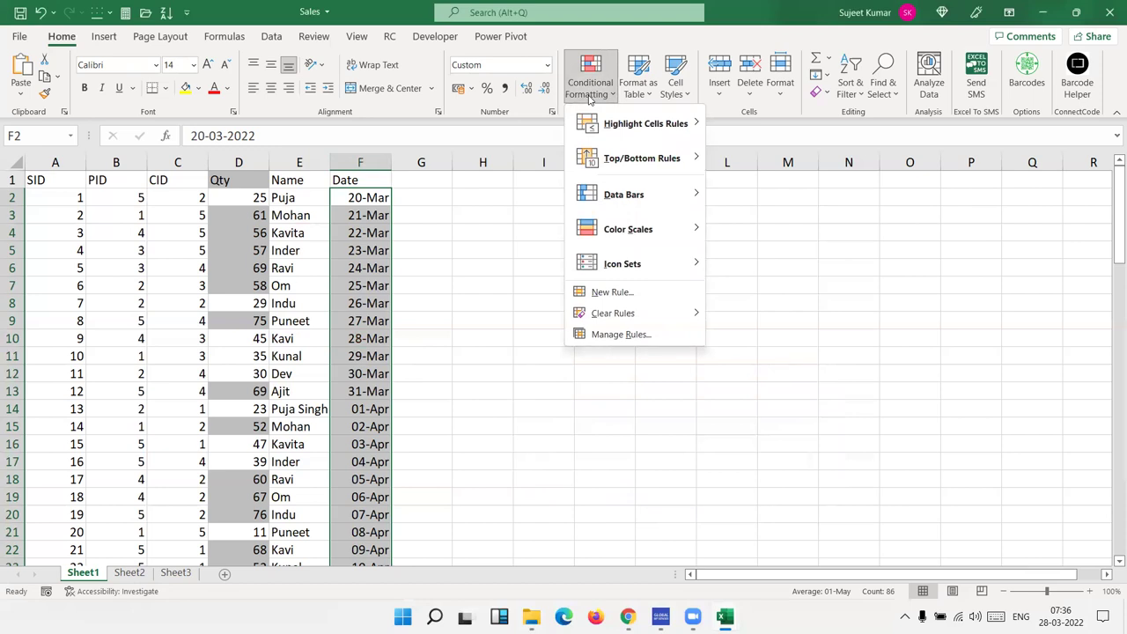
{"action": "mouse_move", "coordinate": [638, 124]}
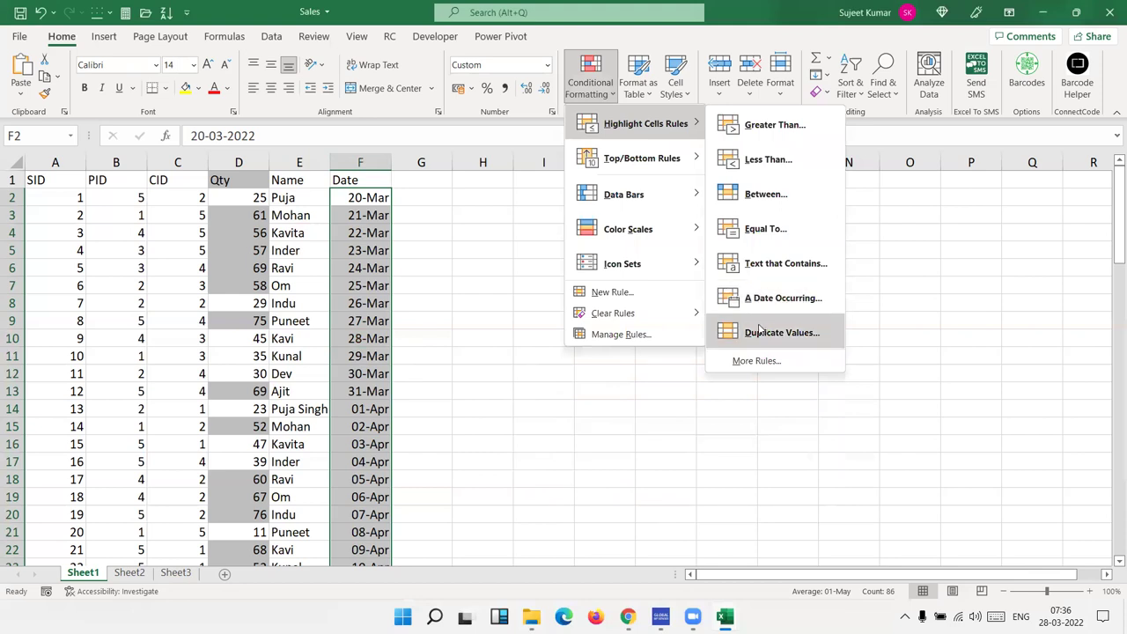
Preview a Duplicate Values rule on the names in E2:E21, then discard it.
{"action": "left_click", "coordinate": [322, 332]}
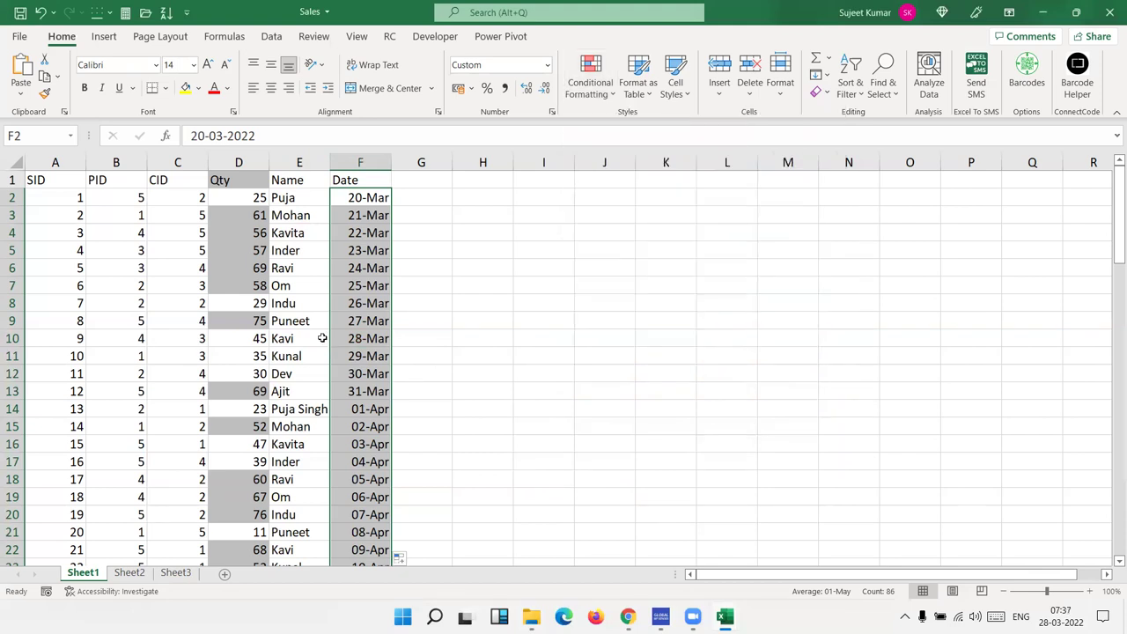
{"action": "left_click", "coordinate": [297, 296]}
{"action": "left_click_drag", "start_coordinate": [300, 201], "coordinate": [301, 534]}
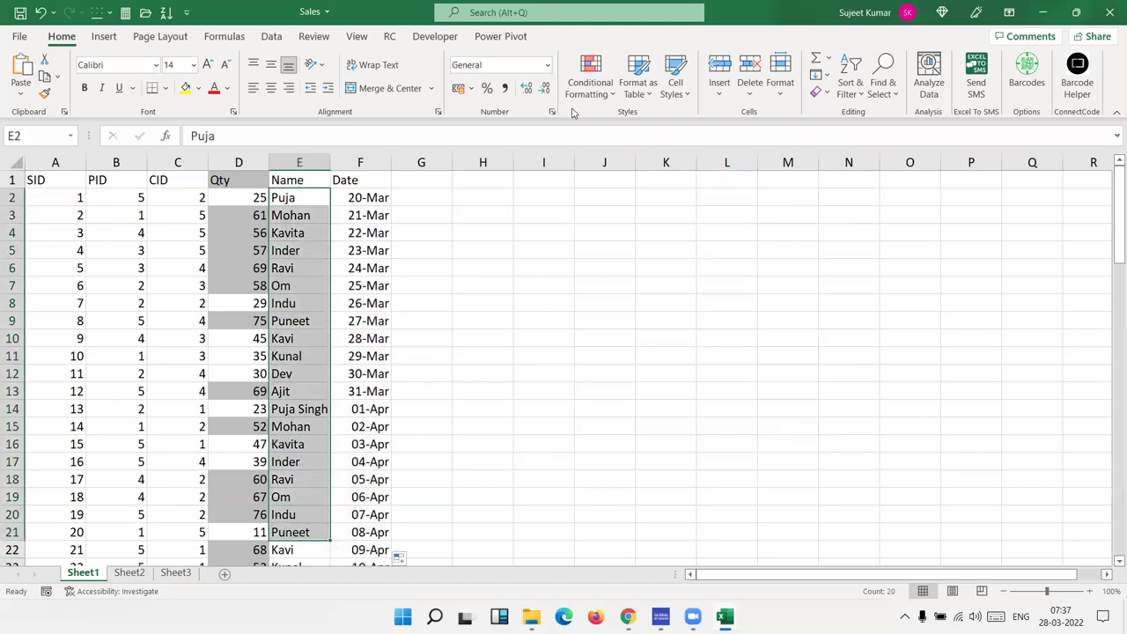
{"action": "left_click", "coordinate": [590, 79]}
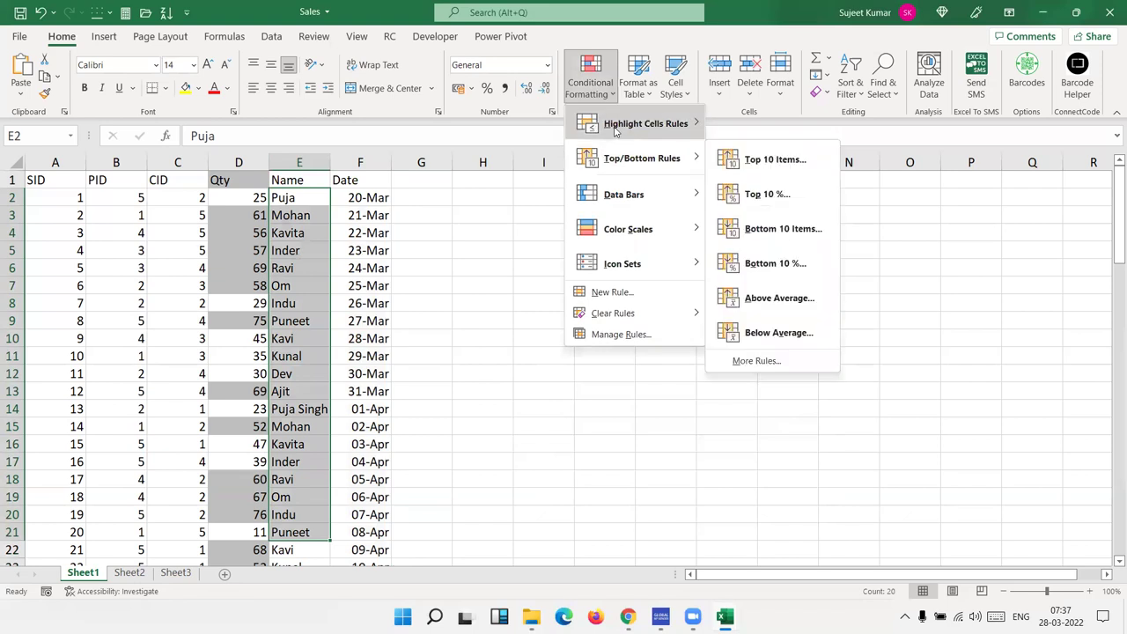
{"action": "left_click", "coordinate": [781, 333]}
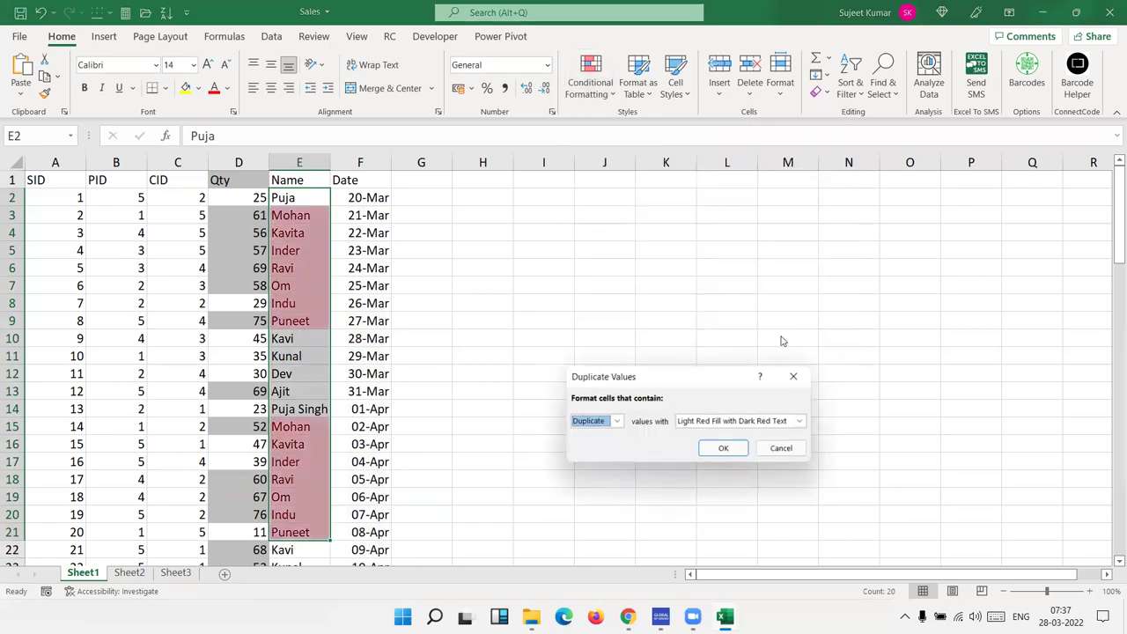
{"action": "key", "text": "Escape"}
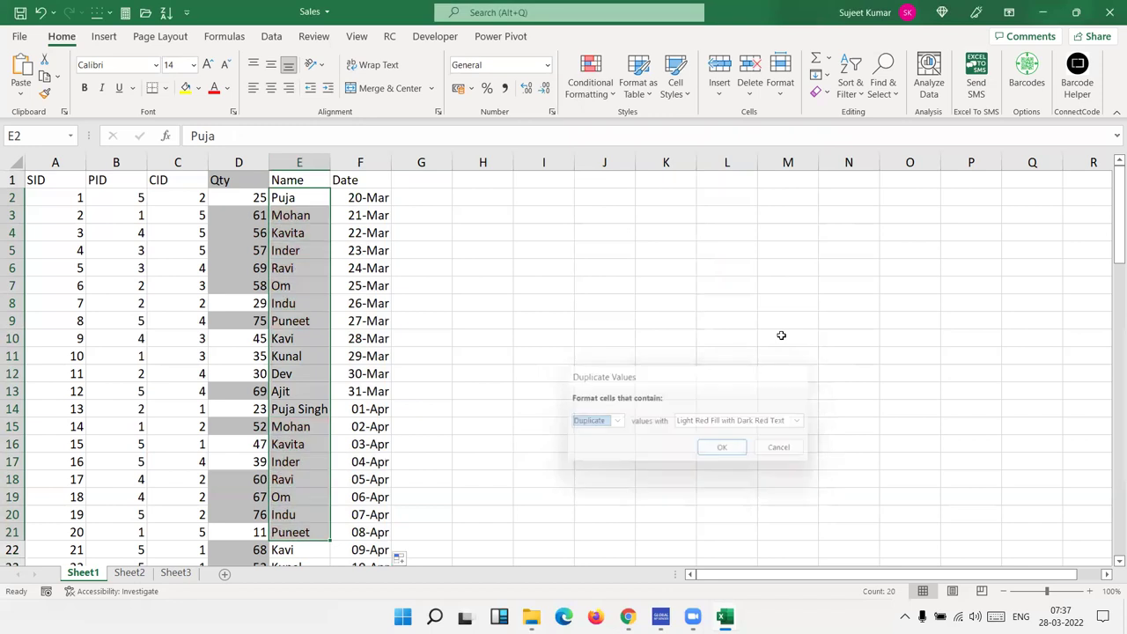
Enter the heading A/c in J1, then clear the test value 1 from J2.
{"action": "left_click", "coordinate": [622, 176]}
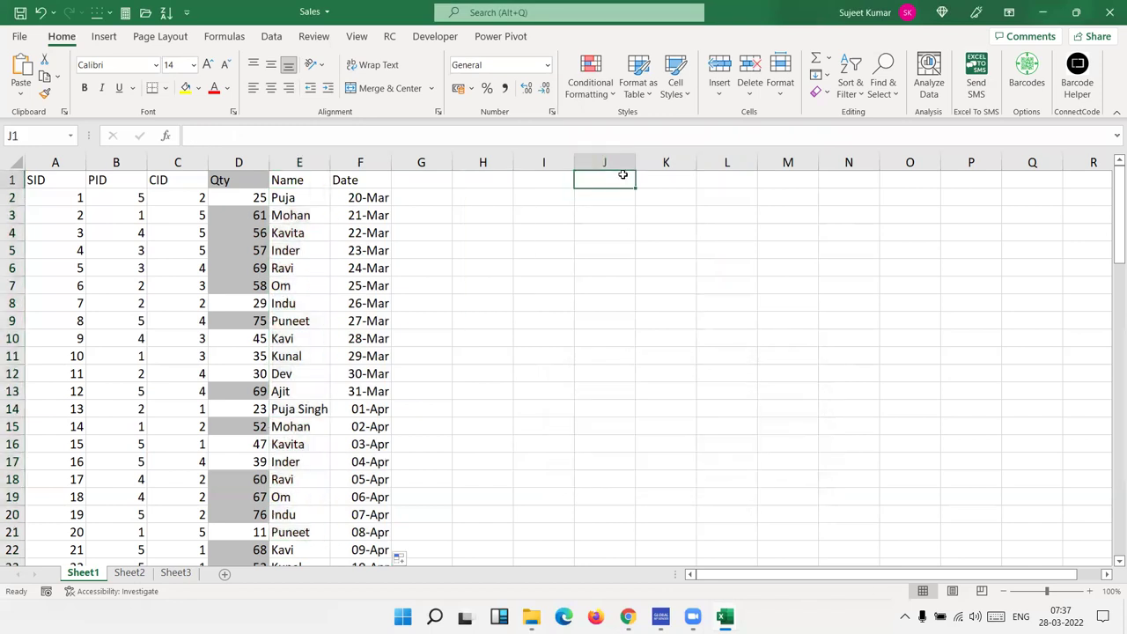
{"action": "type", "text": "A/c"}
{"action": "key", "text": "Return"}
{"action": "type", "text": "1"}
{"action": "key", "text": "Return"}
{"action": "key", "text": "Return"}
{"action": "key", "text": "Up"}
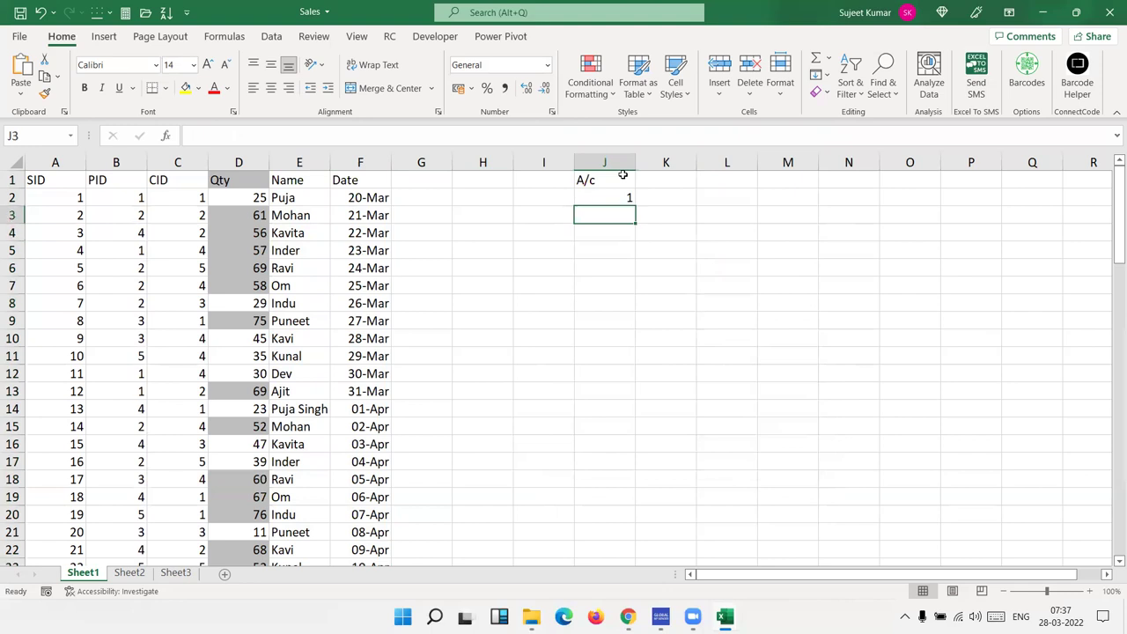
{"action": "key", "text": "Up"}
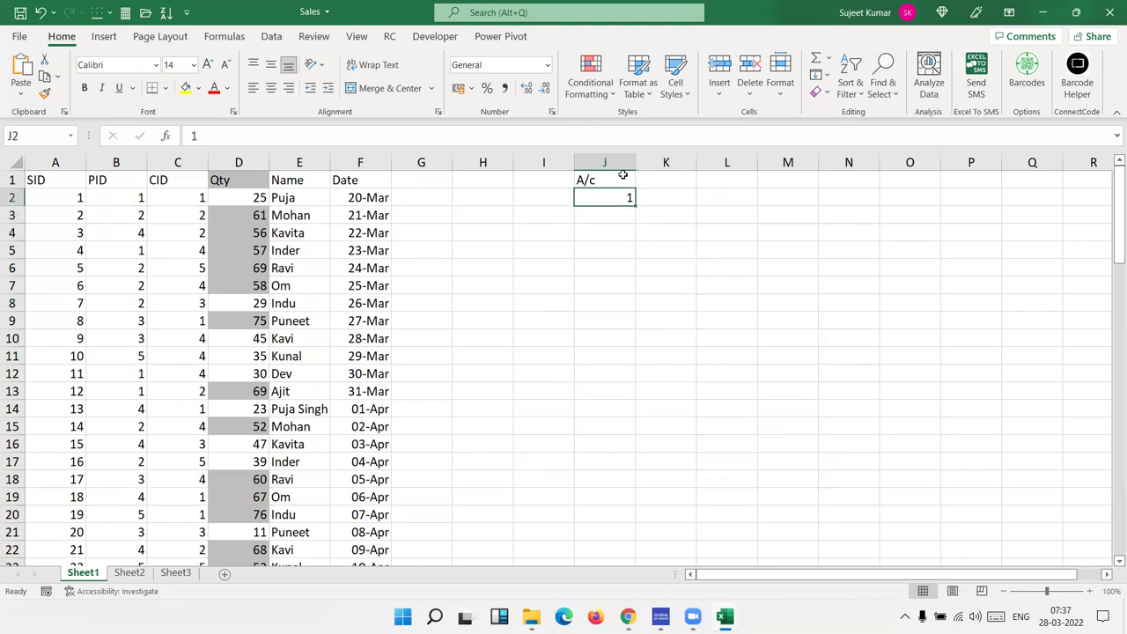
{"action": "key", "text": "Delete"}
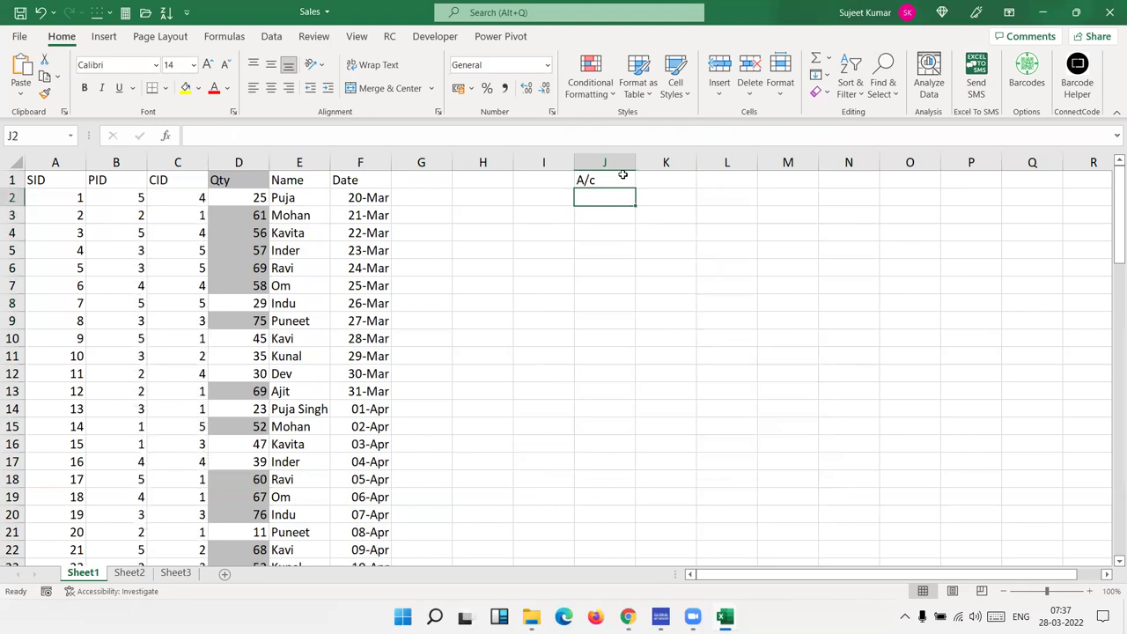
Apply Duplicate Values highlighting to the whole A/c column J.
{"action": "left_click", "coordinate": [617, 163]}
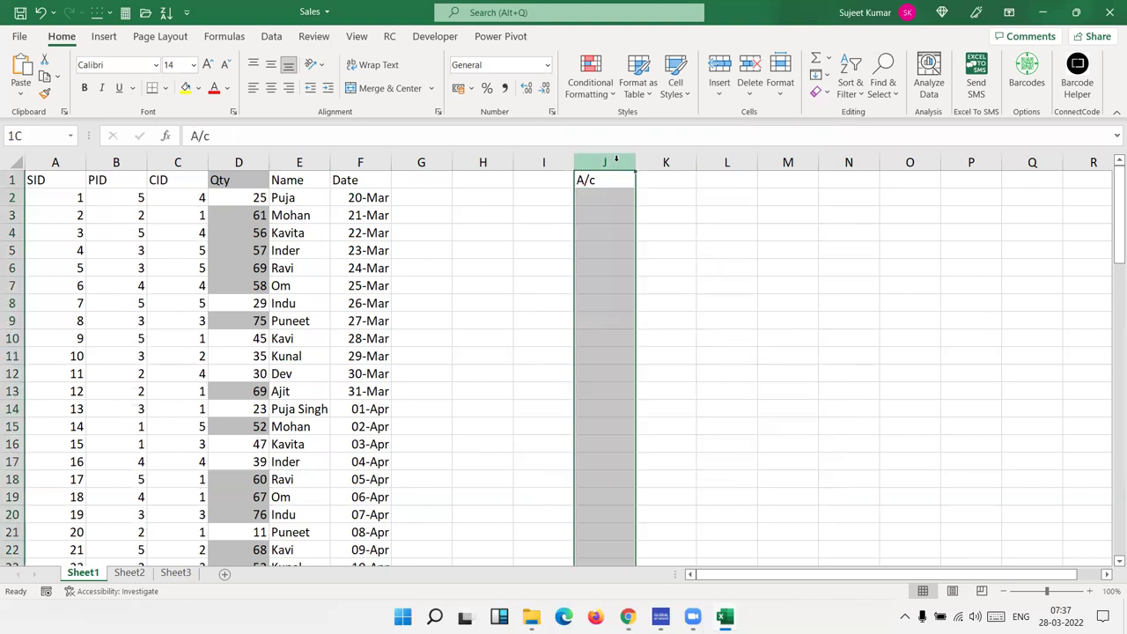
{"action": "left_click", "coordinate": [595, 93]}
{"action": "mouse_move", "coordinate": [641, 123]}
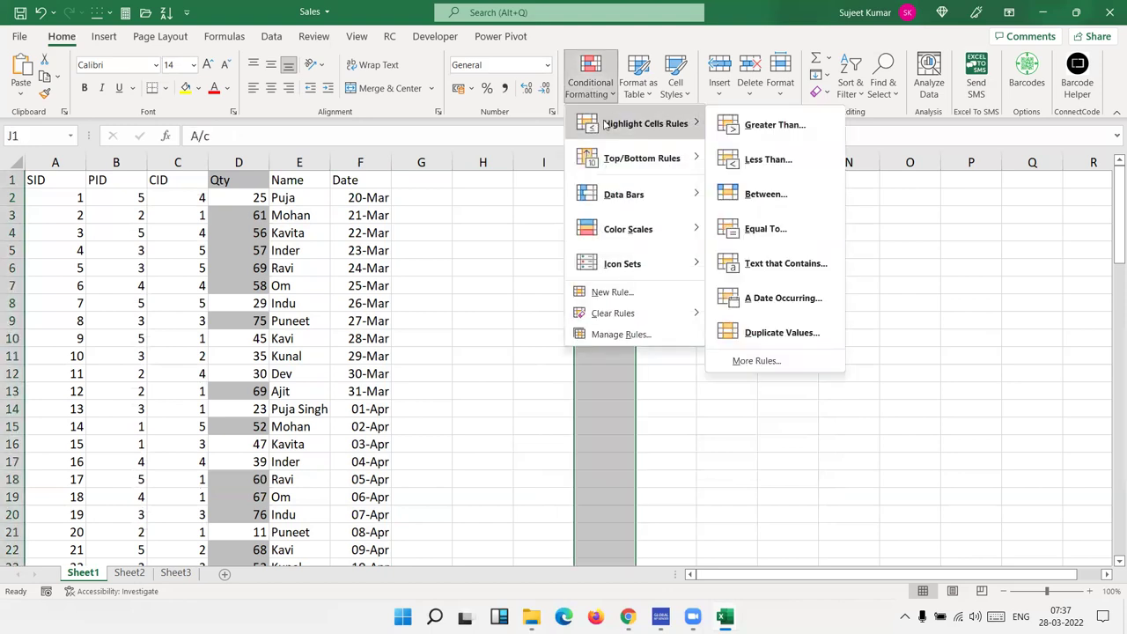
{"action": "left_click", "coordinate": [790, 333]}
{"action": "left_click", "coordinate": [722, 448]}
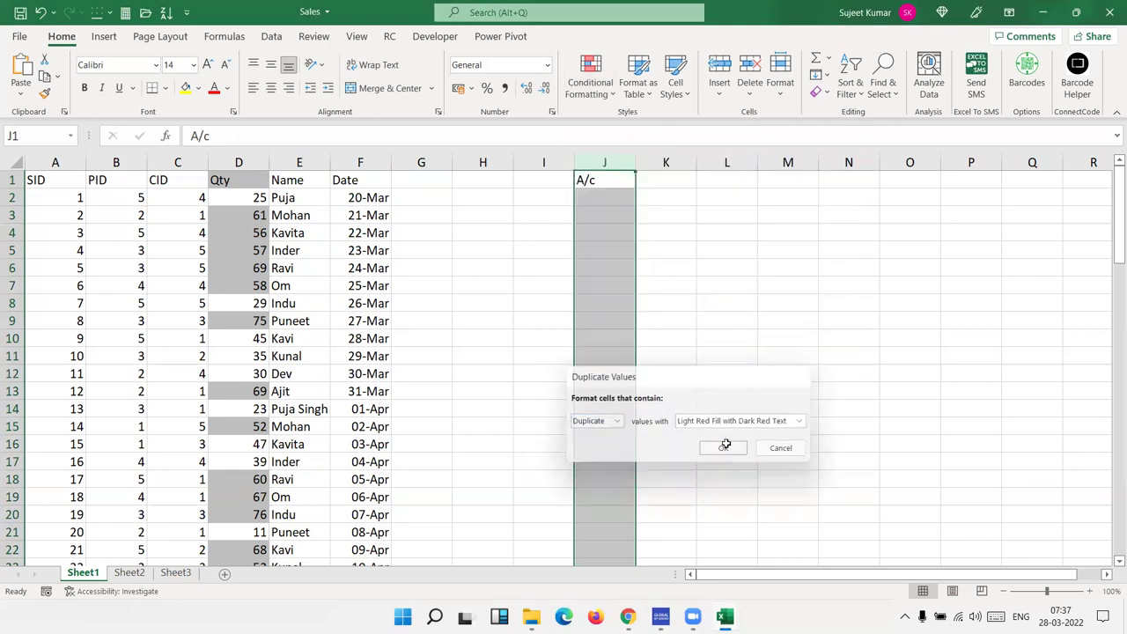
Enter test values 1, 2, 1 and 1 down the A/c column.
{"action": "left_click", "coordinate": [617, 197]}
{"action": "type", "text": "1"}
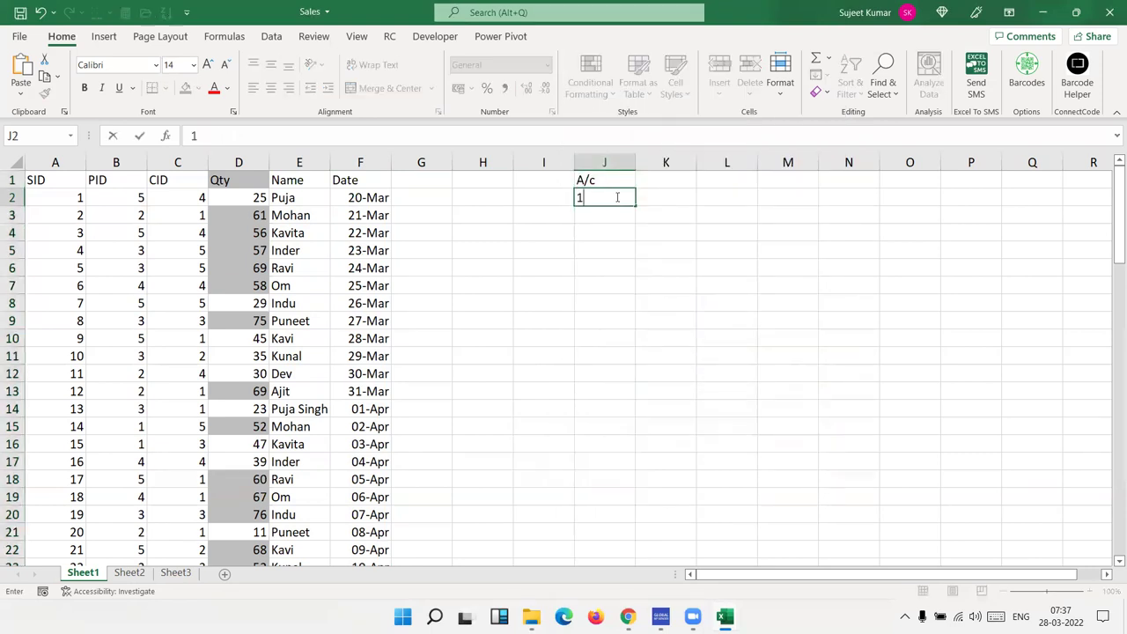
{"action": "key", "text": "Return"}
{"action": "key", "text": "Return"}
{"action": "key", "text": "Return"}
{"action": "type", "text": "2"}
{"action": "key", "text": "Return"}
{"action": "key", "text": "Return"}
{"action": "key", "text": "Return"}
{"action": "key", "text": "Return"}
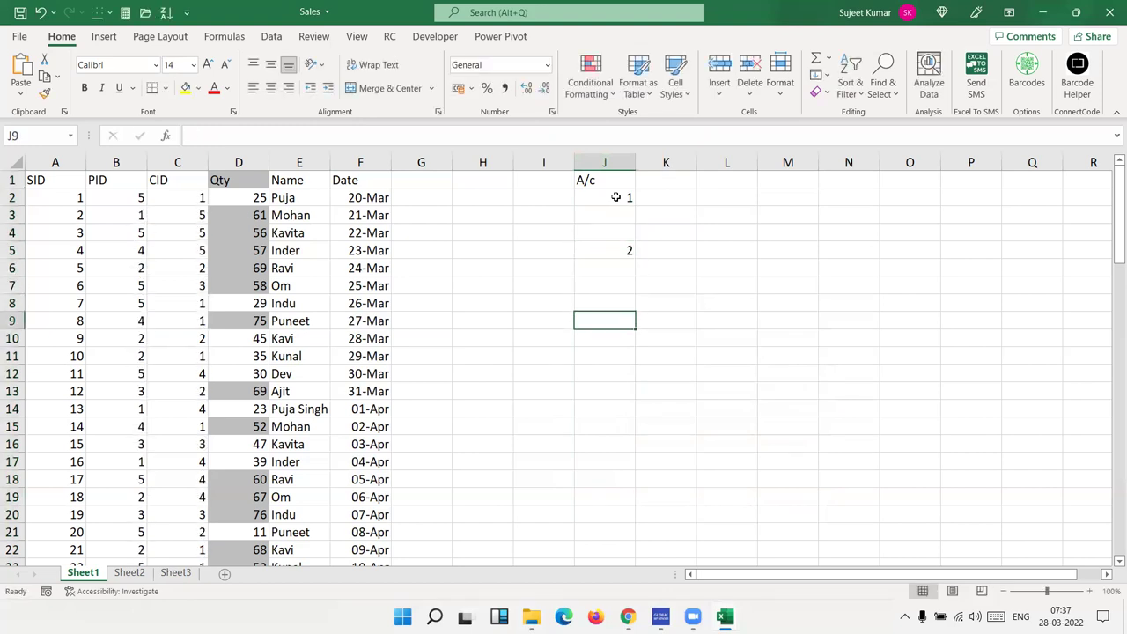
{"action": "type", "text": "1"}
{"action": "key", "text": "Return"}
{"action": "key", "text": "Return"}
{"action": "key", "text": "Return"}
{"action": "key", "text": "Return"}
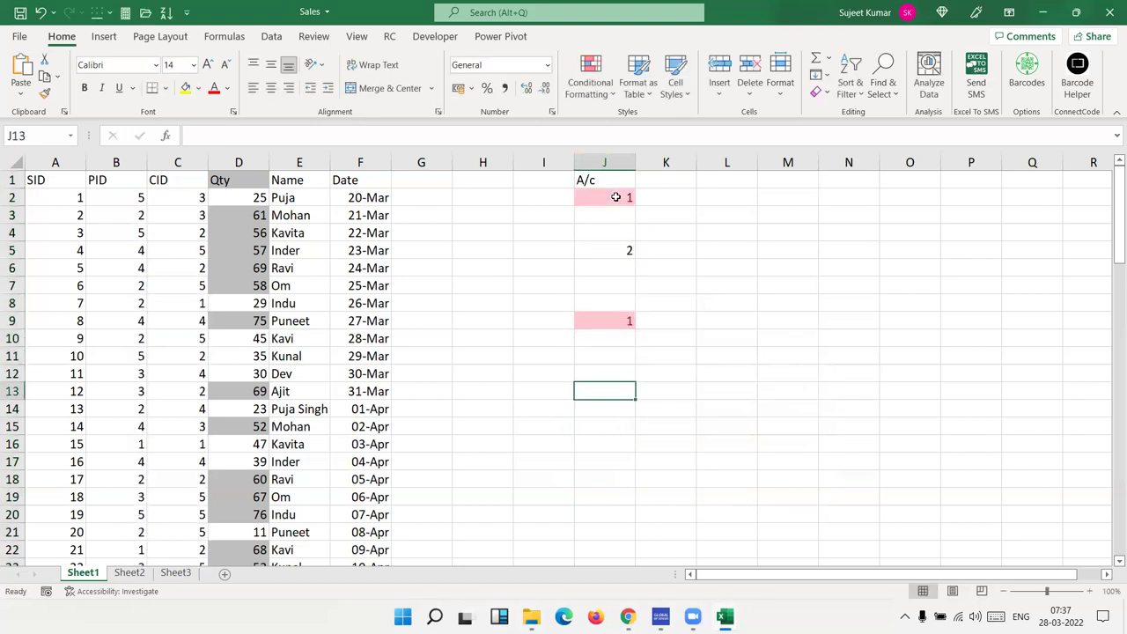
{"action": "type", "text": "1"}
{"action": "key", "text": "Return"}
{"action": "key", "text": "Return"}
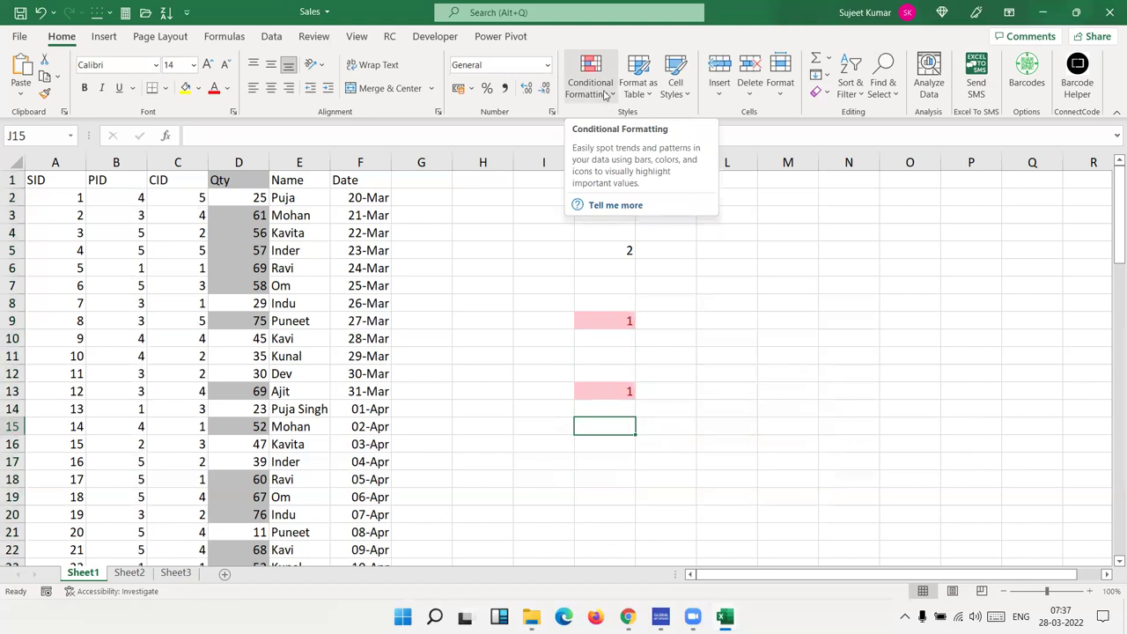
{"action": "left_click", "coordinate": [605, 96]}
{"action": "mouse_move", "coordinate": [645, 123]}
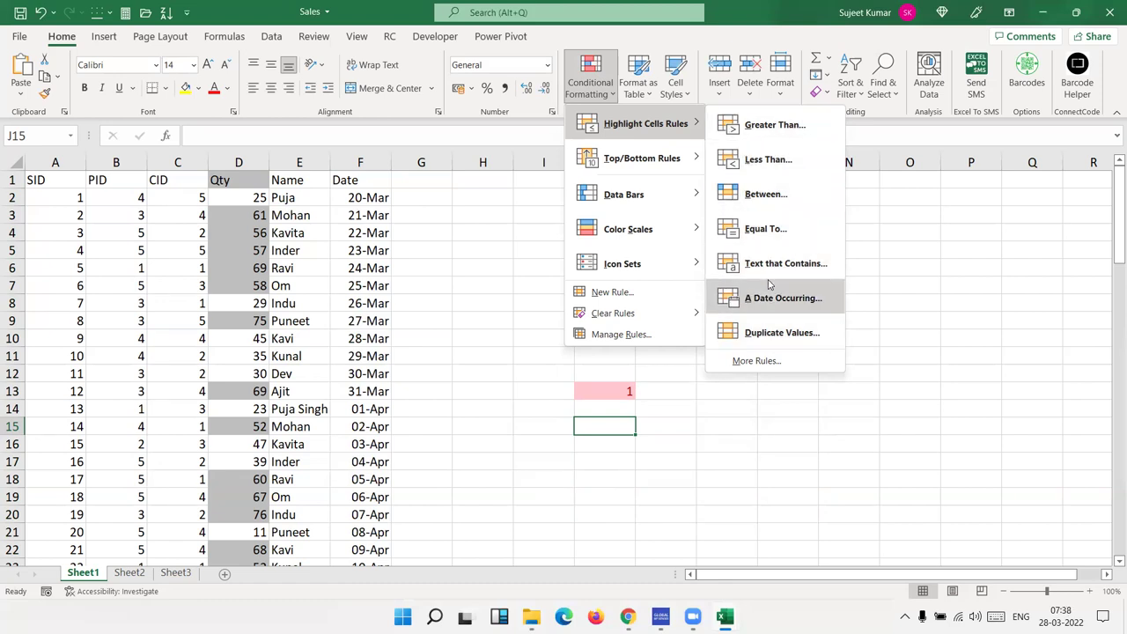
Use Clear Rules from Entire Sheet to remove every conditional formatting rule.
{"action": "mouse_move", "coordinate": [628, 229]}
{"action": "left_click", "coordinate": [559, 360]}
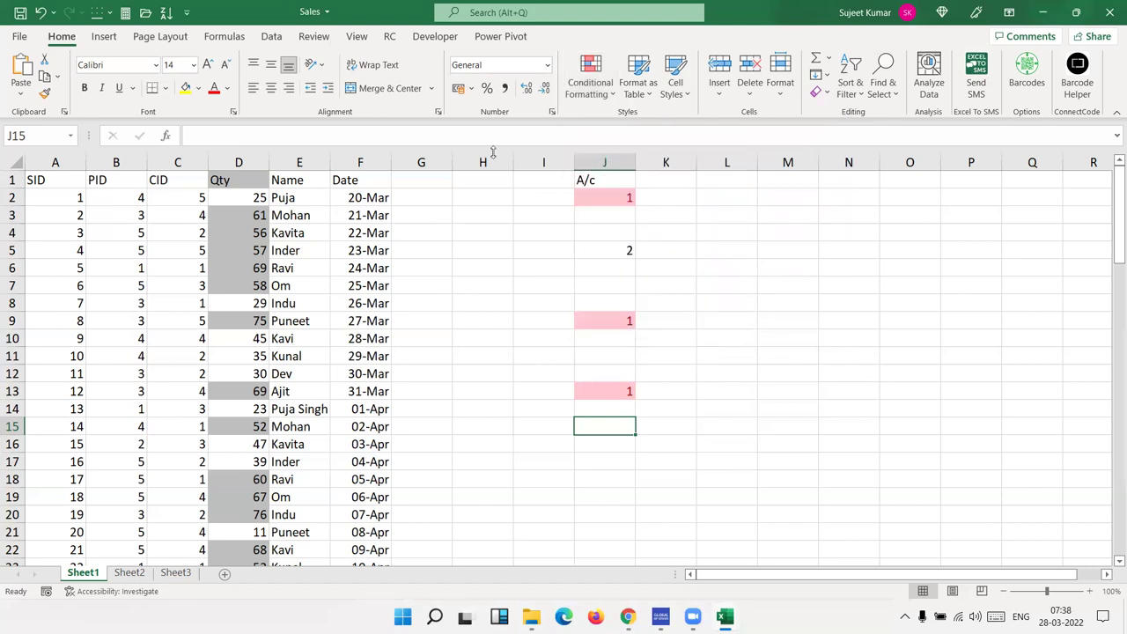
{"action": "left_click", "coordinate": [587, 96]}
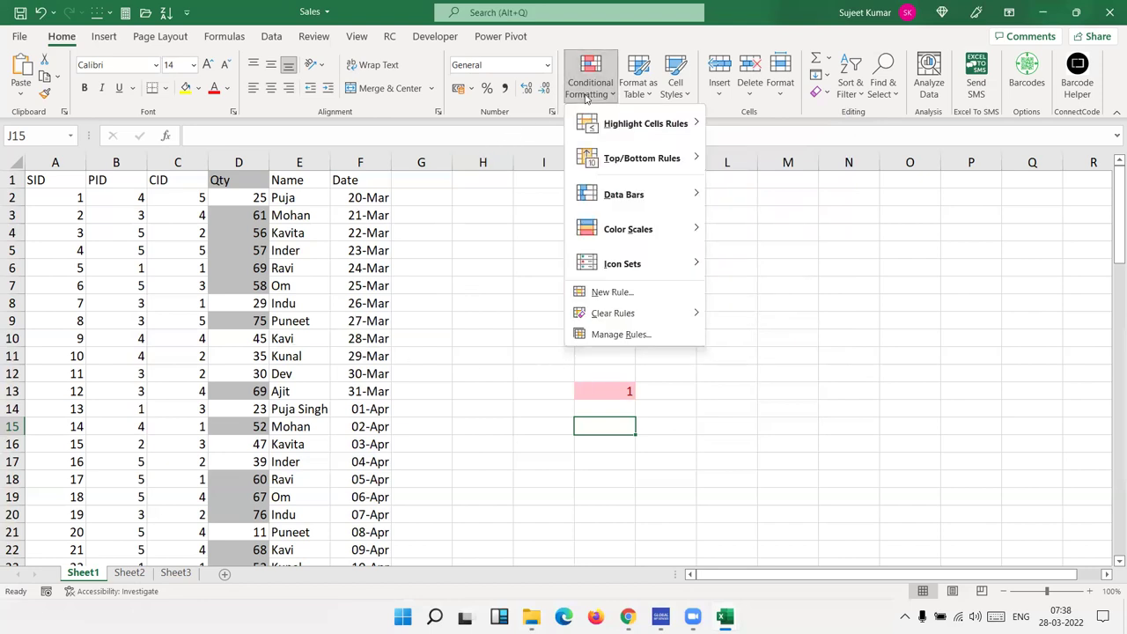
{"action": "mouse_move", "coordinate": [613, 314]}
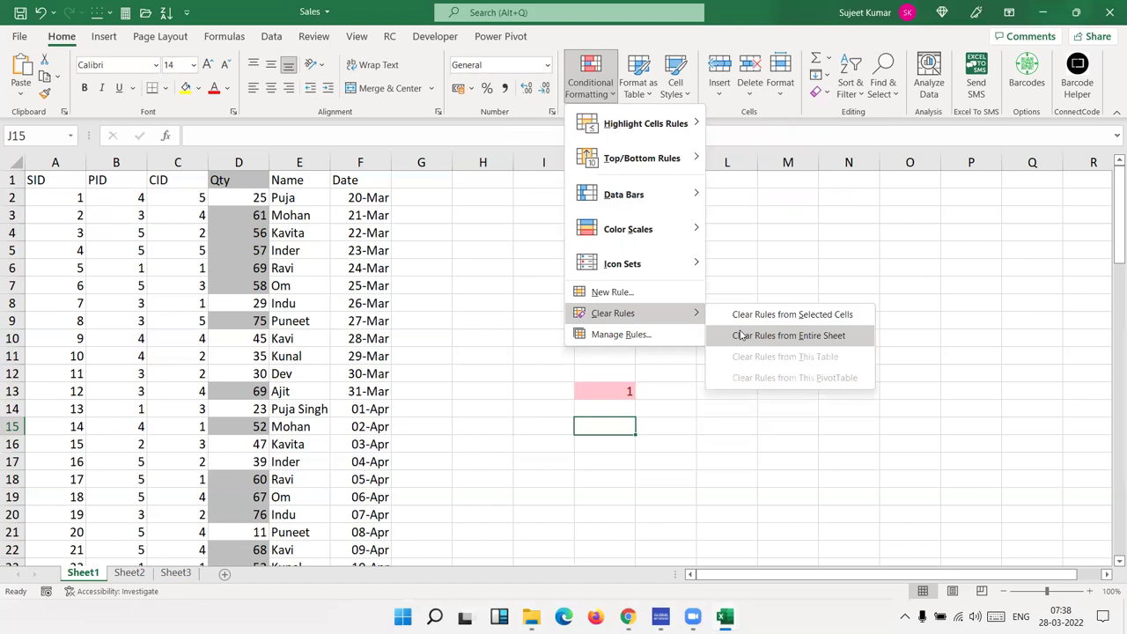
{"action": "left_click", "coordinate": [741, 335]}
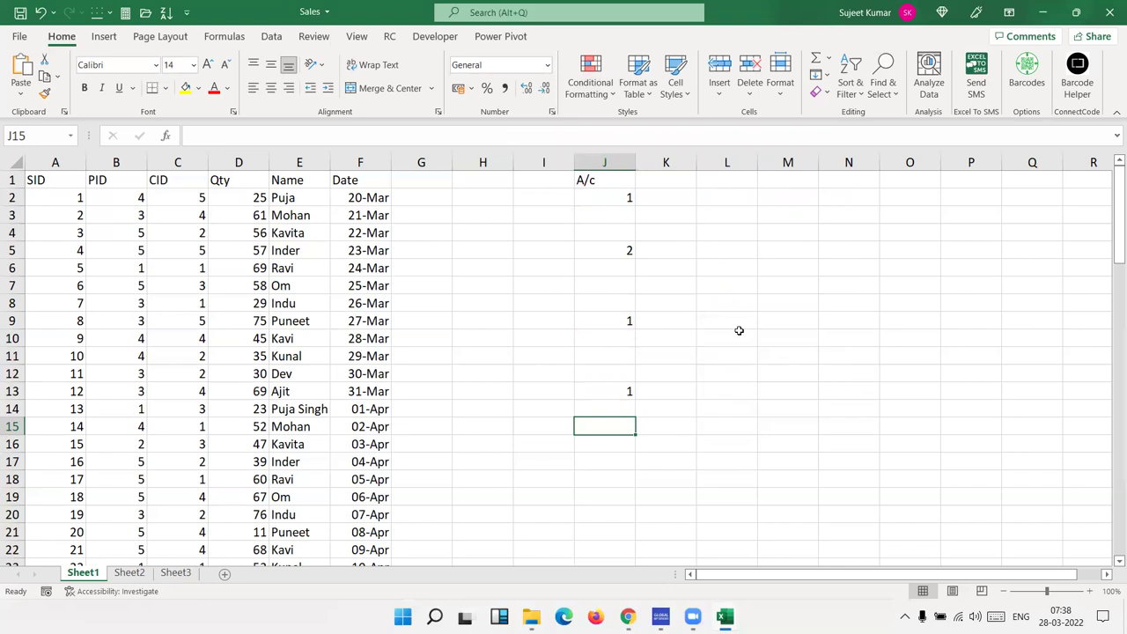
{"action": "left_click", "coordinate": [239, 162]}
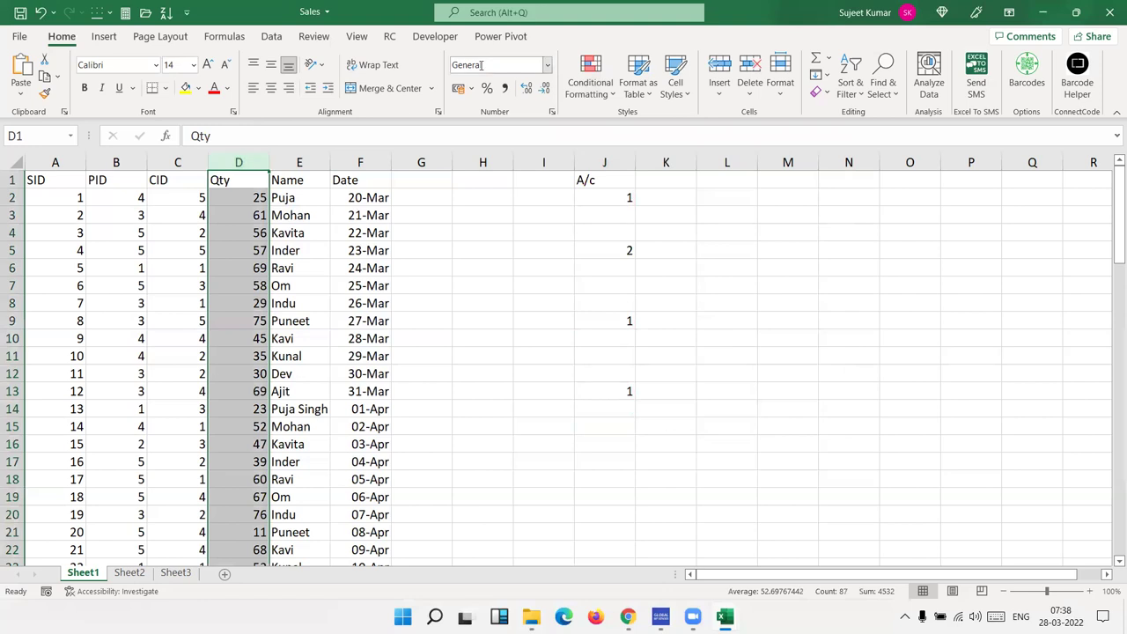
{"action": "left_click", "coordinate": [590, 81]}
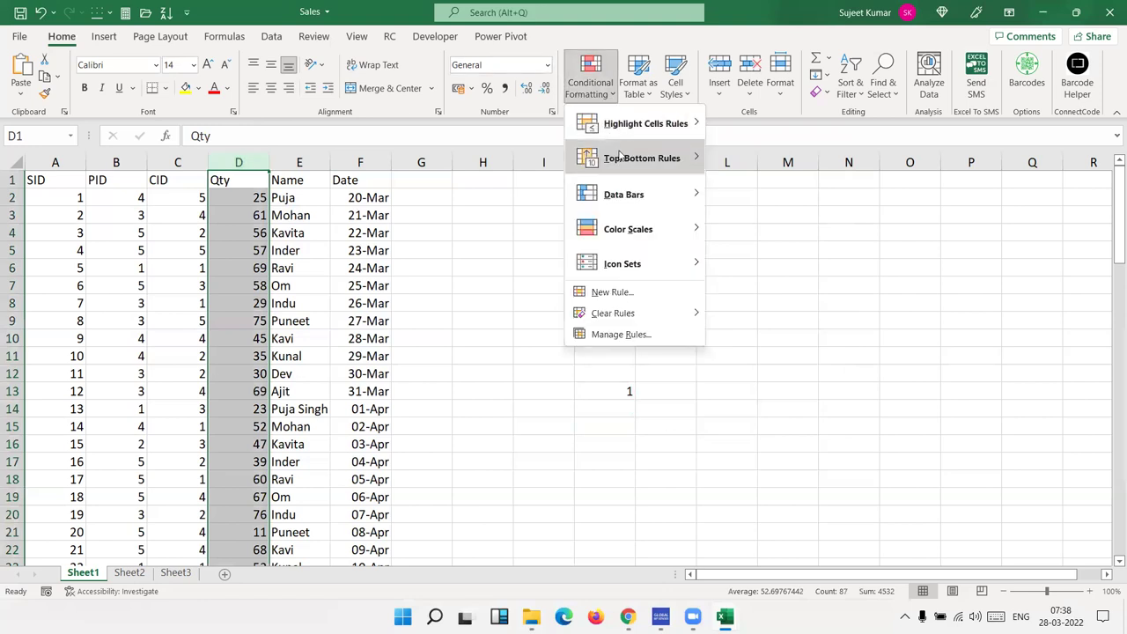
{"action": "mouse_move", "coordinate": [642, 158]}
{"action": "left_click", "coordinate": [755, 160]}
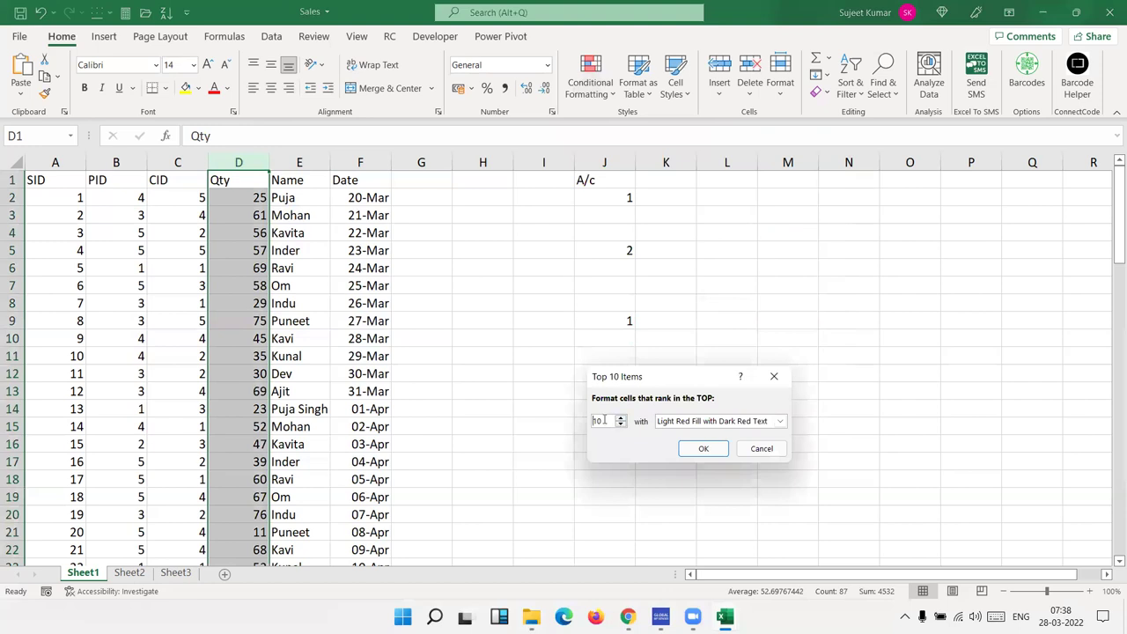
{"action": "key", "text": "BackSpace"}
{"action": "key", "text": "BackSpace"}
{"action": "type", "text": "5"}
{"action": "left_click", "coordinate": [689, 449]}
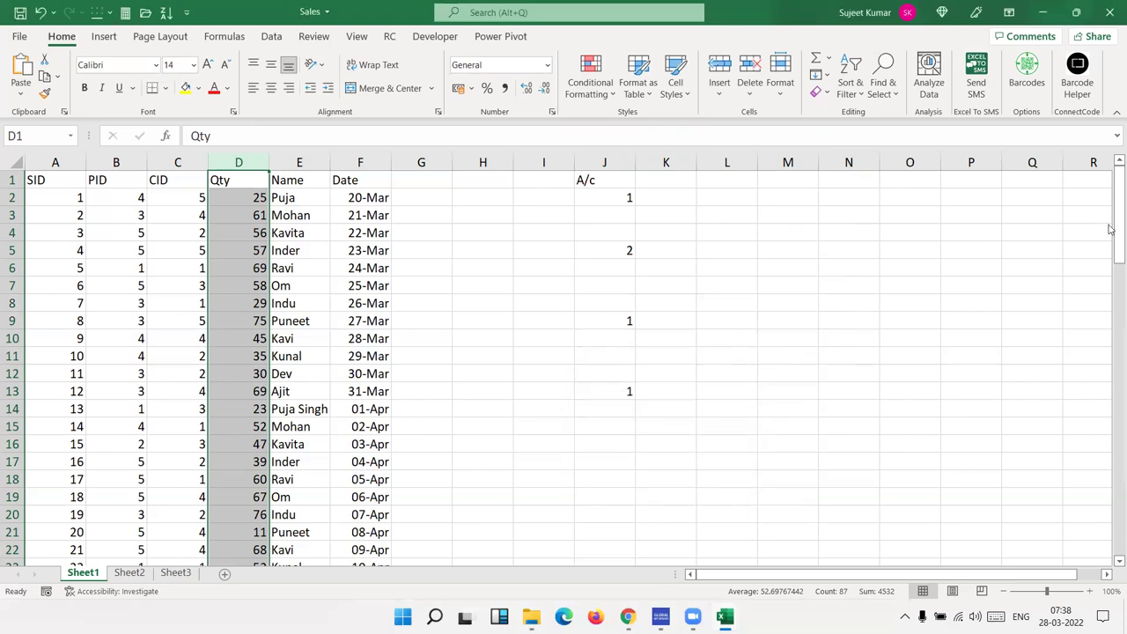
{"action": "mouse_move", "coordinate": [1111, 229]}
{"action": "left_mouse_down"}
{"action": "mouse_move", "coordinate": [1112, 408]}
{"action": "mouse_move", "coordinate": [1081, 520]}
{"action": "left_mouse_up"}
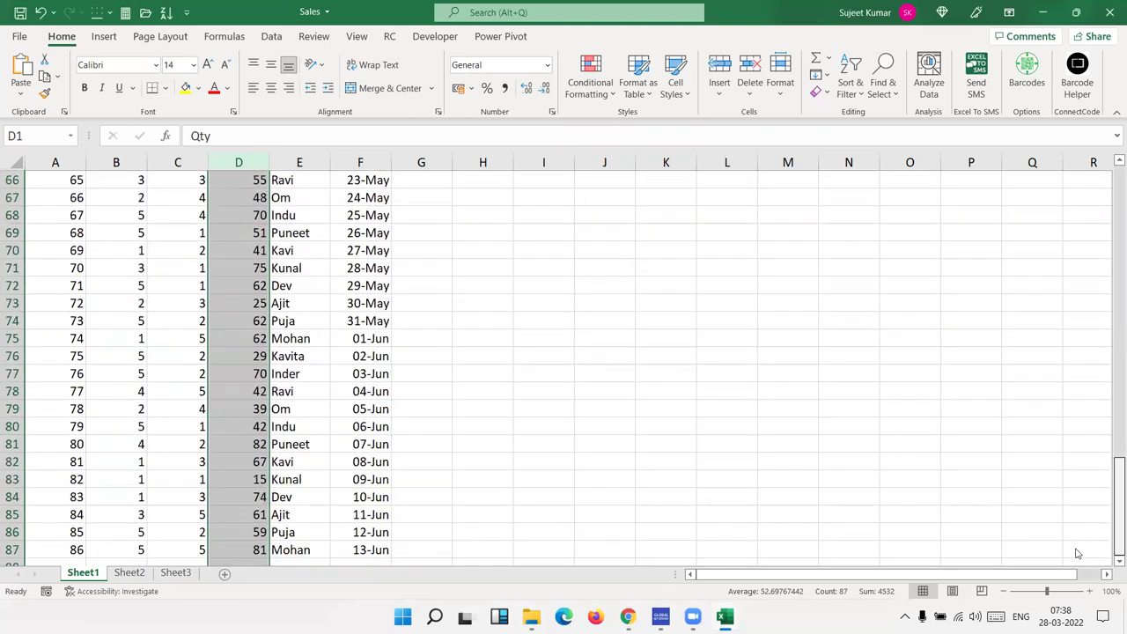
{"action": "left_click_drag", "start_coordinate": [1098, 400], "coordinate": [1111, 110]}
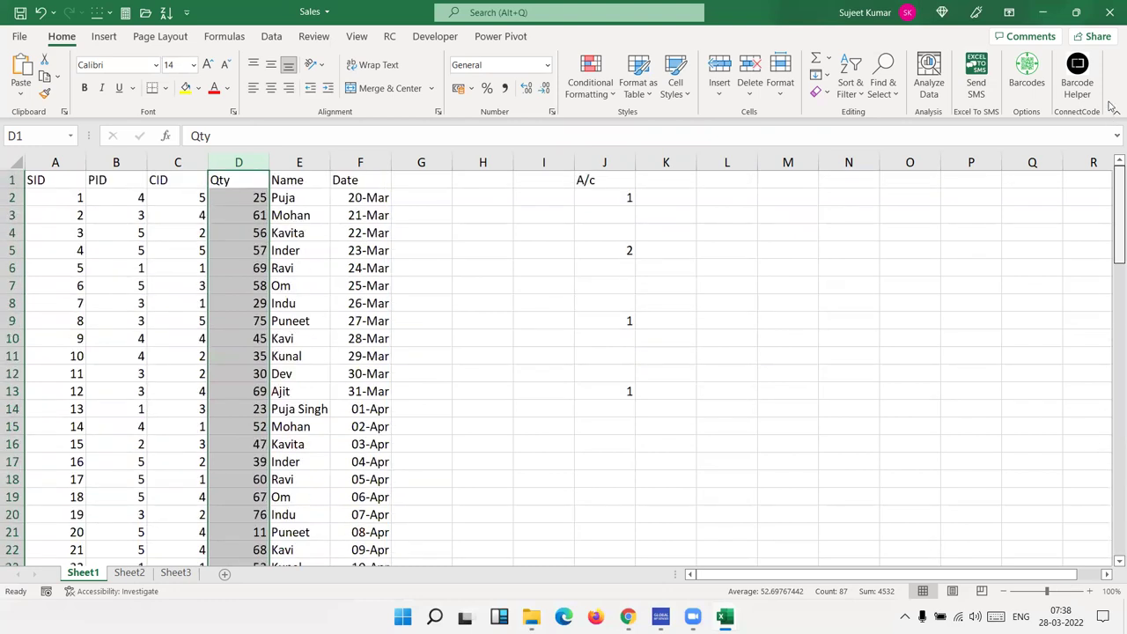
{"action": "left_click", "coordinate": [590, 79]}
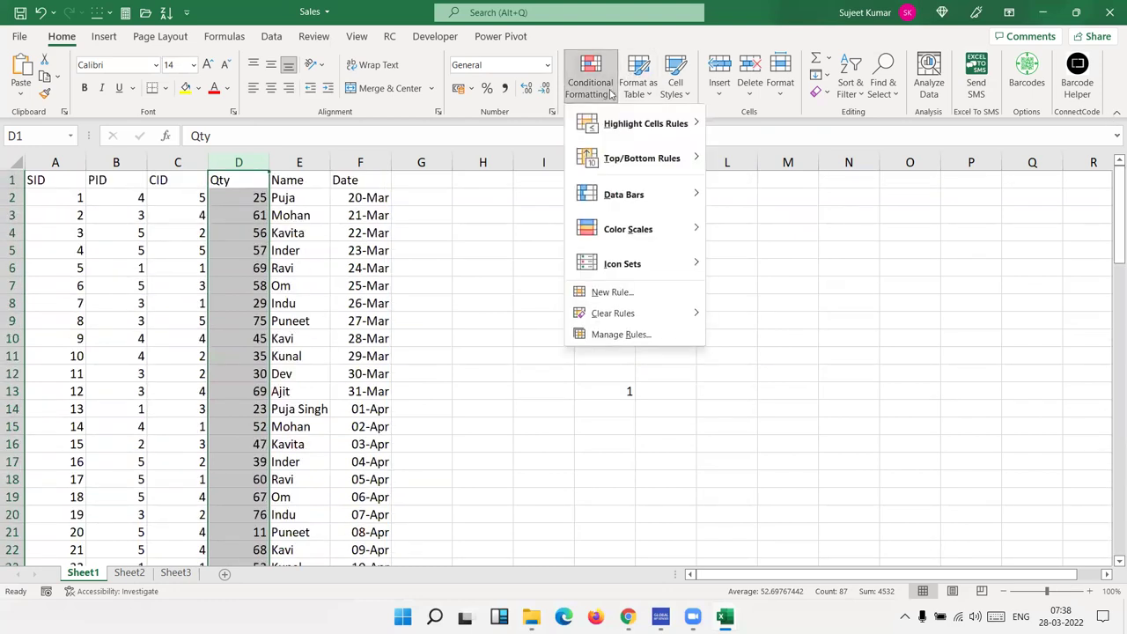
{"action": "mouse_move", "coordinate": [641, 159]}
{"action": "left_click", "coordinate": [783, 228]}
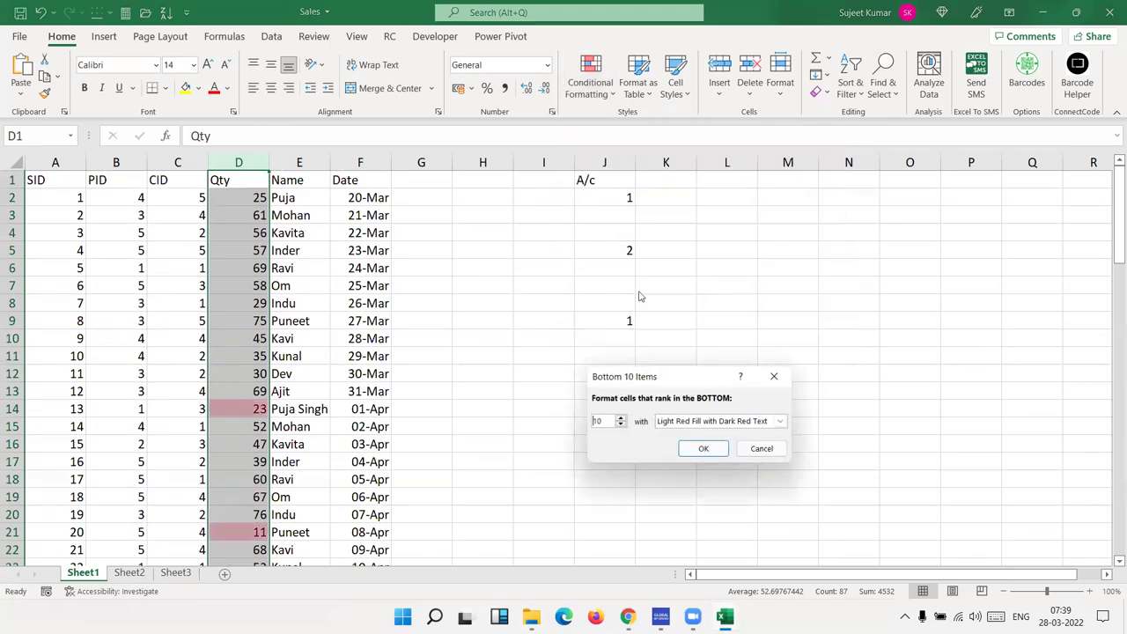
{"action": "type", "text": "1"}
{"action": "double_click", "coordinate": [597, 421]}
{"action": "left_click", "coordinate": [762, 448]}
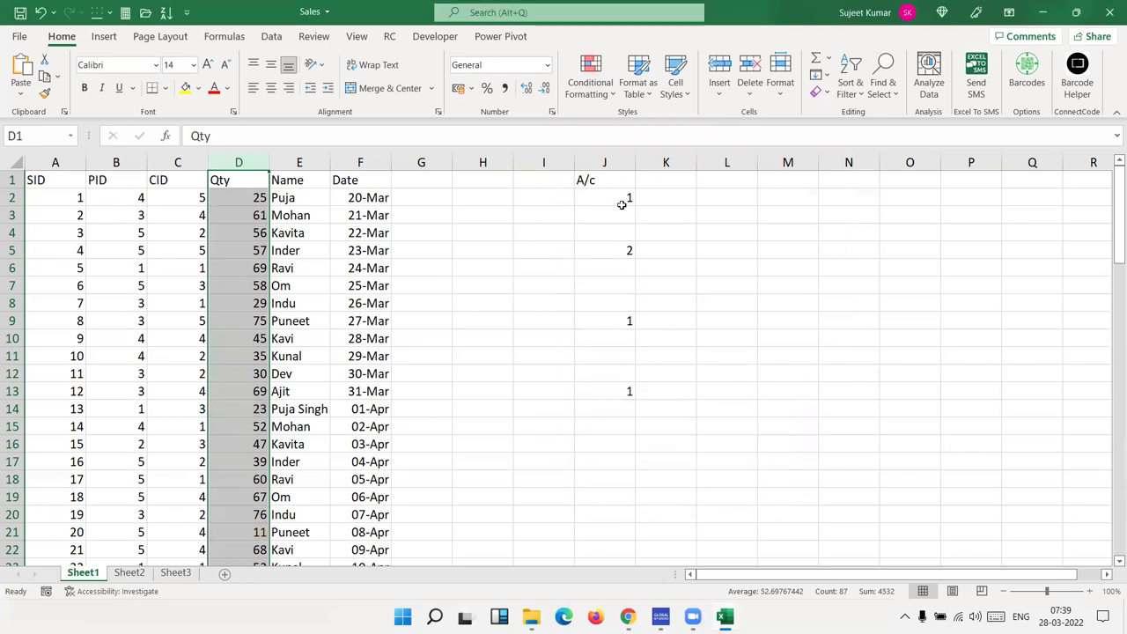
{"action": "left_click", "coordinate": [599, 97]}
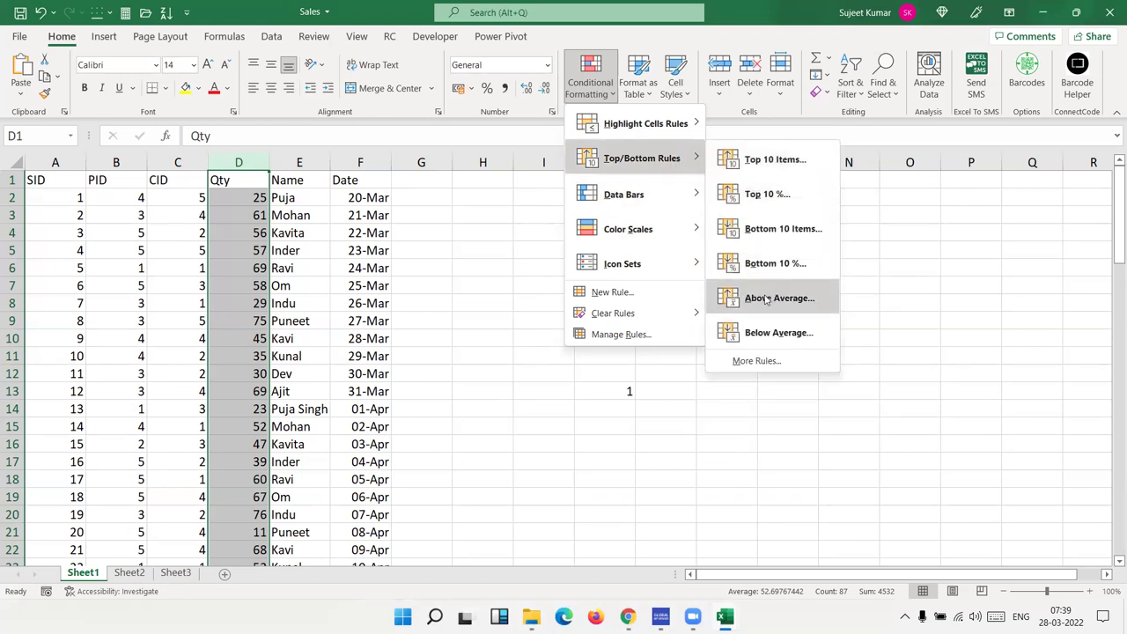
{"action": "mouse_move", "coordinate": [642, 158]}
{"action": "left_click", "coordinate": [766, 299]}
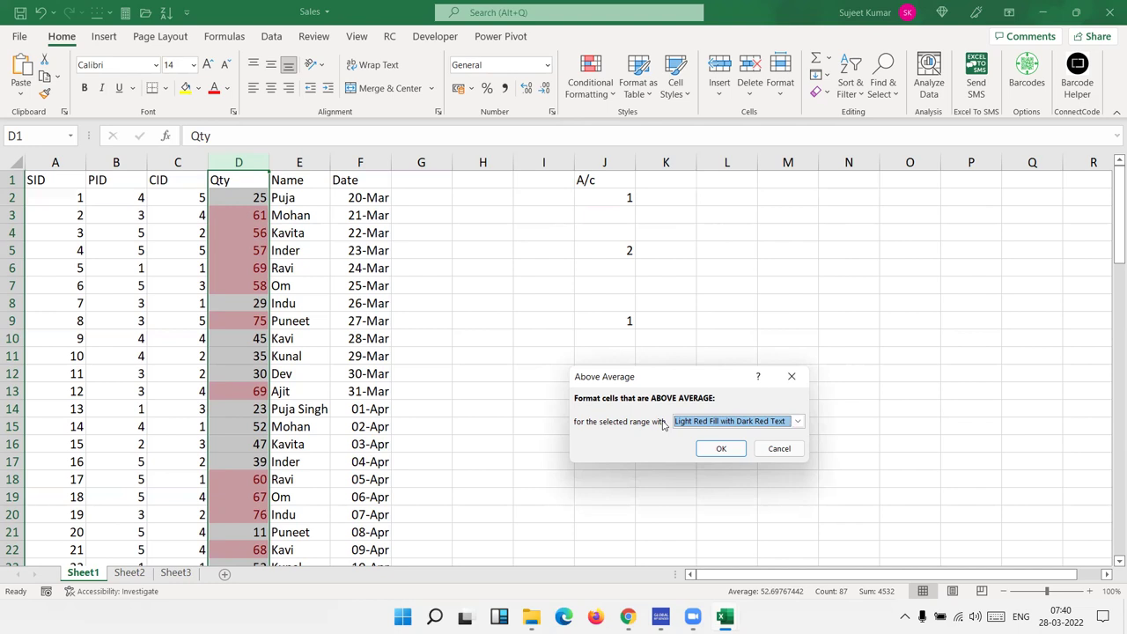
{"action": "left_click", "coordinate": [799, 449]}
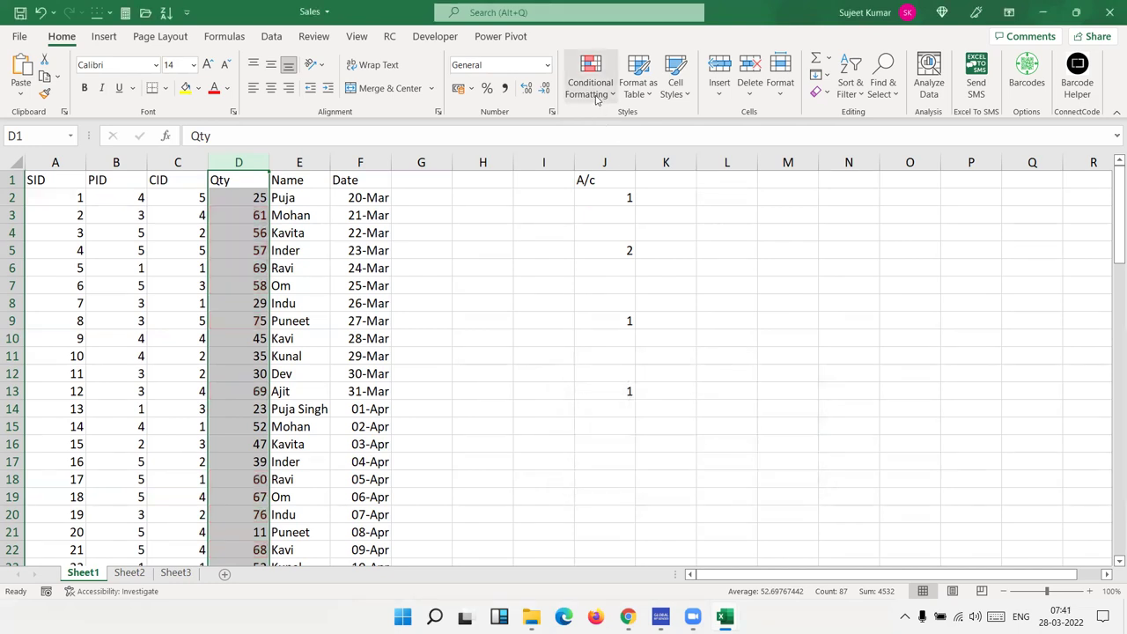
{"action": "left_click", "coordinate": [597, 92]}
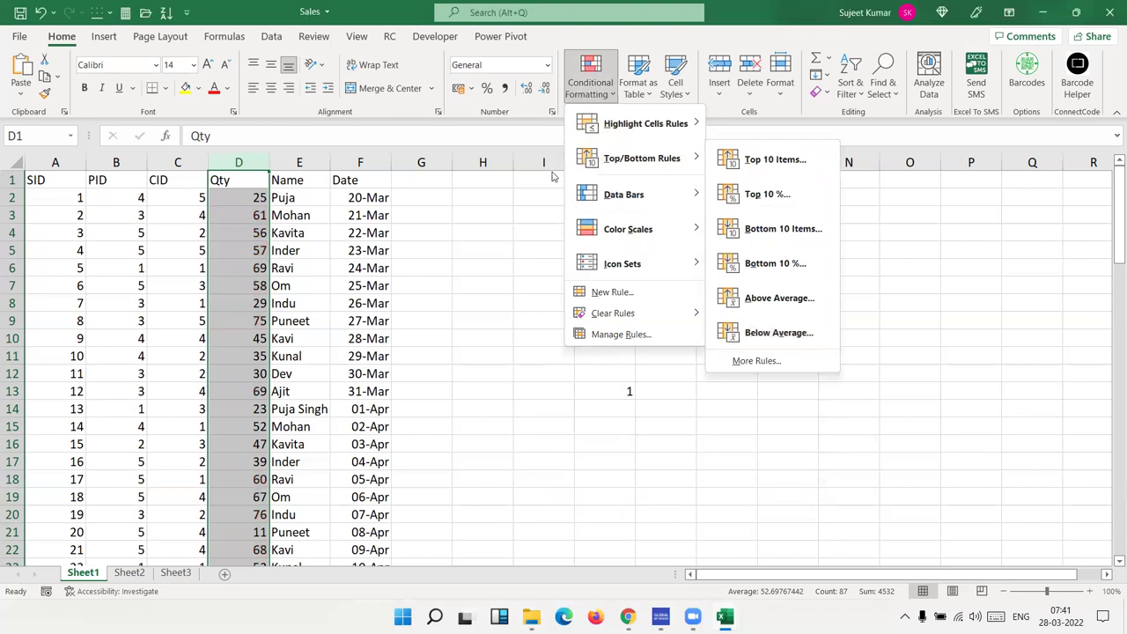
{"action": "mouse_move", "coordinate": [623, 195]}
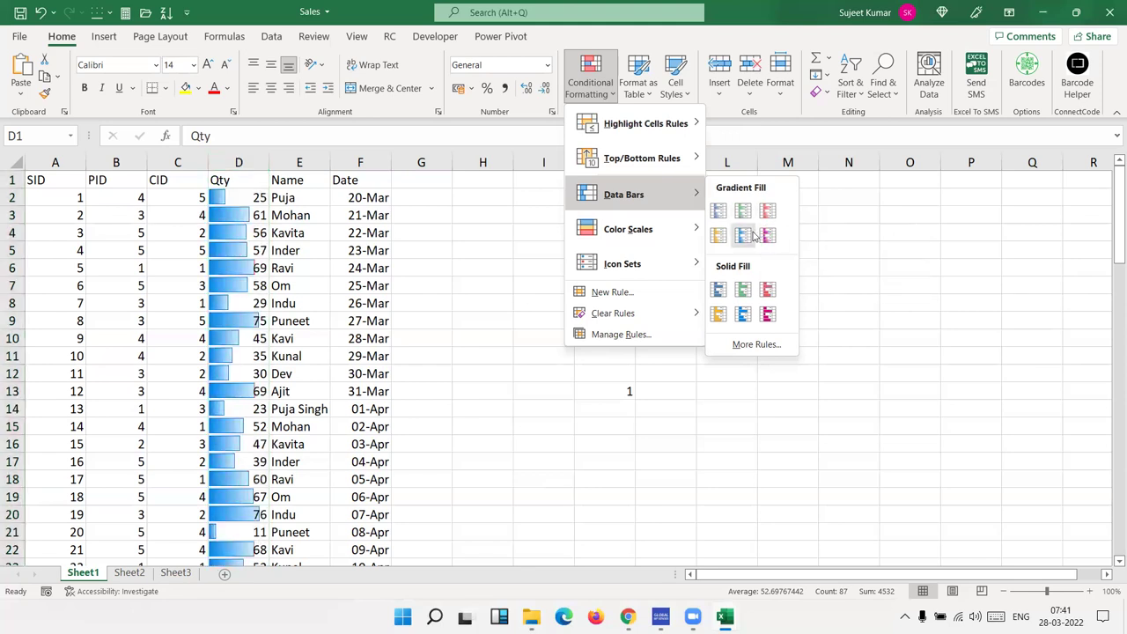
{"action": "left_click", "coordinate": [506, 244]}
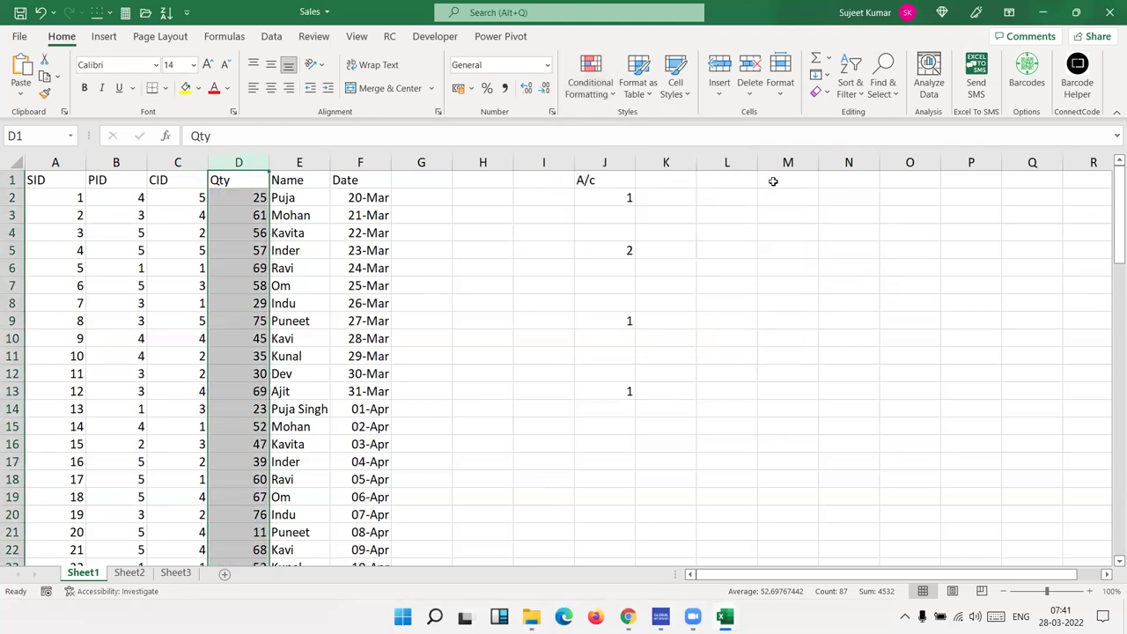
Type the sequence 1 to 10 into M1:M10, then reselect M1.
{"action": "left_click", "coordinate": [773, 180]}
{"action": "type", "text": "1"}
{"action": "key", "text": "Return"}
{"action": "type", "text": "2"}
{"action": "key", "text": "Return"}
{"action": "type", "text": "3"}
{"action": "key", "text": "Return"}
{"action": "type", "text": "4"}
{"action": "key", "text": "Return"}
{"action": "key", "text": "Return"}
{"action": "key", "text": "Up"}
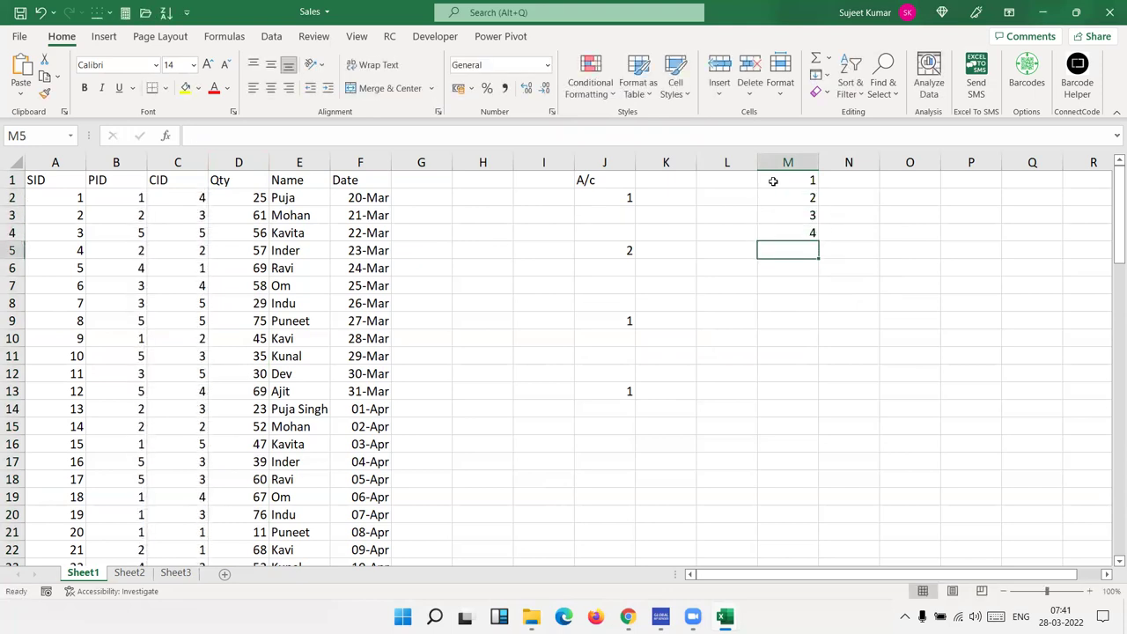
{"action": "type", "text": "5"}
{"action": "key", "text": "Return"}
{"action": "type", "text": "6"}
{"action": "key", "text": "Return"}
{"action": "type", "text": "7"}
{"action": "key", "text": "Return"}
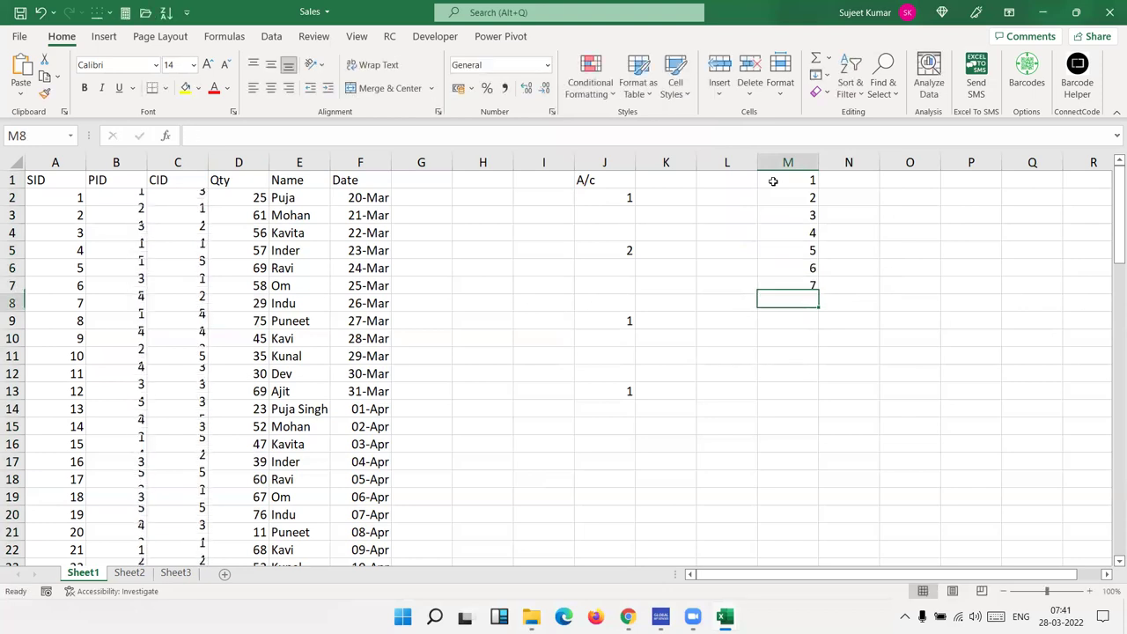
{"action": "type", "text": "8"}
{"action": "key", "text": "Return"}
{"action": "type", "text": "9"}
{"action": "key", "text": "Return"}
{"action": "type", "text": "10"}
{"action": "key", "text": "Return"}
{"action": "key", "text": "Up"}
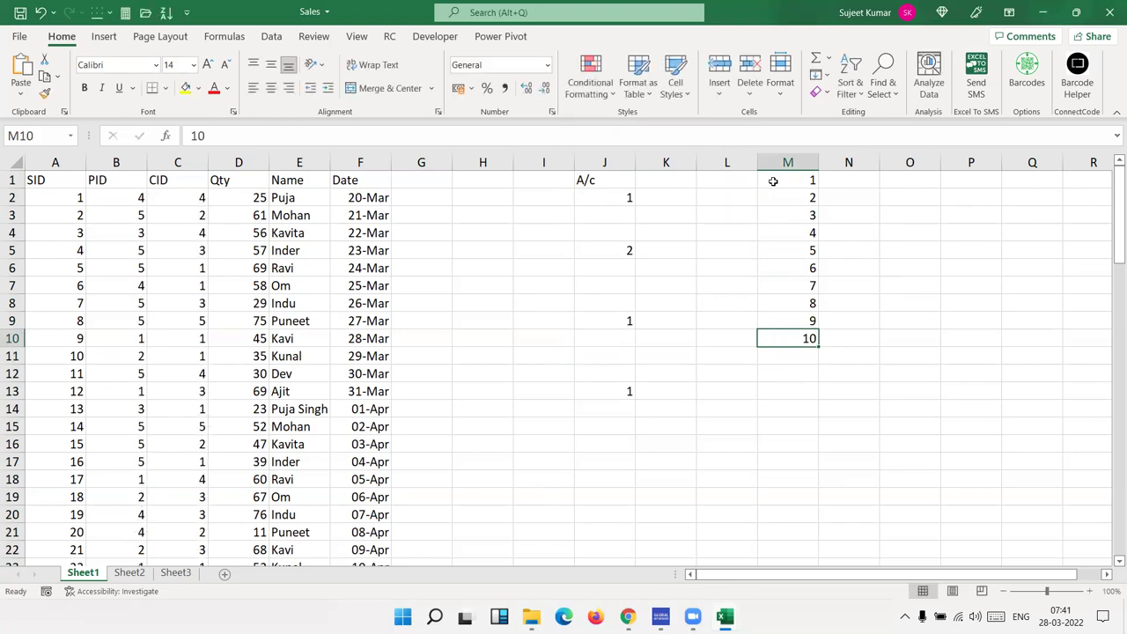
{"action": "left_click", "coordinate": [773, 181], "text": "shift"}
Open the Conditional Formatting options, then close them without applying any data bars.
{"action": "left_click", "coordinate": [614, 82]}
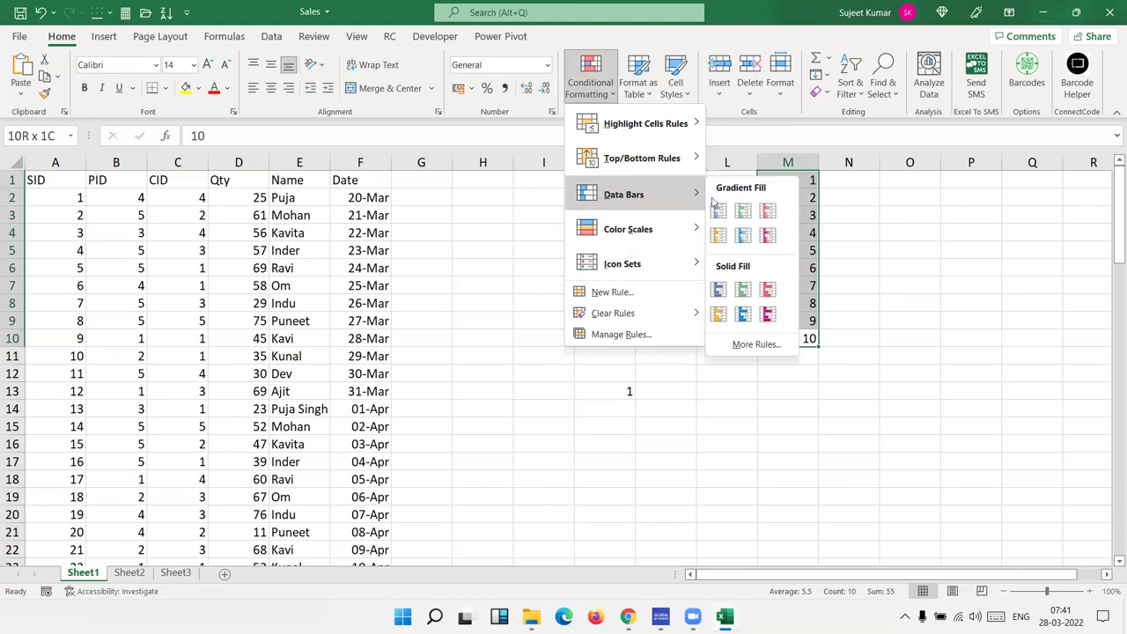
{"action": "left_click", "coordinate": [871, 208]}
{"action": "key", "text": "Left"}
{"action": "key", "text": "Left"}
{"action": "key", "text": "Left"}
{"action": "key", "text": "Left"}
{"action": "key", "text": "Left"}
{"action": "key", "text": "Left"}
{"action": "key", "text": "Left"}
{"action": "key", "text": "Left"}
{"action": "key", "text": "Left"}
{"action": "key", "text": "Left"}
{"action": "key", "text": "Left"}
{"action": "key", "text": "Left"}
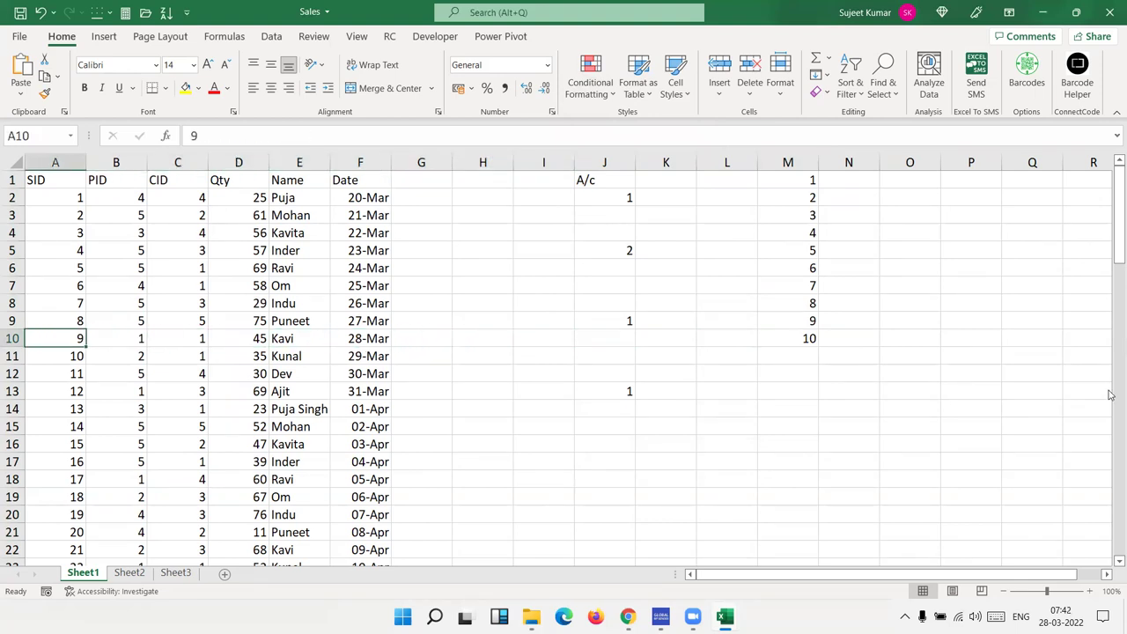
Select the numbers 1 through 10 in cells M1:M10.
{"action": "left_click", "coordinate": [1107, 576]}
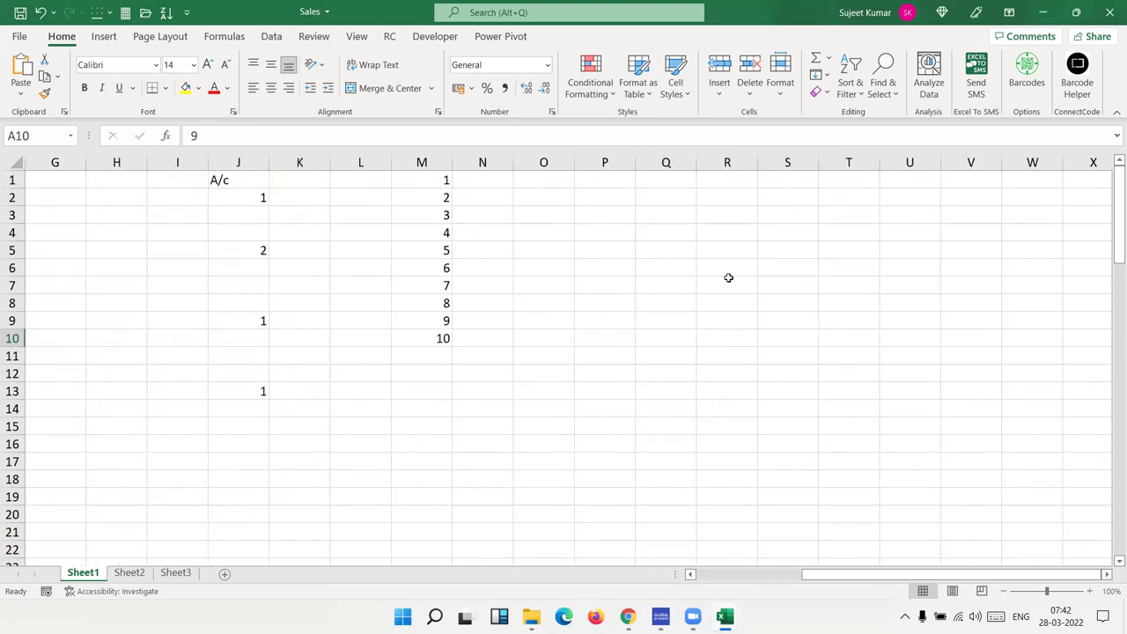
{"action": "left_click", "coordinate": [436, 182]}
{"action": "left_click_drag", "start_coordinate": [434, 221], "coordinate": [441, 339]}
{"action": "left_click", "coordinate": [590, 84]}
{"action": "mouse_move", "coordinate": [623, 192]}
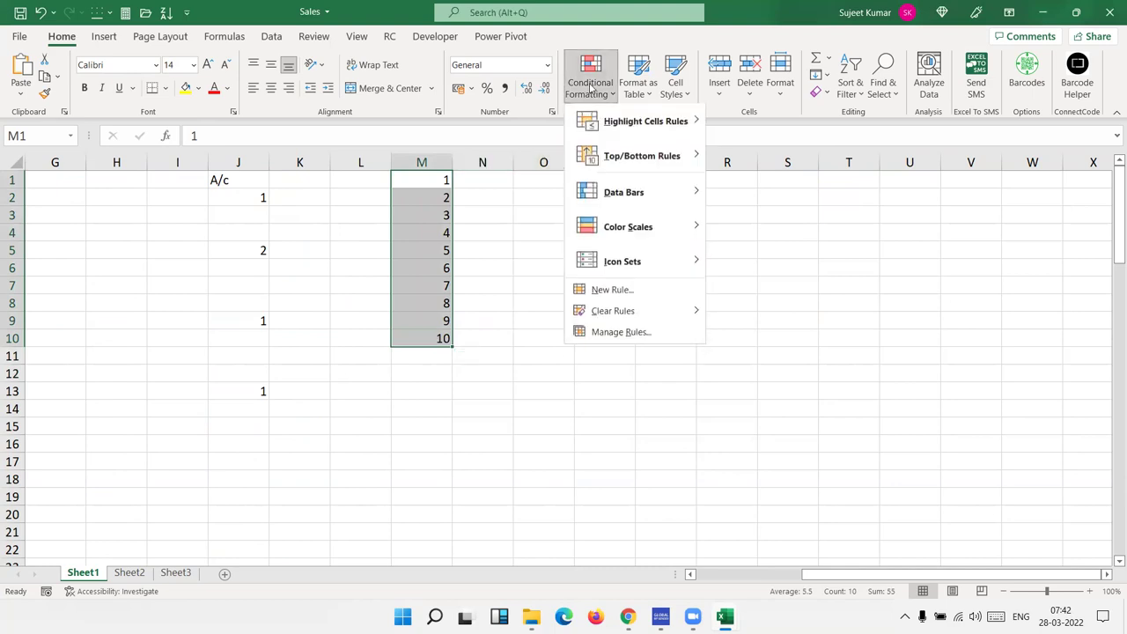